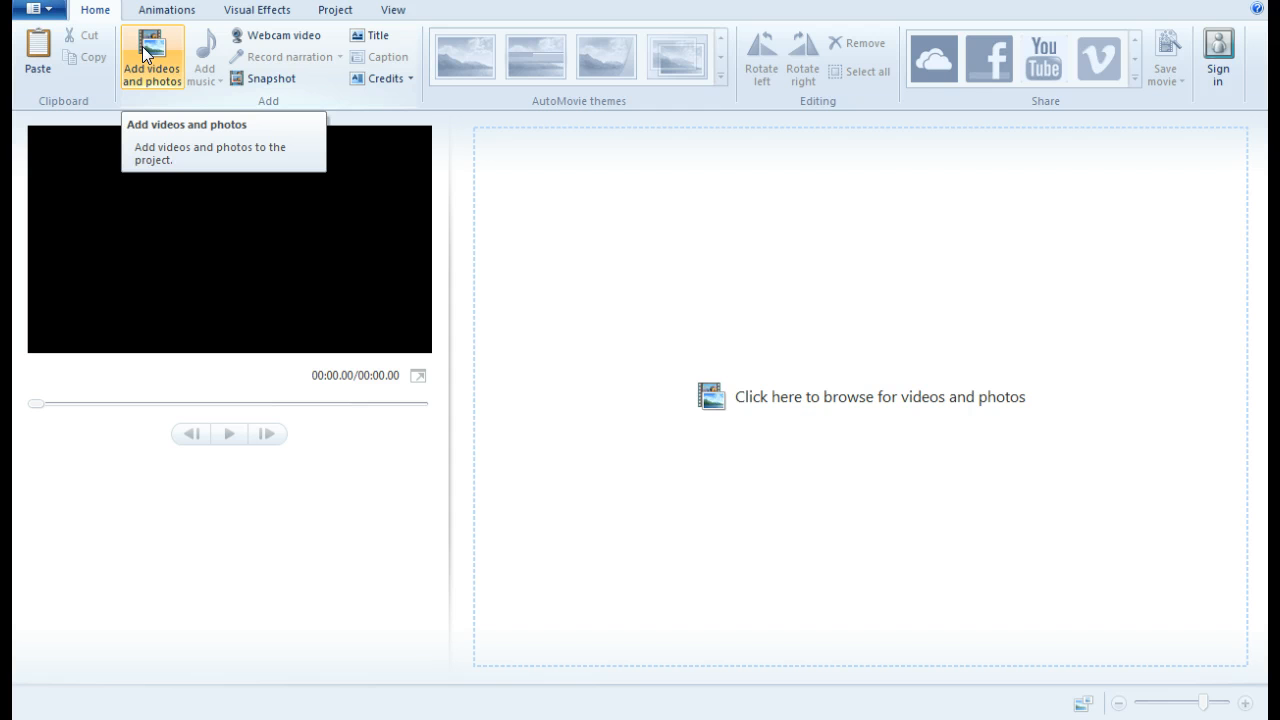
# Add the house photos from 1.jpg through the last file to the storyboard, leaving out the png image
pyautogui.click(142, 46)
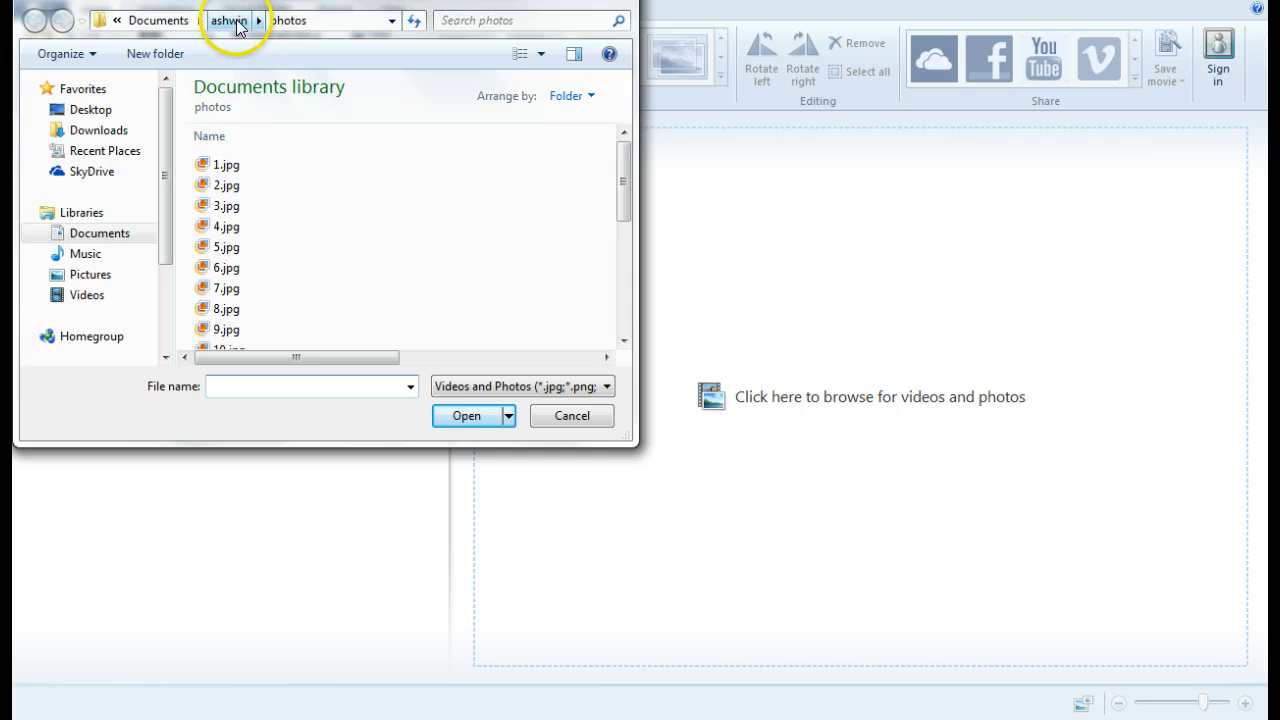
pyautogui.click(226, 165)
pyautogui.click(629, 314)
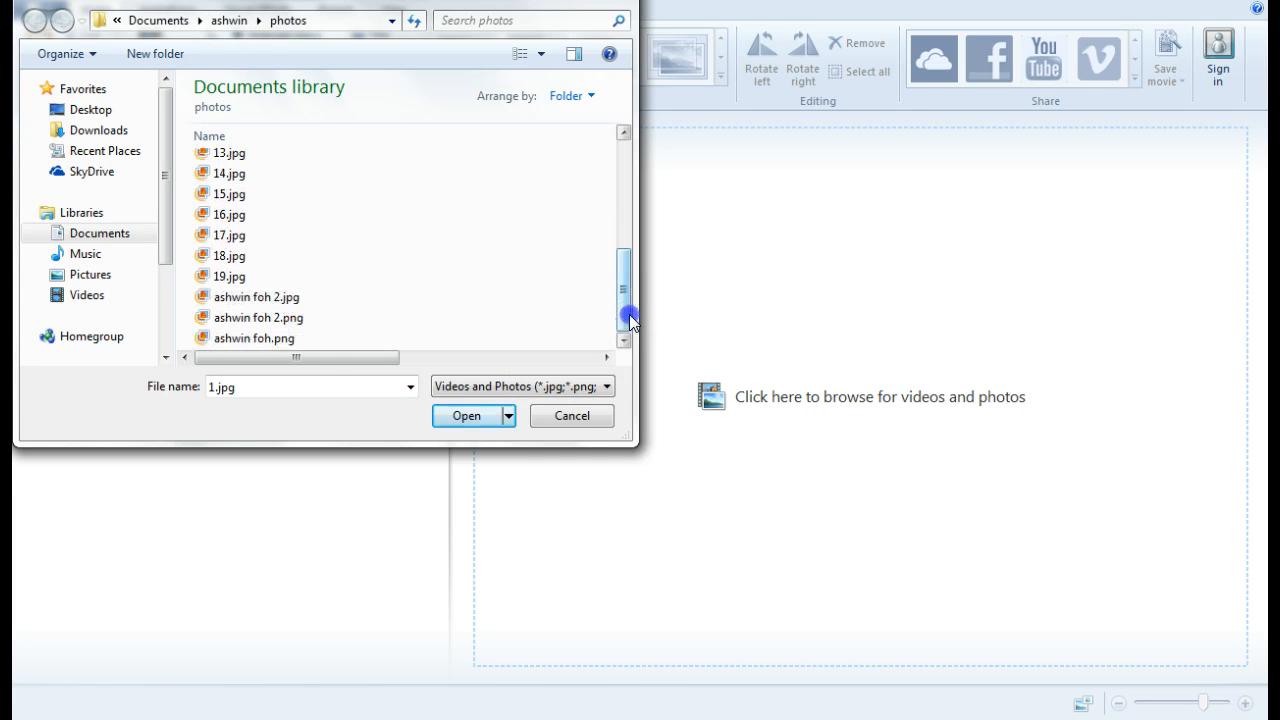
pyautogui.keyDown('shift'); pyautogui.click(289, 340); pyautogui.keyUp('shift')
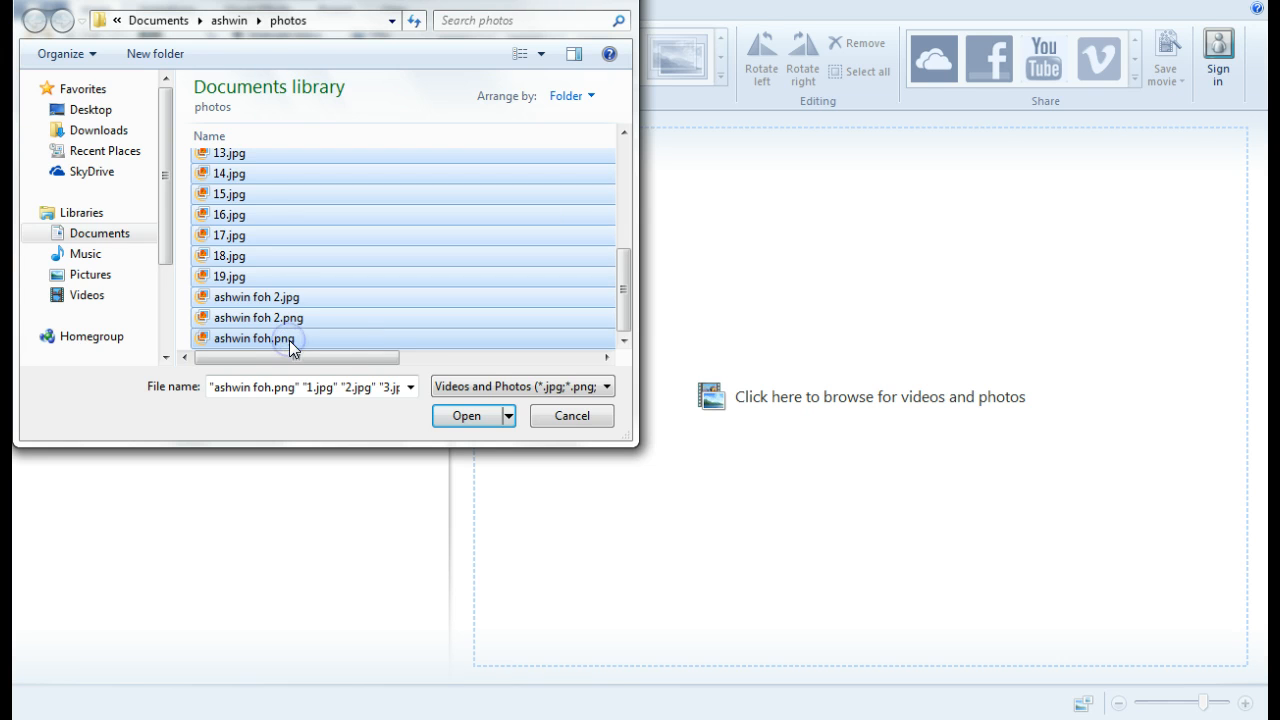
pyautogui.keyDown('ctrl'); pyautogui.click(292, 339); pyautogui.keyUp('ctrl')
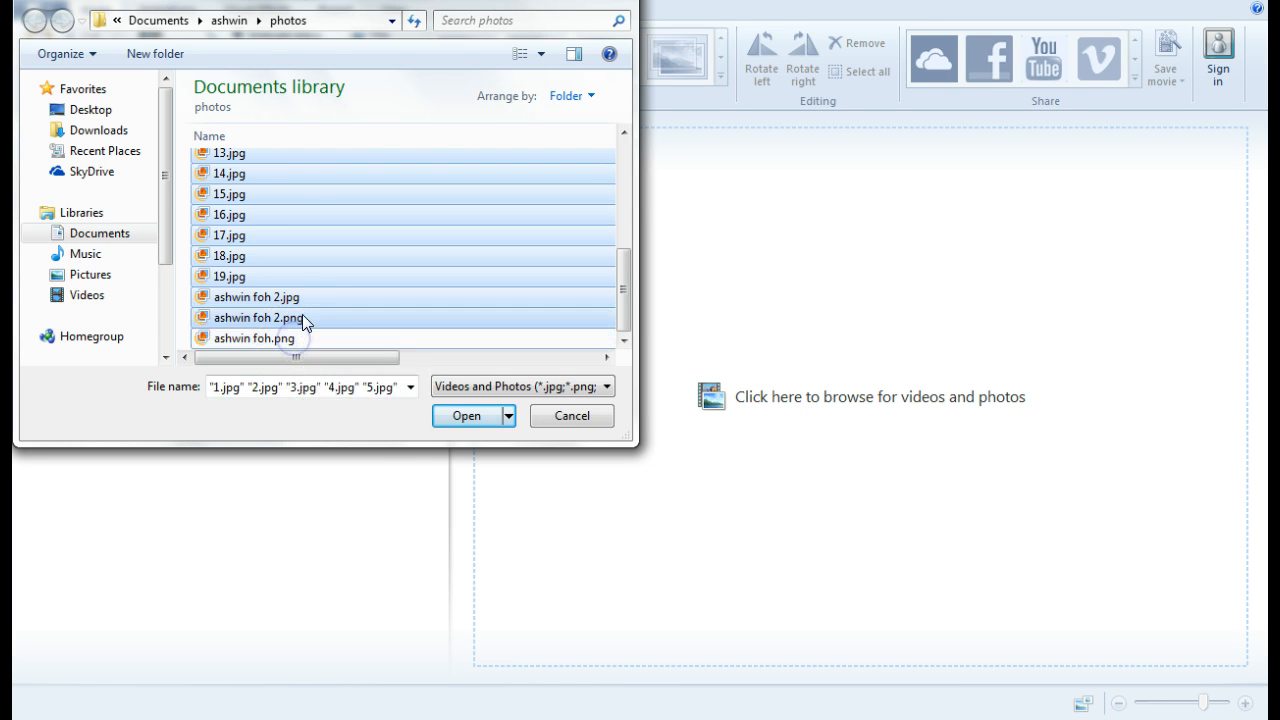
pyautogui.click(455, 416)
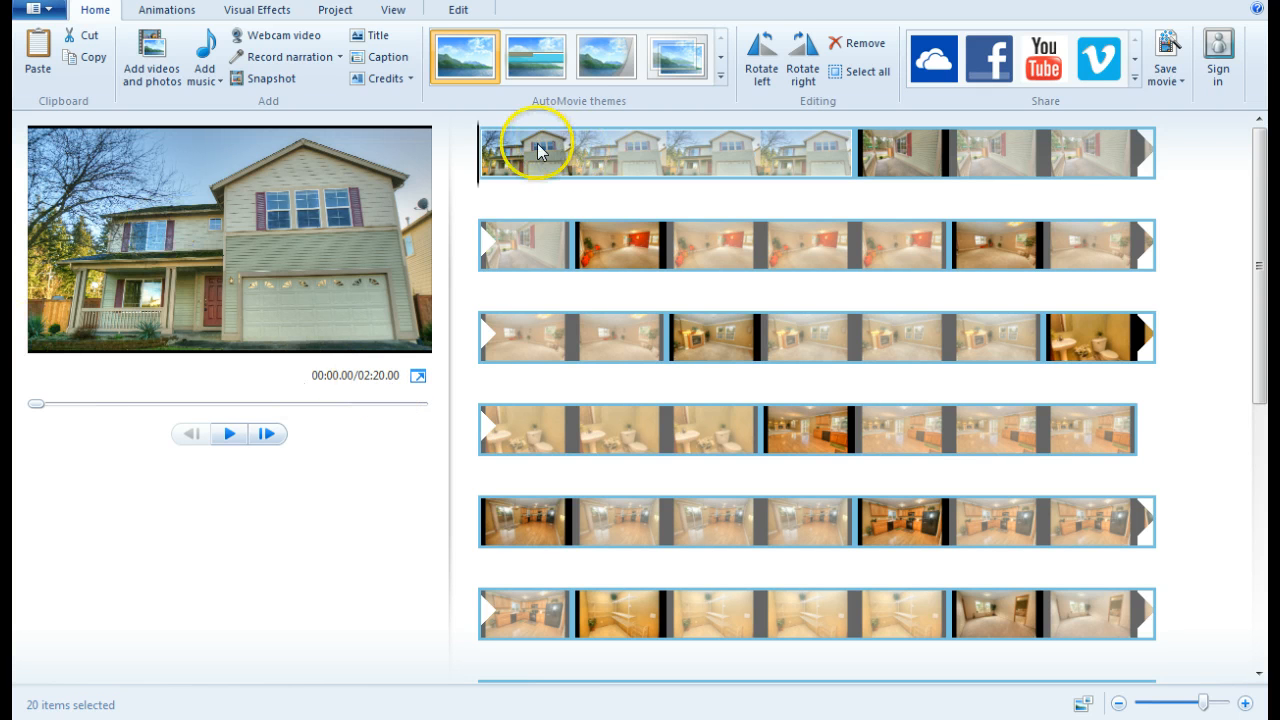
pyautogui.moveTo(545, 140)
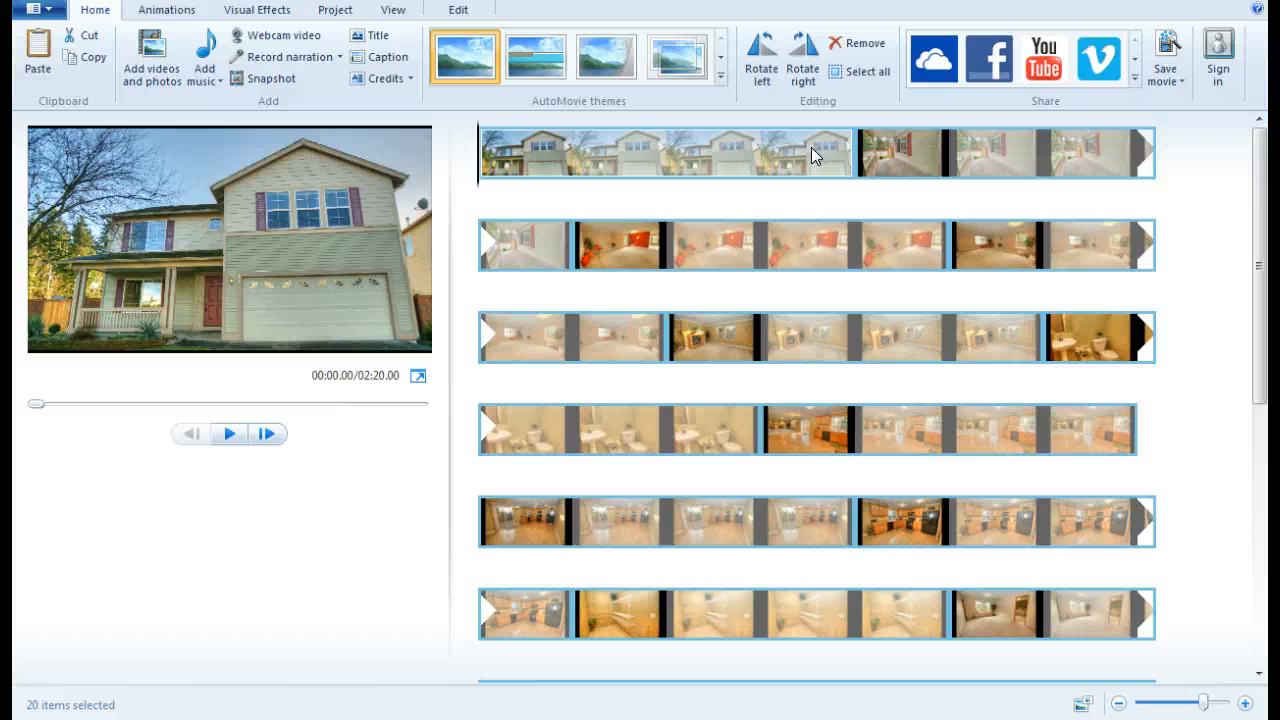
# Insert an opening title reading 'Virtual Tour for' plus the property's street address, moved higher in the frame
pyautogui.click(377, 35)
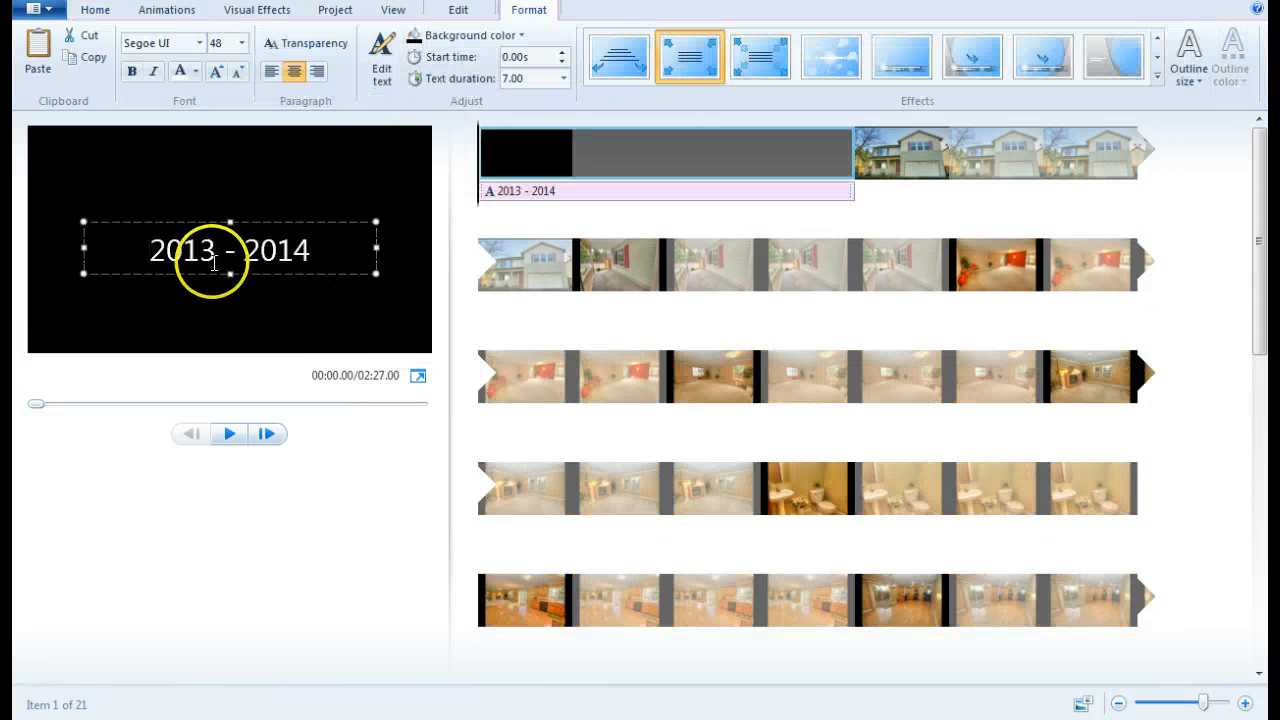
pyautogui.press('Delete')
pyautogui.press('Delete')
pyautogui.press('Delete')
pyautogui.press('Delete')
pyautogui.press('Delete')
pyautogui.press('Delete')
pyautogui.press('Delete')
pyautogui.press('Delete')
pyautogui.press('Delete')
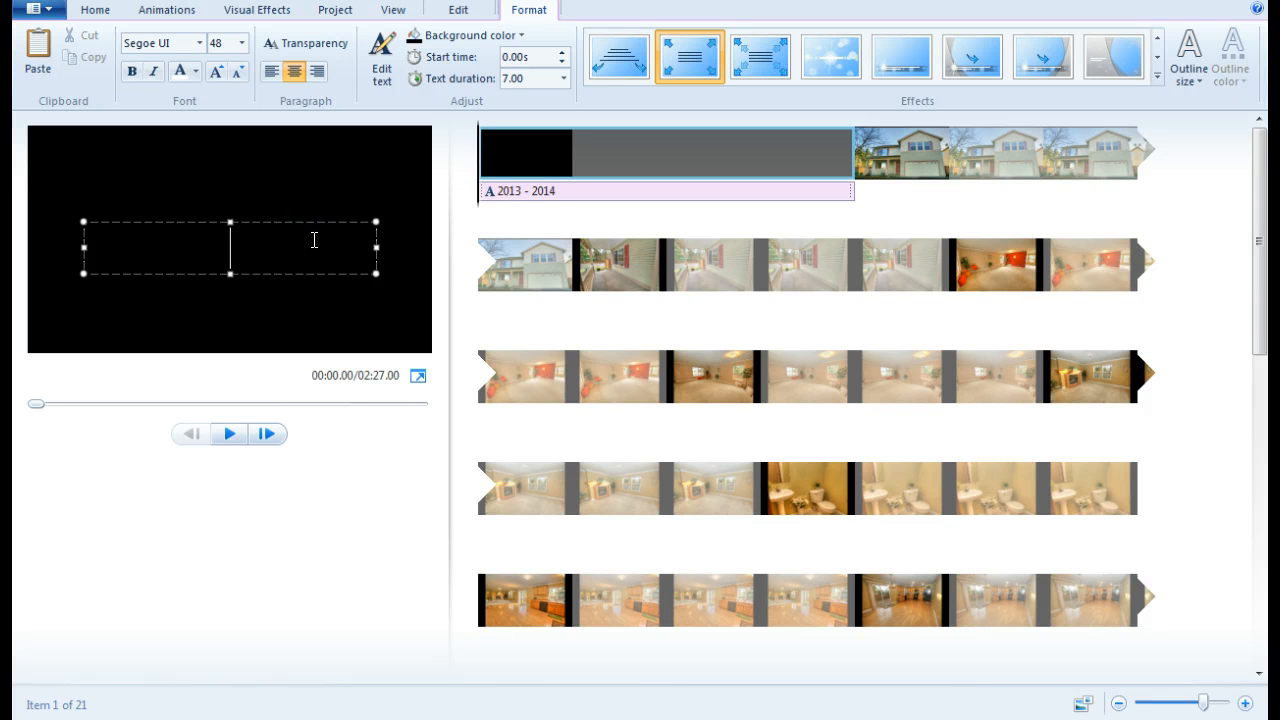
pyautogui.write('Virtual ')
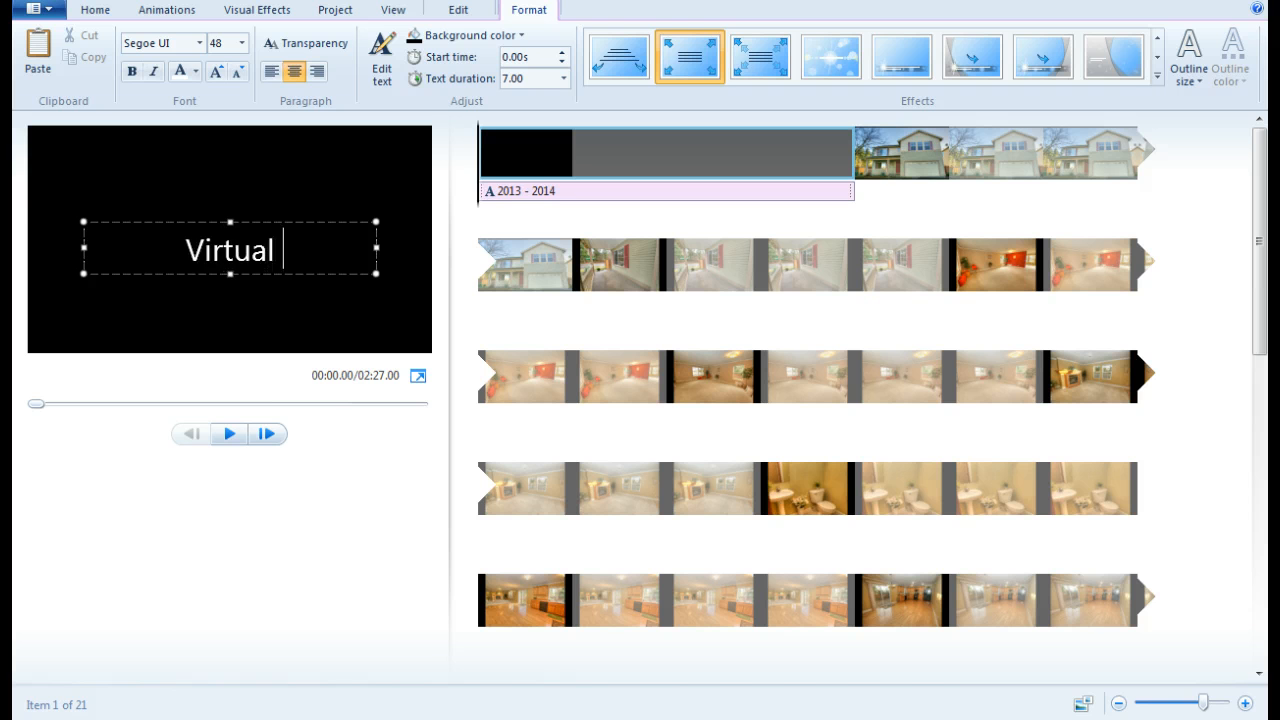
pyautogui.write('Tour for the home')
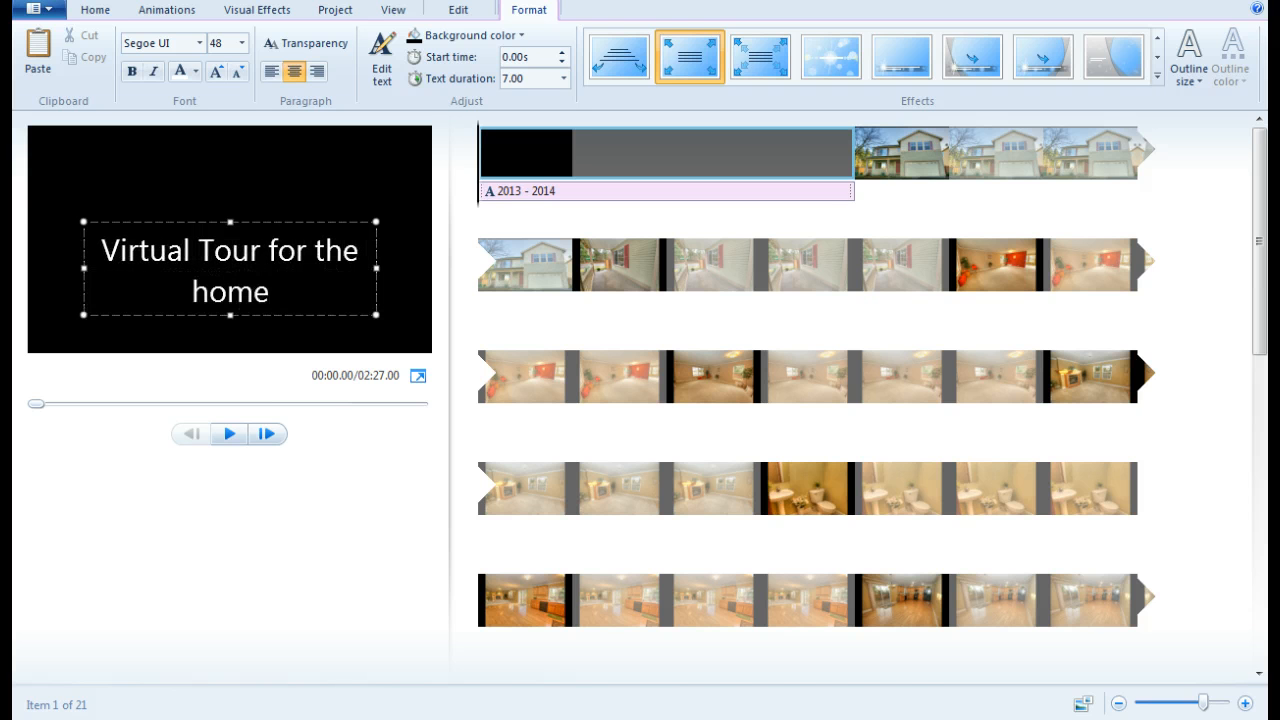
pyautogui.press('BackSpace')
pyautogui.press('BackSpace')
pyautogui.press('BackSpace')
pyautogui.press('BackSpace')
pyautogui.press('BackSpace')
pyautogui.press('BackSpace')
pyautogui.press('BackSpace')
pyautogui.press('BackSpace')
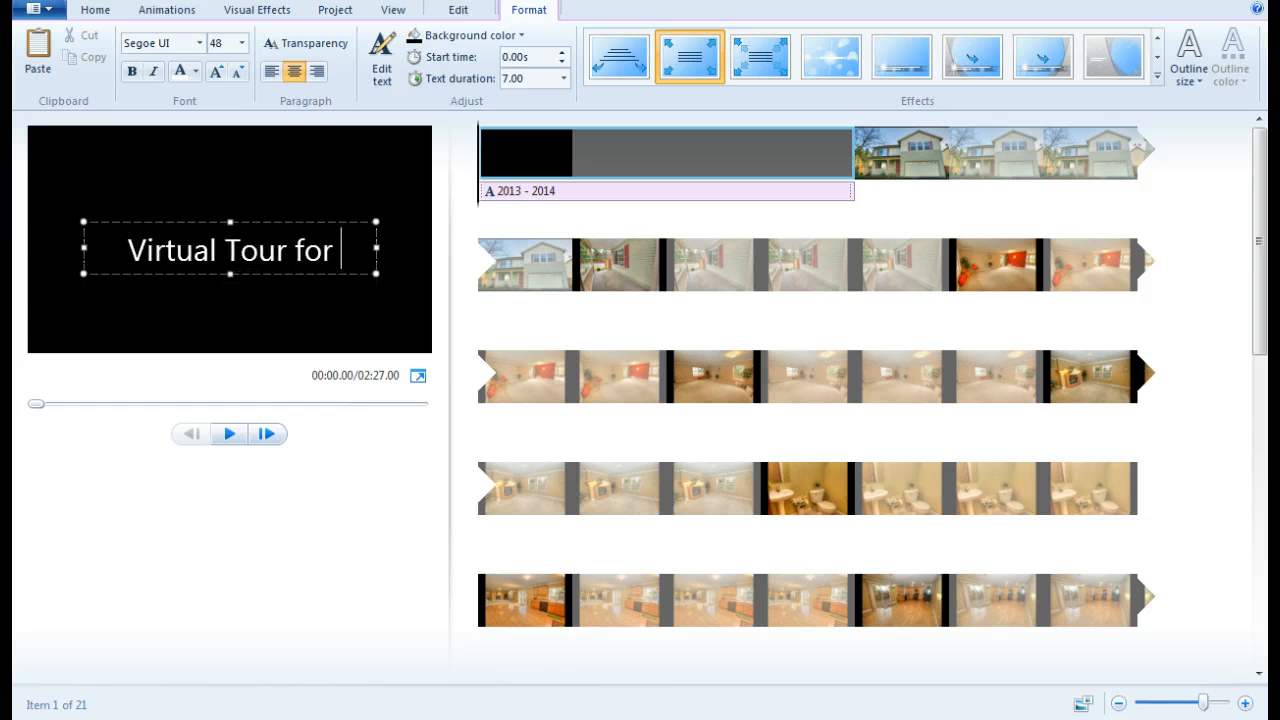
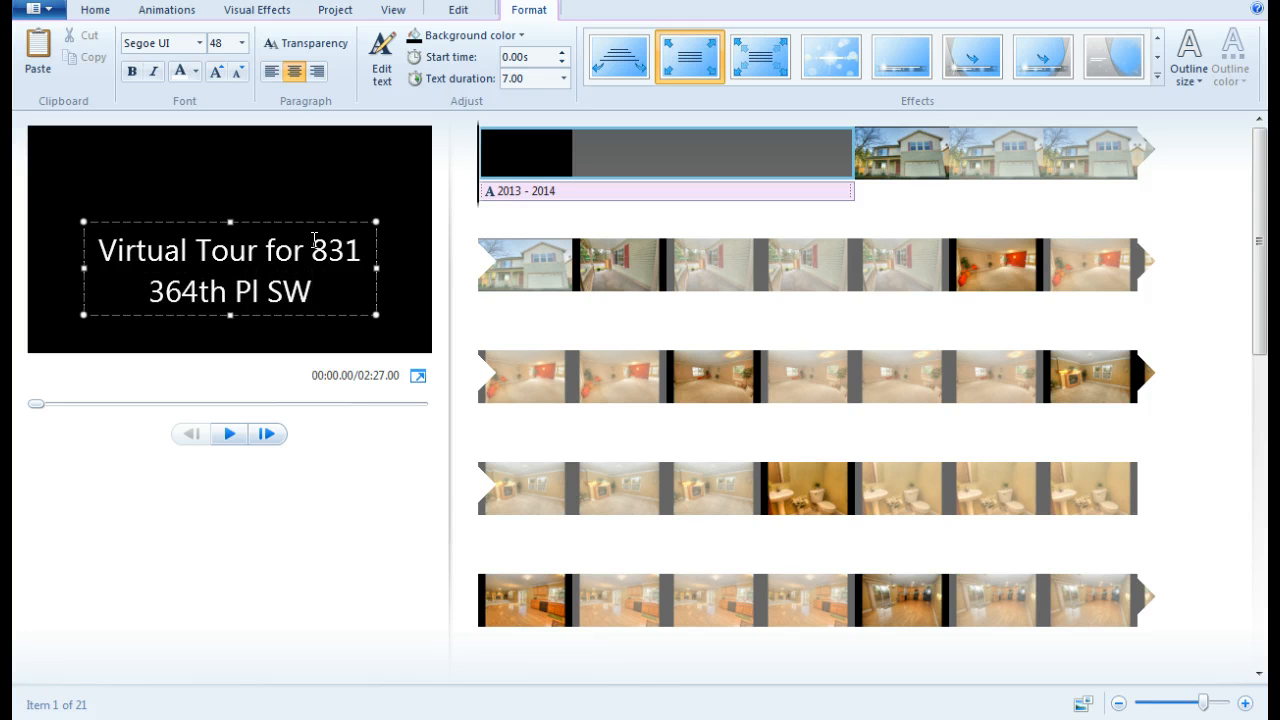
pyautogui.moveTo(257, 243); pyautogui.dragTo(277, 178)
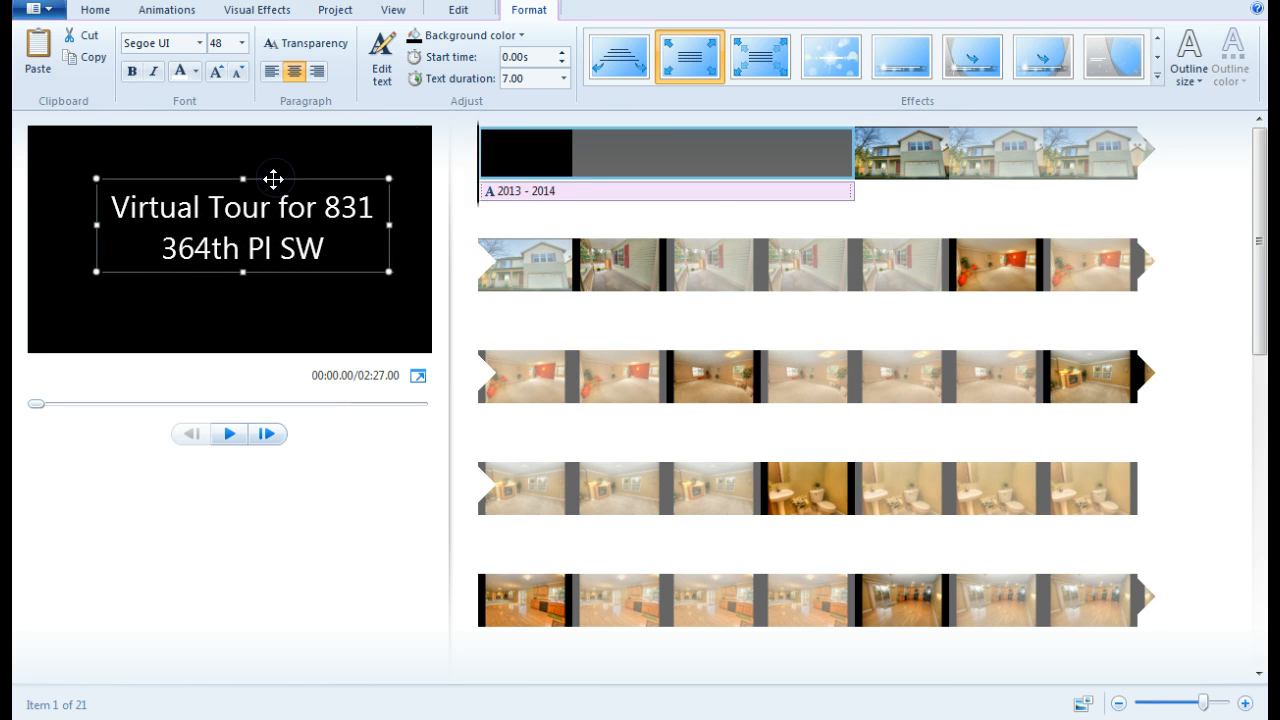
pyautogui.click(683, 62)
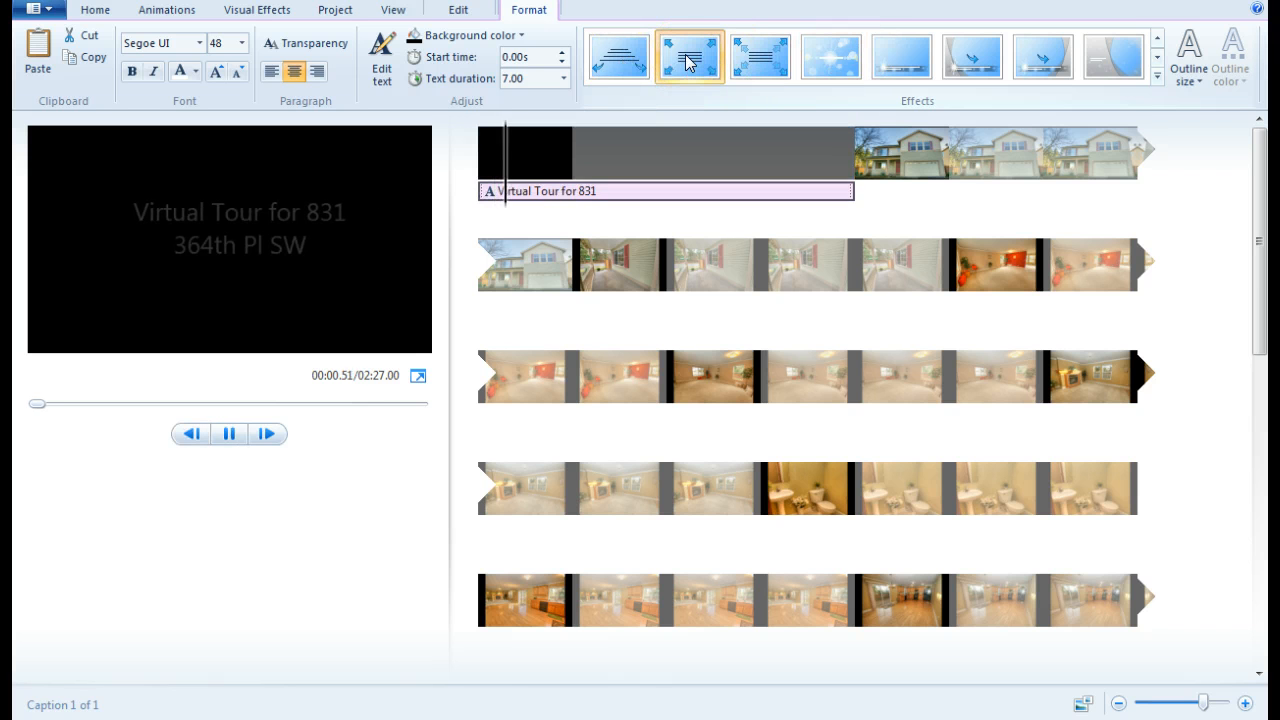
# Apply the Cinematic – burst 1 effect to the title text
pyautogui.click(826, 62)
pyautogui.click(332, 259)
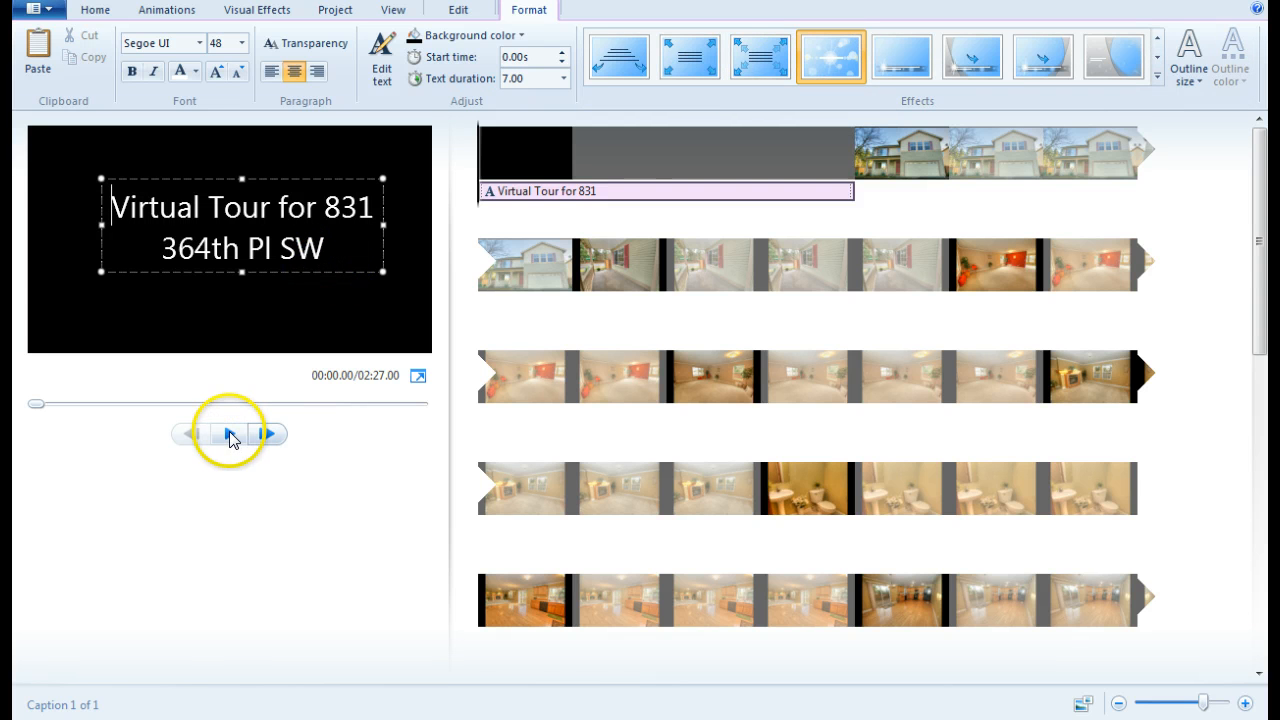
pyautogui.click(812, 50)
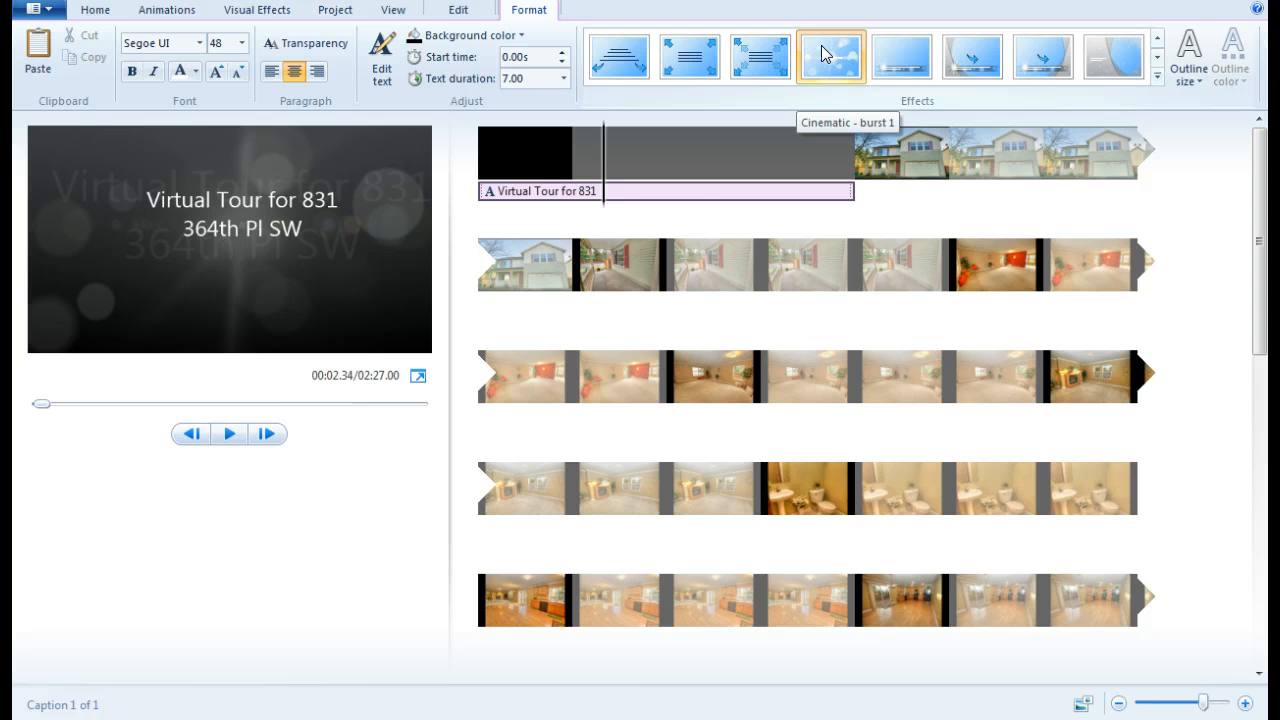
pyautogui.click(823, 52)
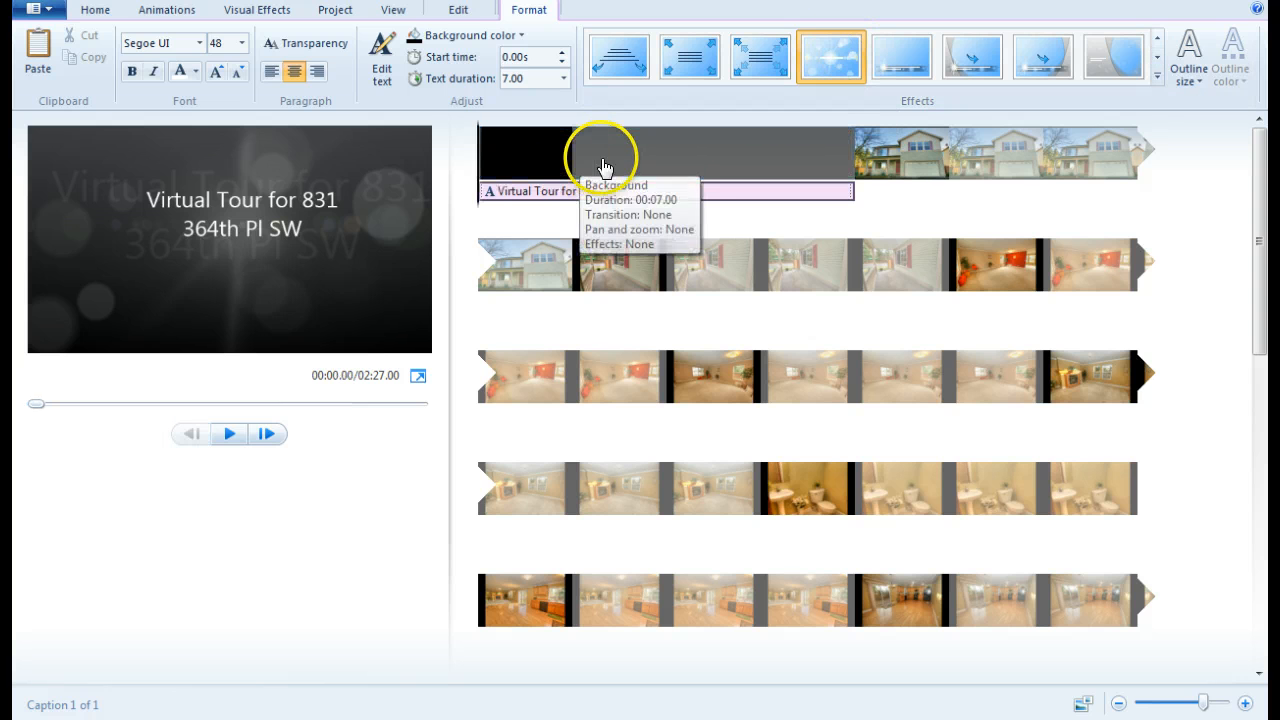
# Play and pause the title preview, then rewind it to the movie's start
pyautogui.click(226, 436)
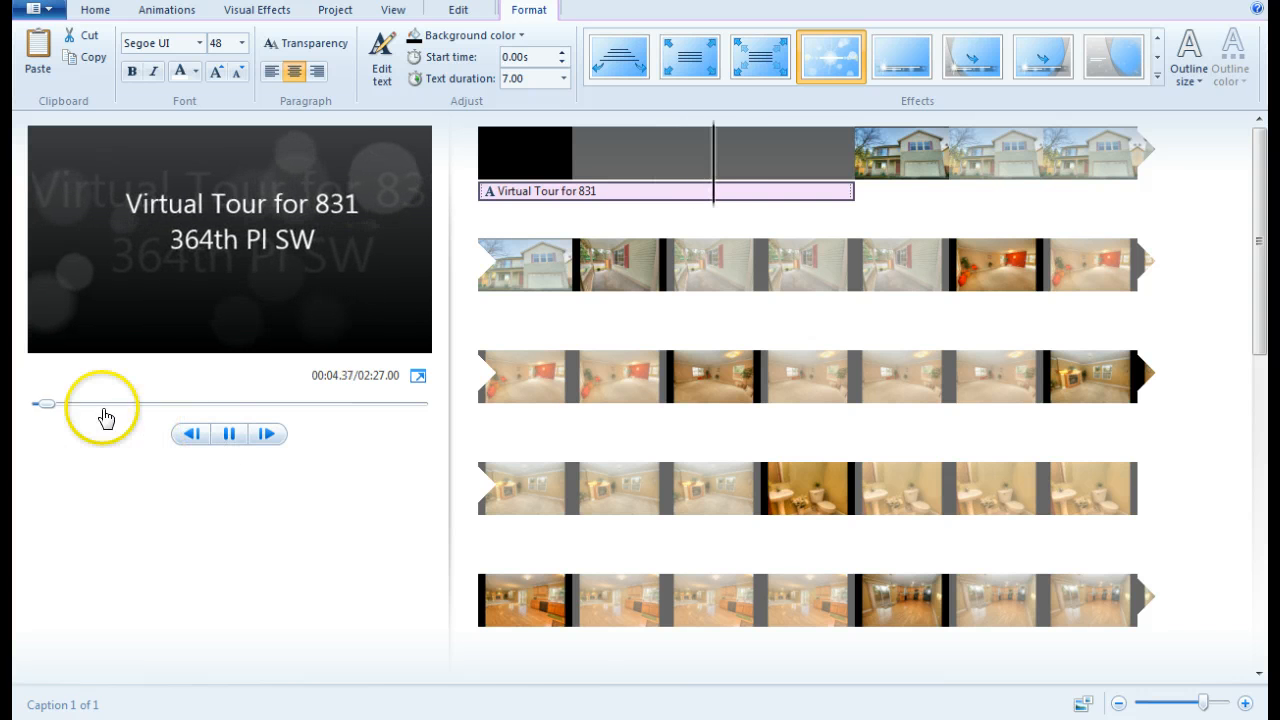
pyautogui.click(229, 433)
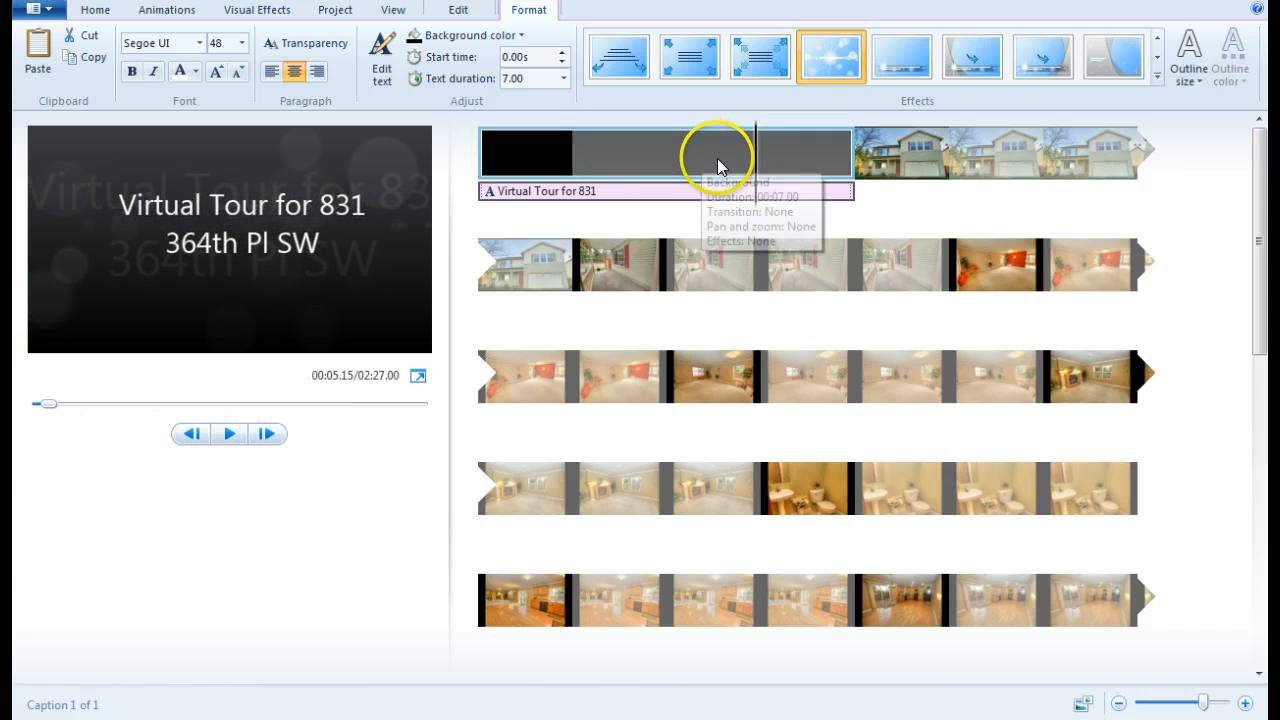
pyautogui.moveTo(760, 194); pyautogui.dragTo(460, 193)
pyautogui.click(100, 12)
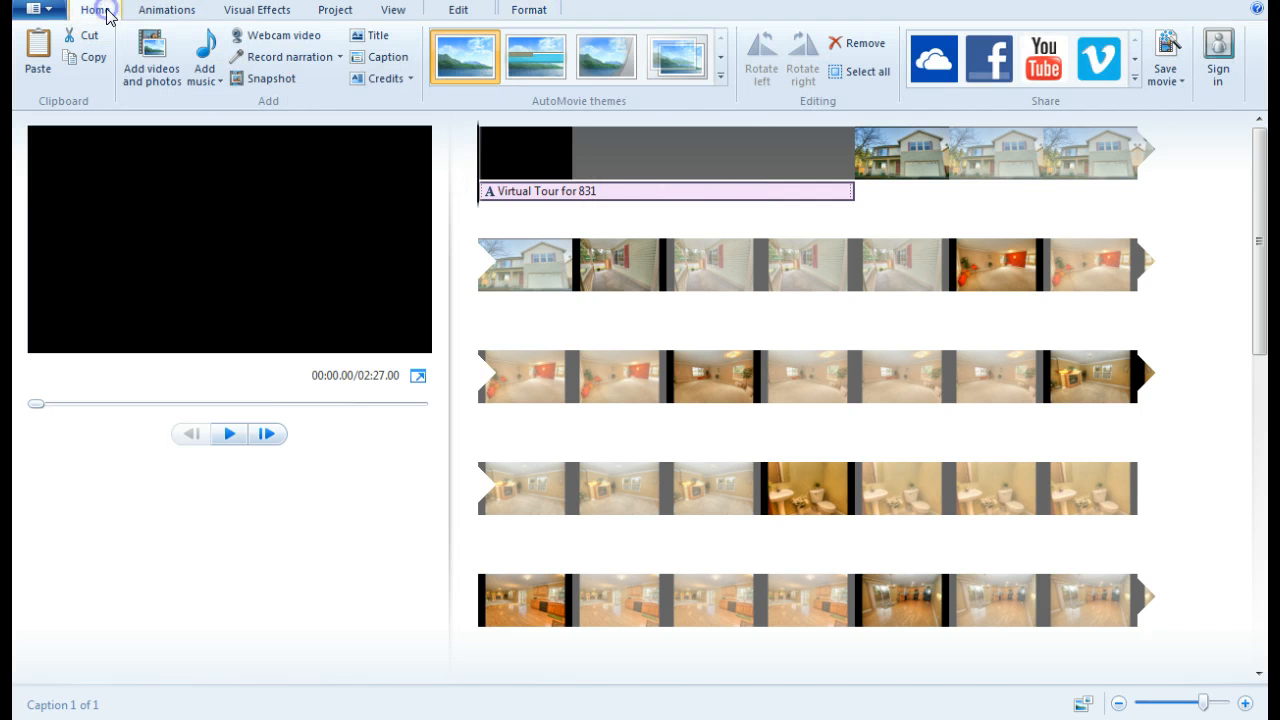
# Add a Director credit with the director's name, placed top-right with a new animation effect
pyautogui.click(410, 79)
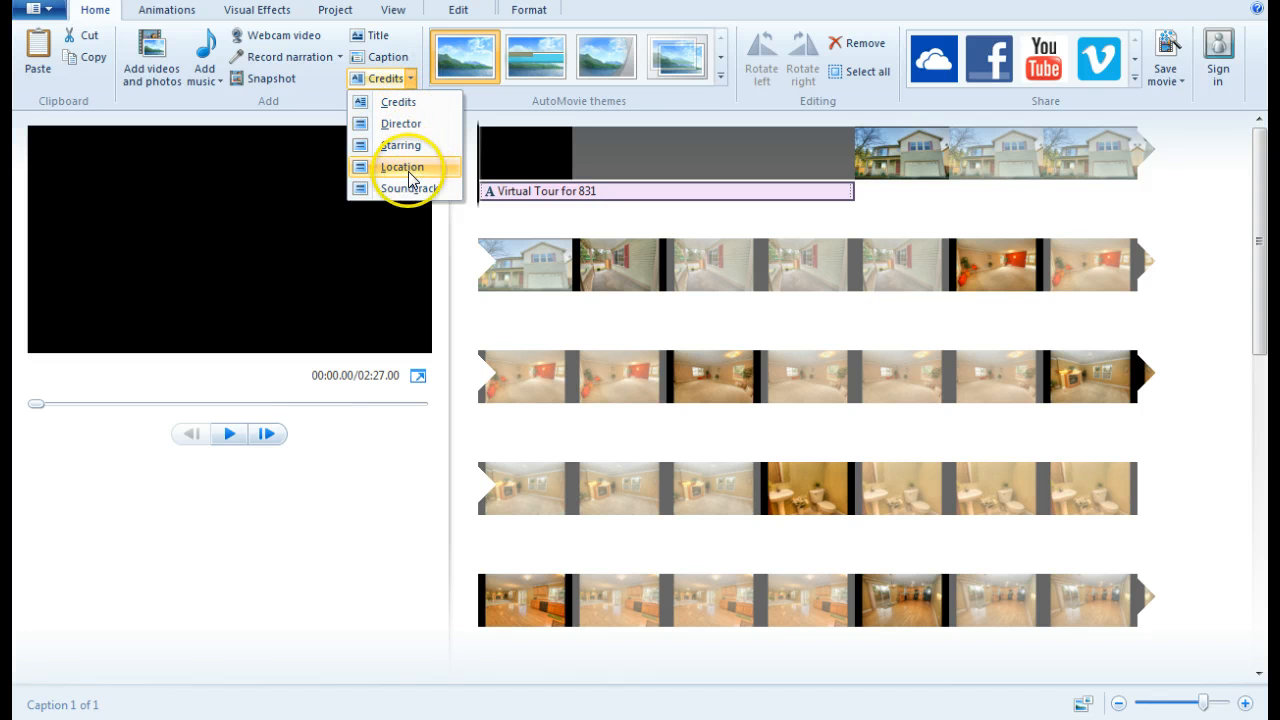
pyautogui.click(399, 126)
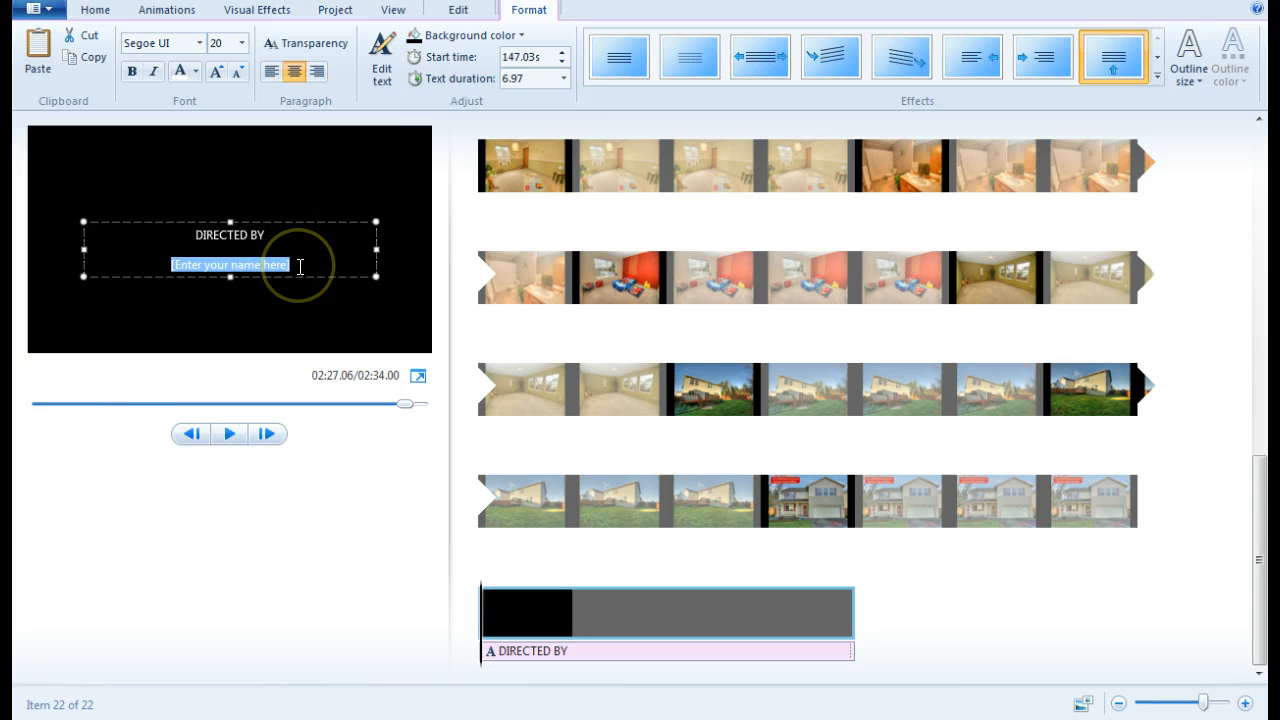
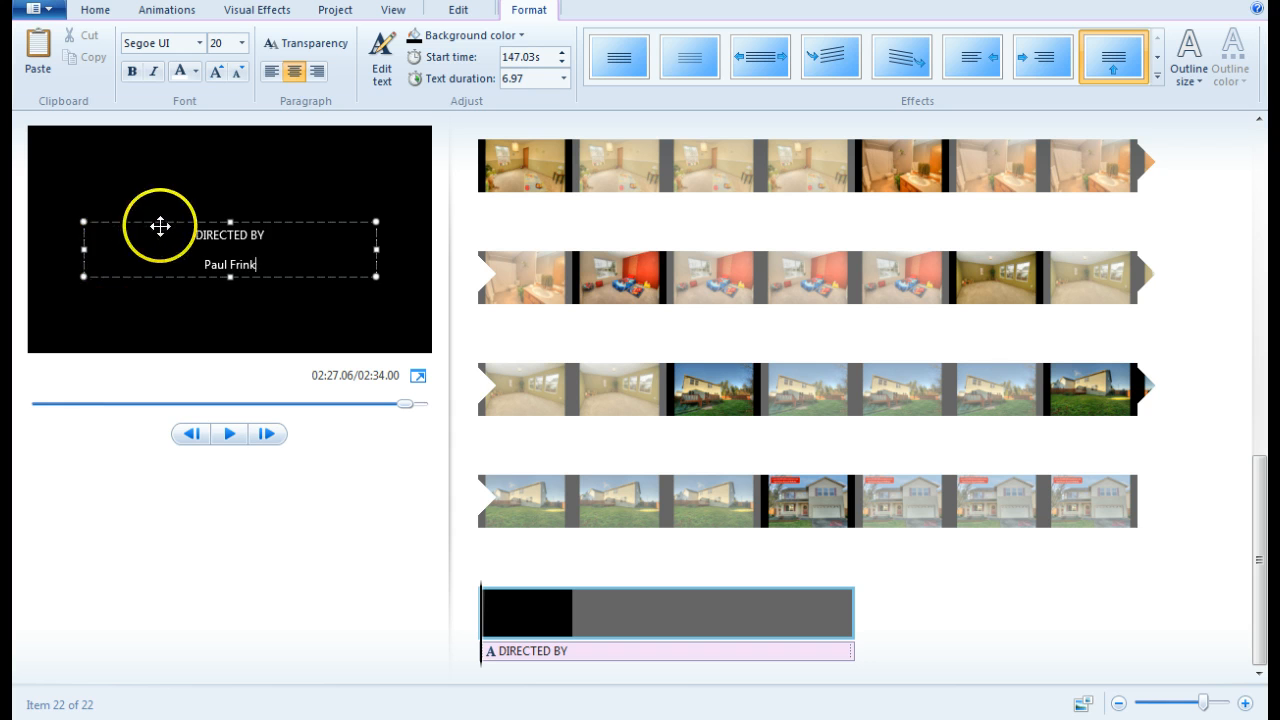
pyautogui.moveTo(163, 223); pyautogui.dragTo(208, 146)
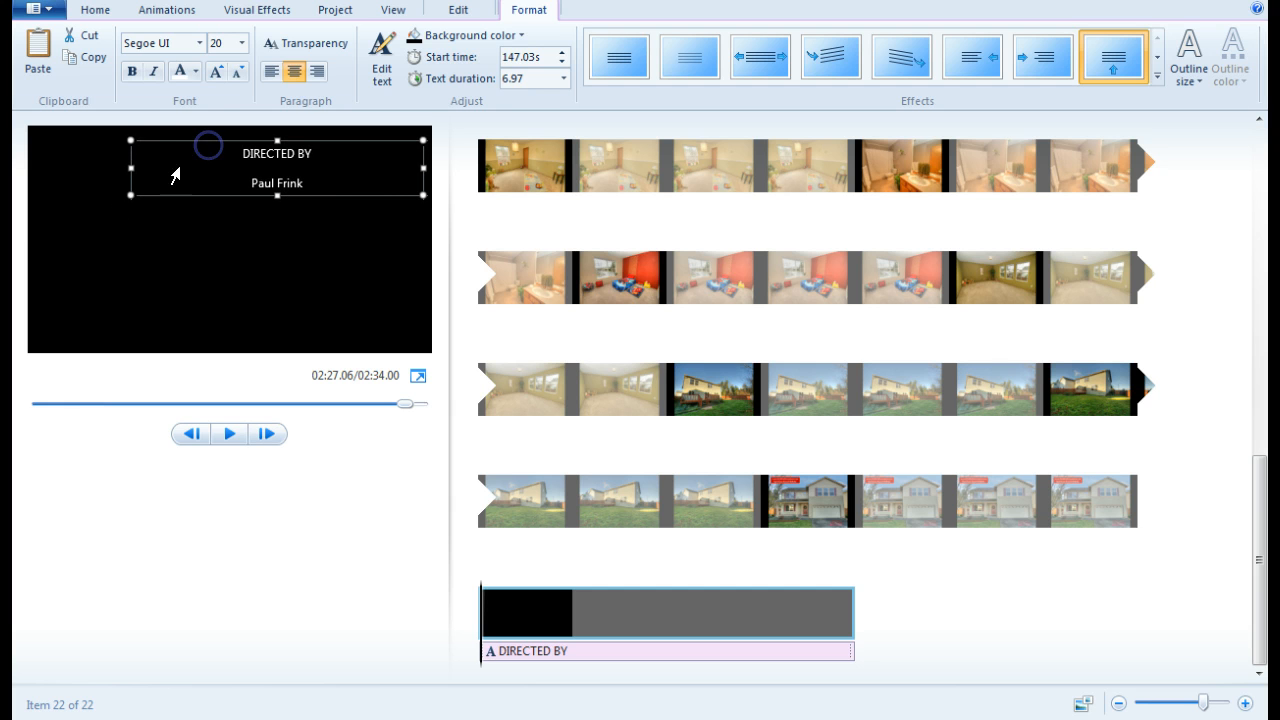
pyautogui.moveTo(131, 168); pyautogui.dragTo(335, 164)
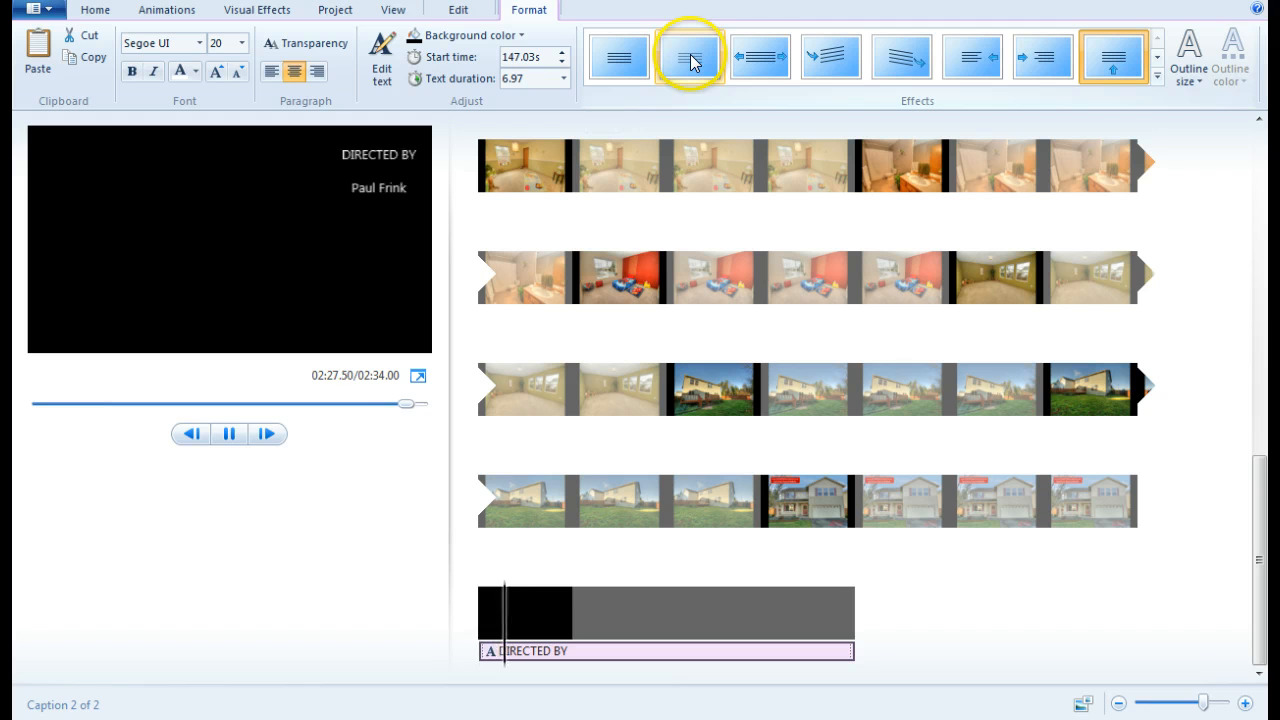
pyautogui.click(812, 60)
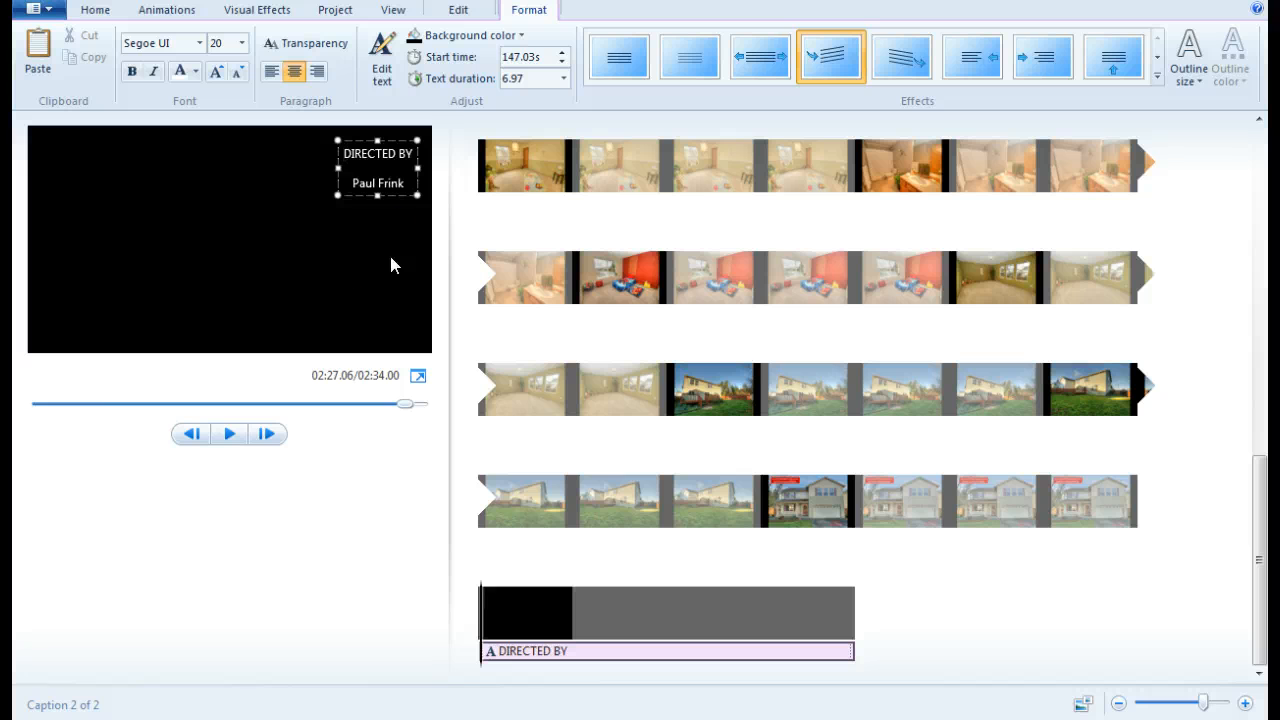
pyautogui.click(380, 265)
# Minimize Movie Maker, dismiss Outlook's Choose Profile dialog, and bring up Windows Explorer
pyautogui.click(1175, 3)
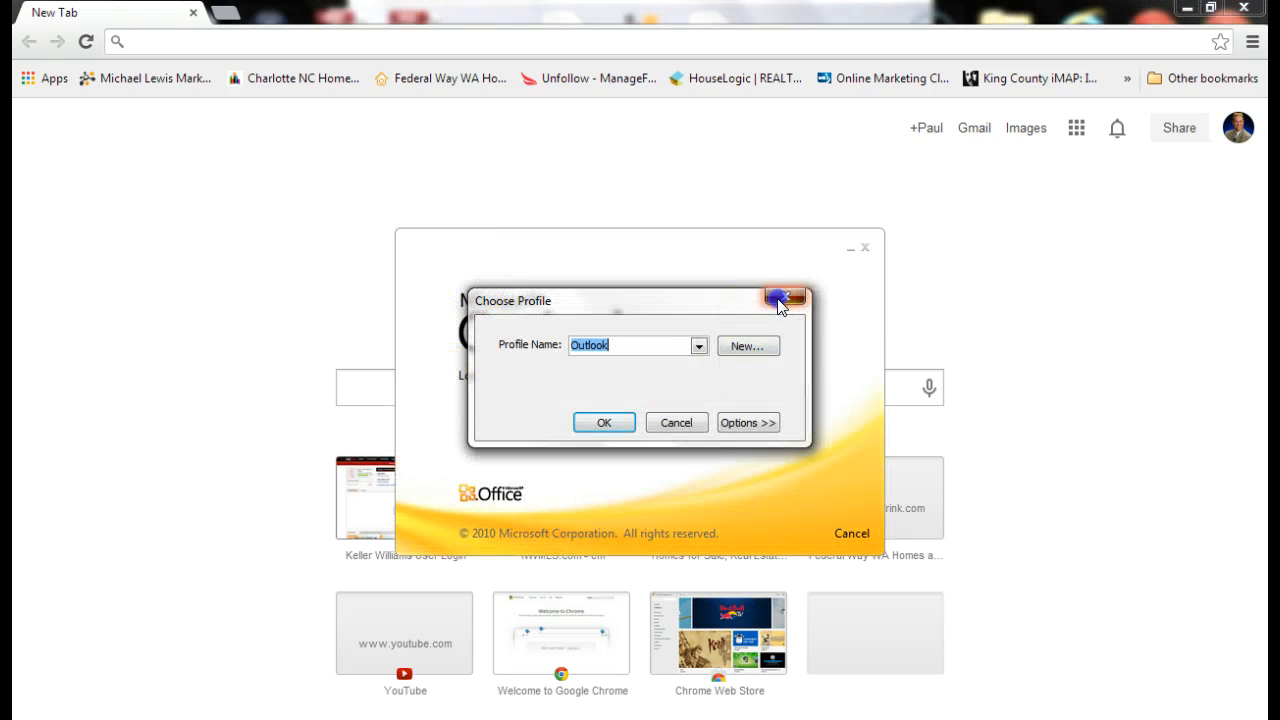
pyautogui.click(785, 297)
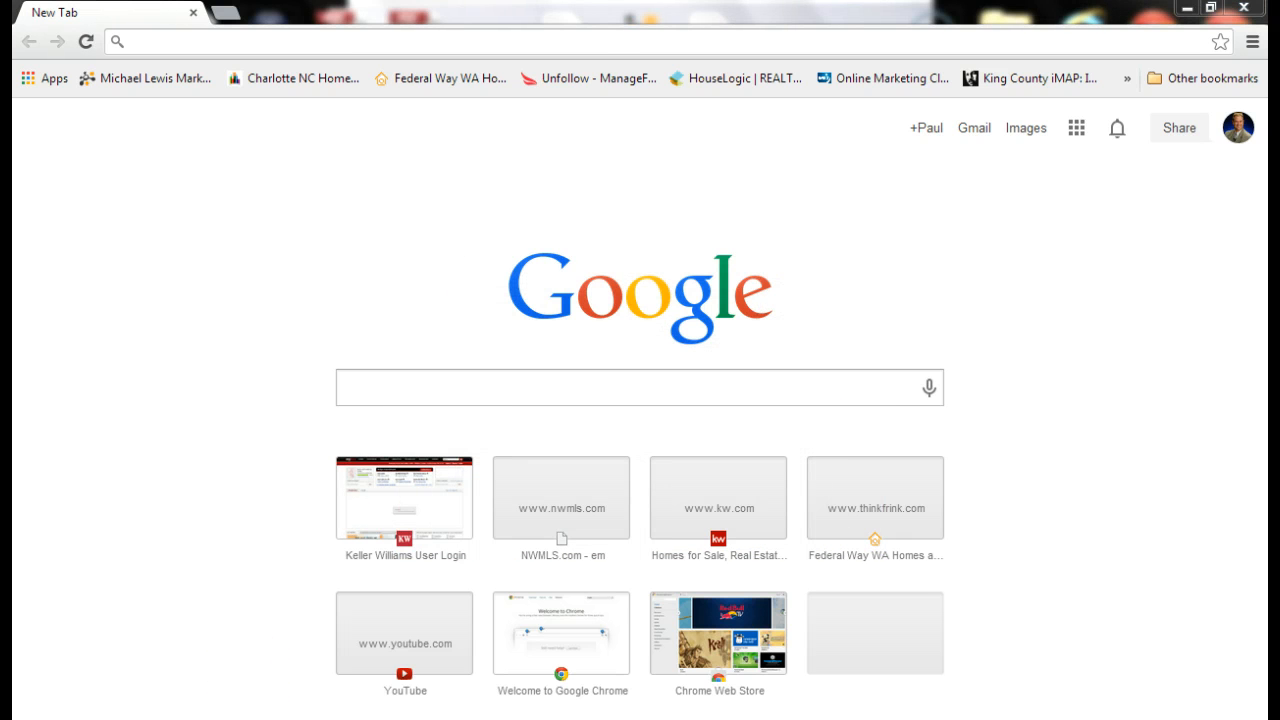
pyautogui.press('super+e')
# Navigate into Documents > logo > Think_Frink_logo_update1_nu 2
pyautogui.click(377, 193)
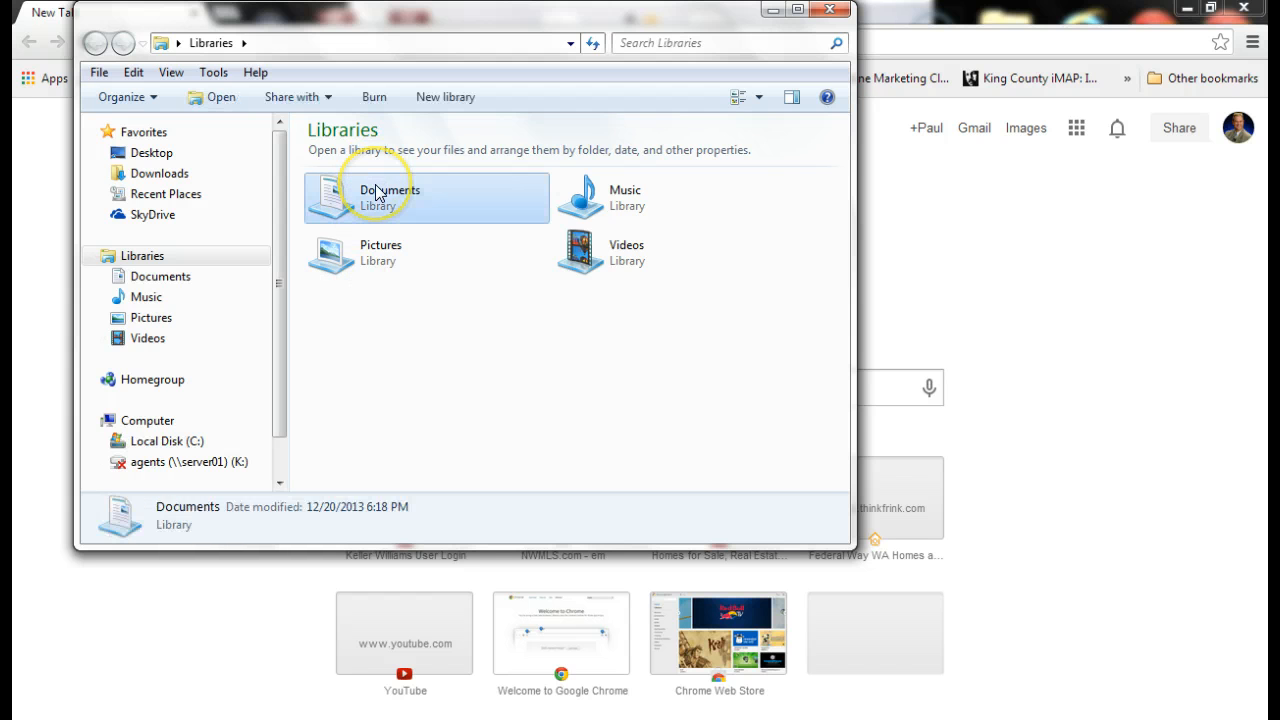
pyautogui.doubleClick(377, 193)
pyautogui.scroll(-20, 395, 310)
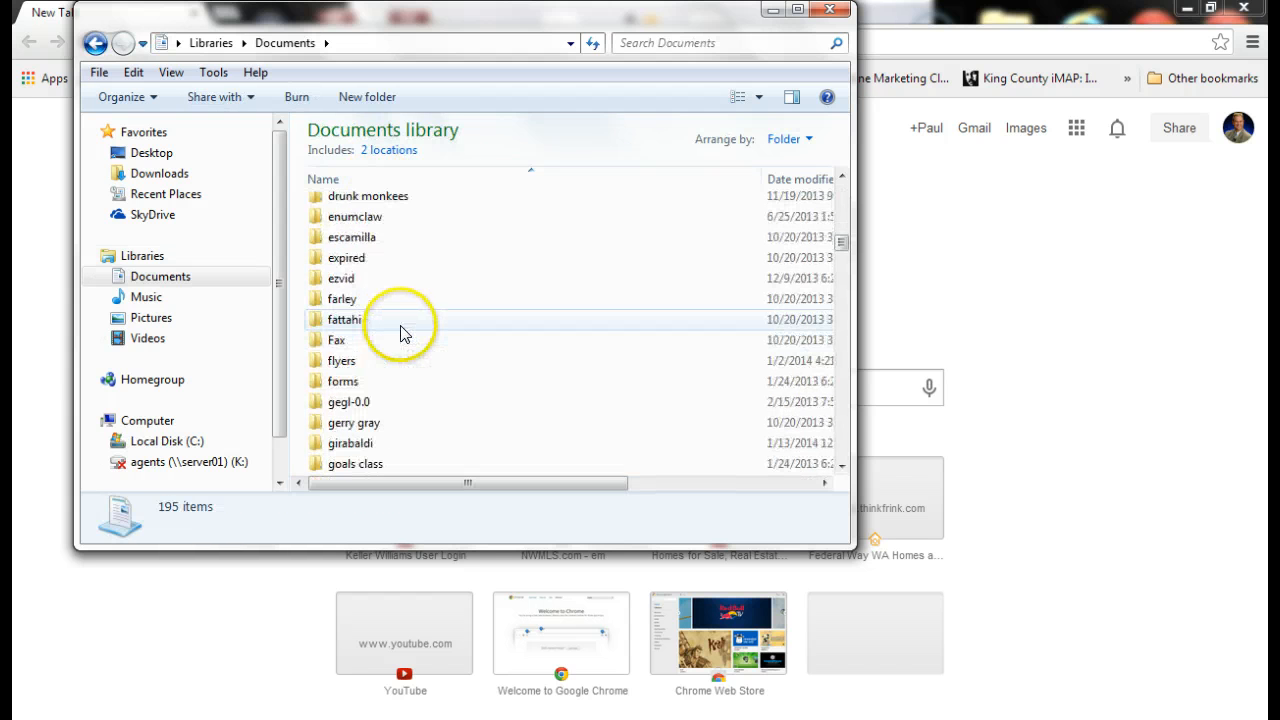
pyautogui.scroll(-13, 400, 335)
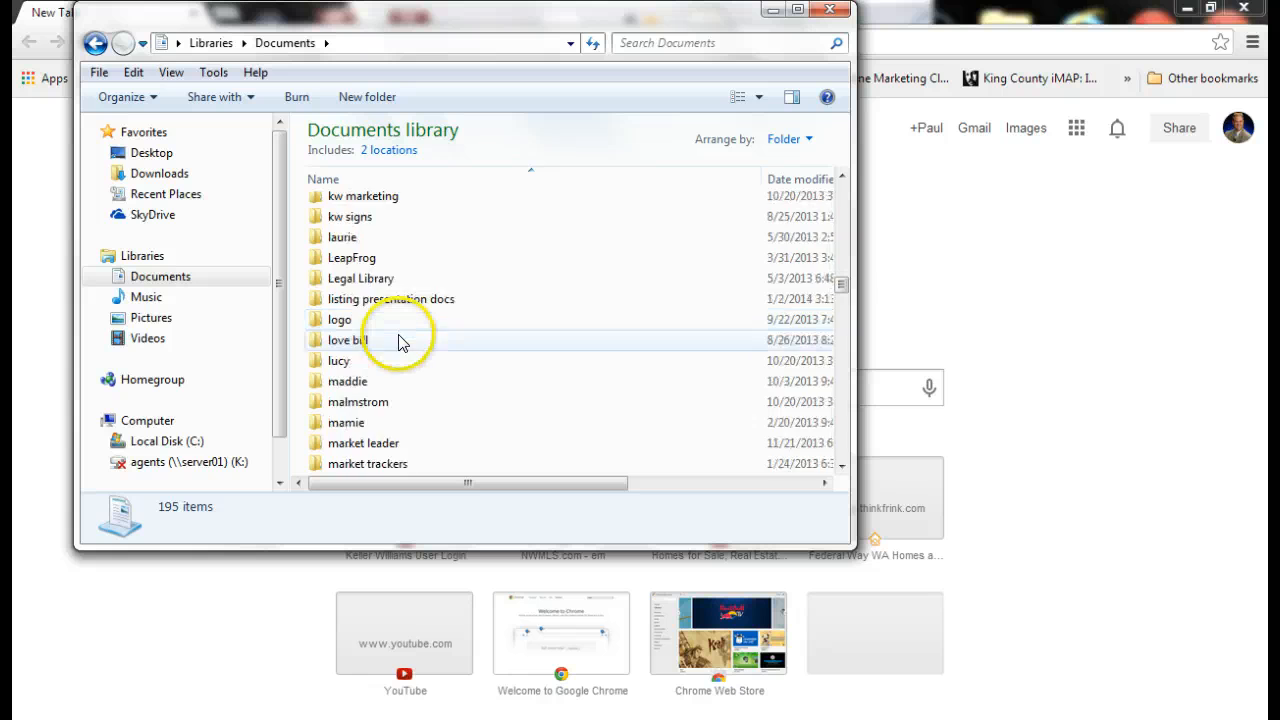
pyautogui.scroll(-5, 400, 343)
pyautogui.scroll(4, 400, 343)
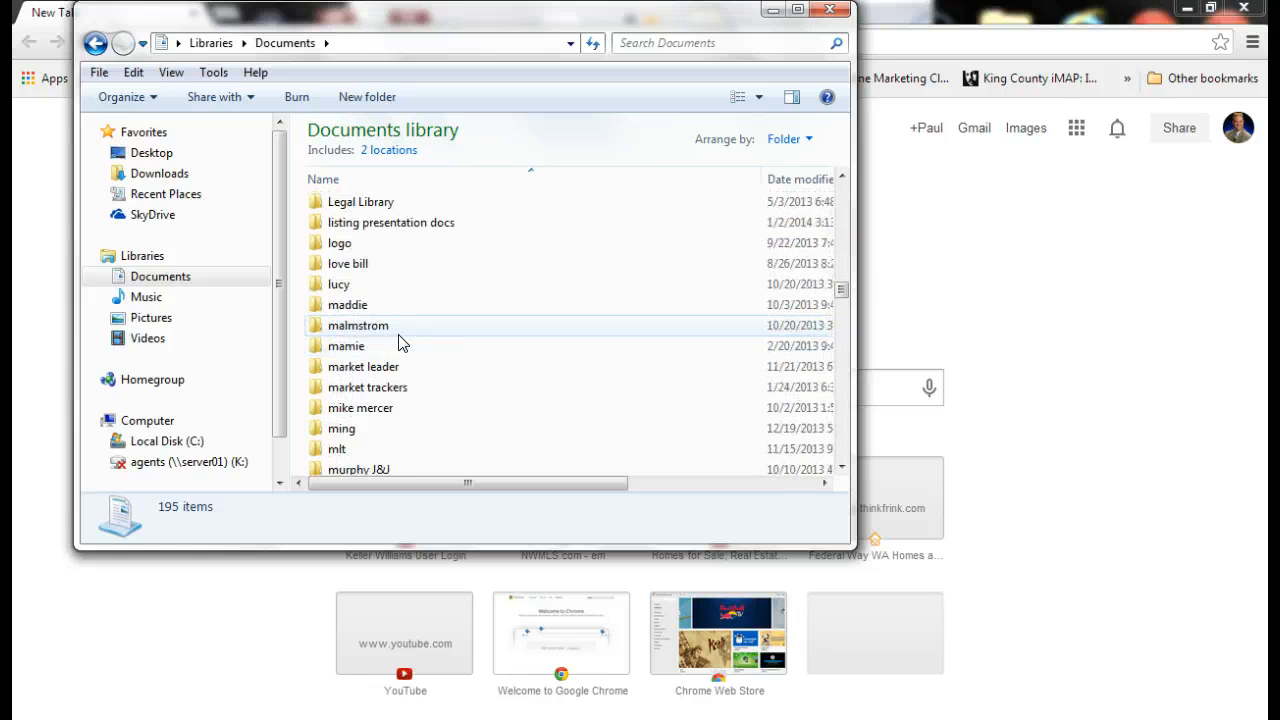
pyautogui.click(372, 250)
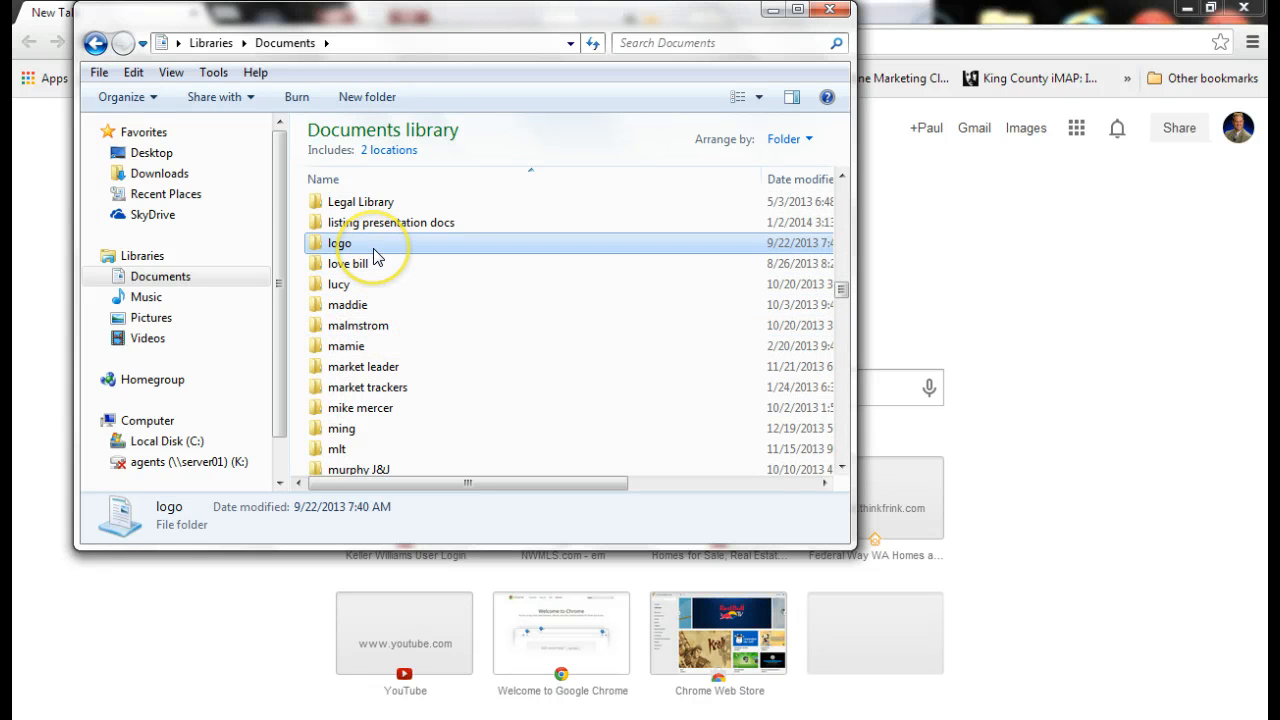
pyautogui.doubleClick(374, 250)
pyautogui.click(445, 252)
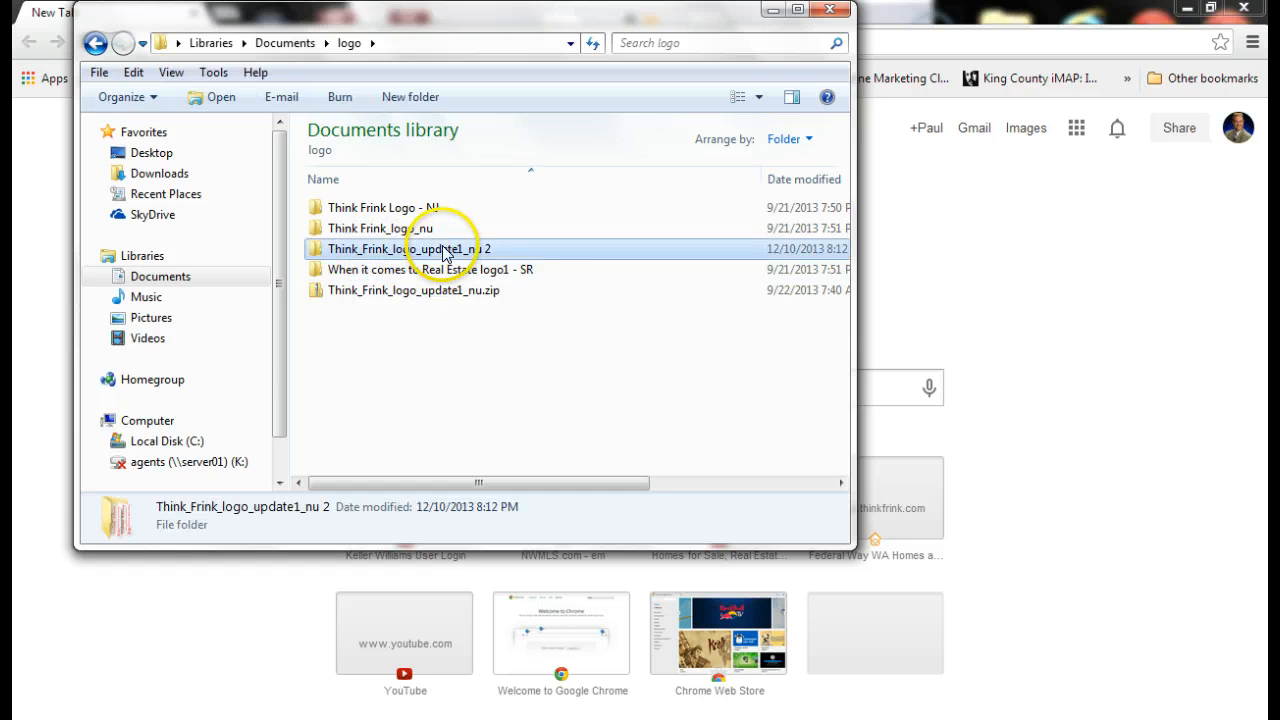
pyautogui.doubleClick(445, 252)
# Show the files as Medium Icons and open the Think Frink_logo update1_nu.jpg image
pyautogui.click(760, 97)
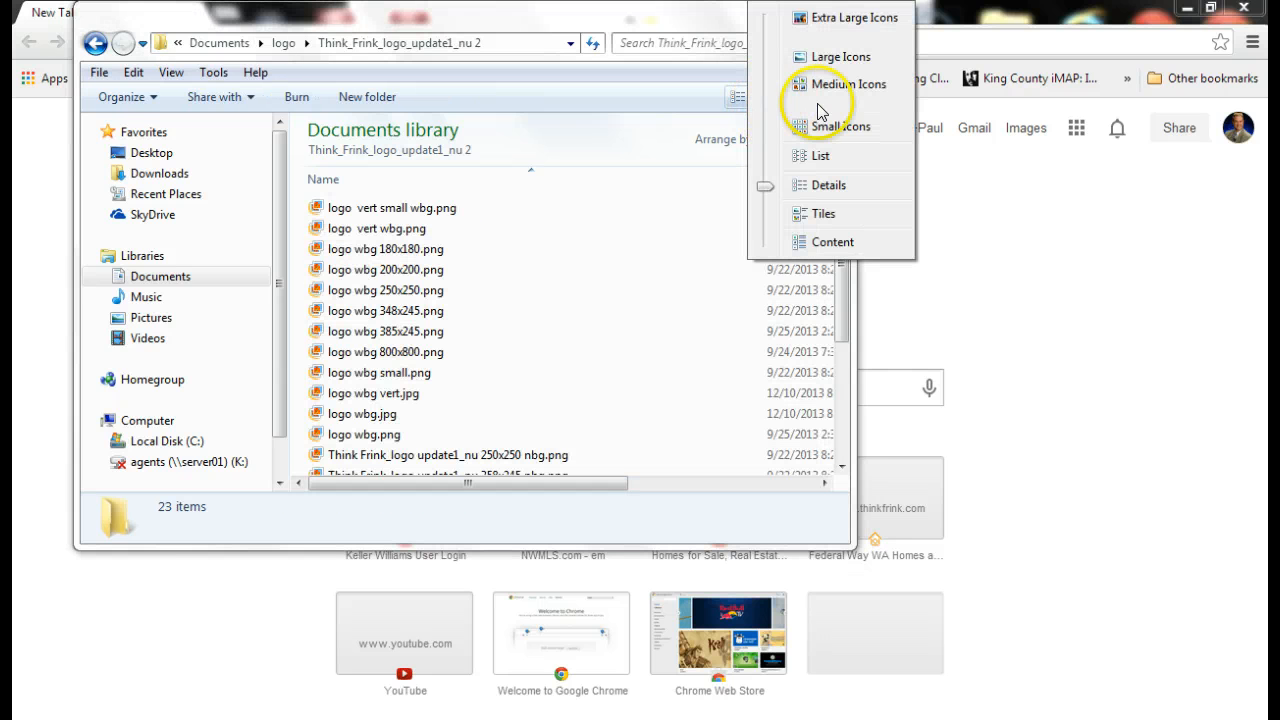
pyautogui.click(833, 84)
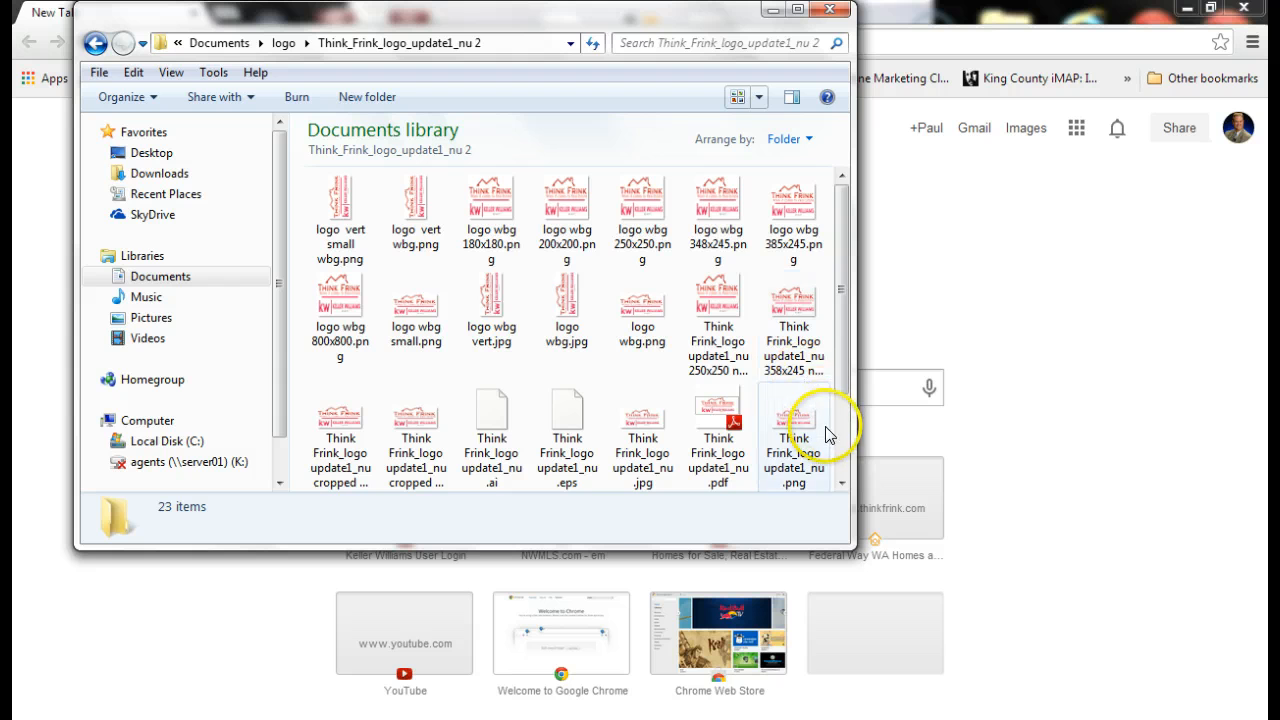
pyautogui.click(656, 425)
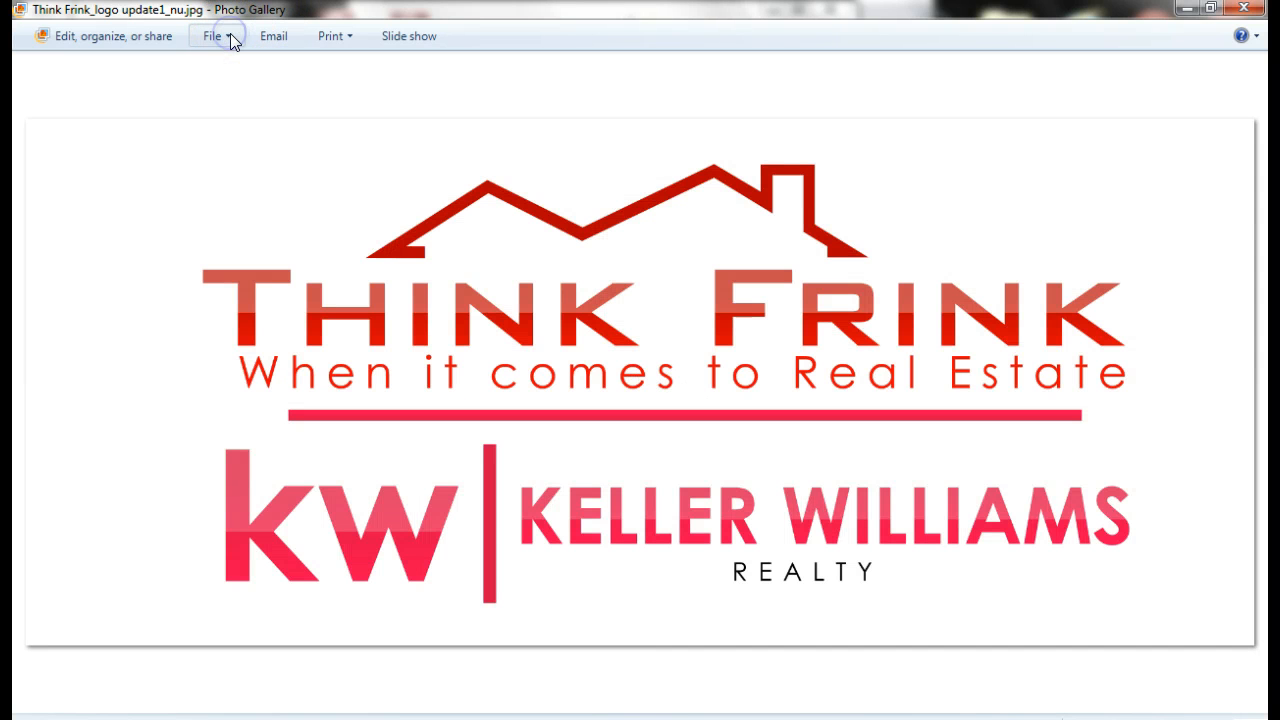
# Copy the Think Frink logo image in Photo Gallery, then close Photo Gallery and Explorer
pyautogui.click(231, 36)
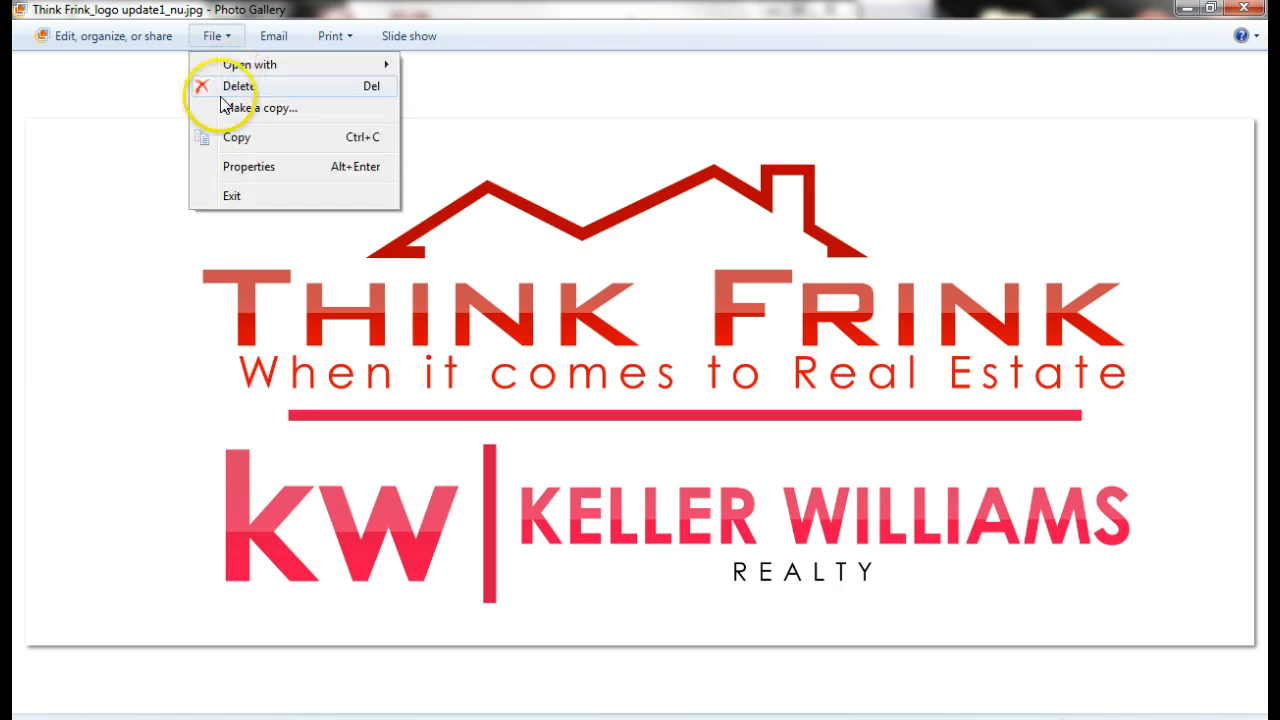
pyautogui.click(232, 140)
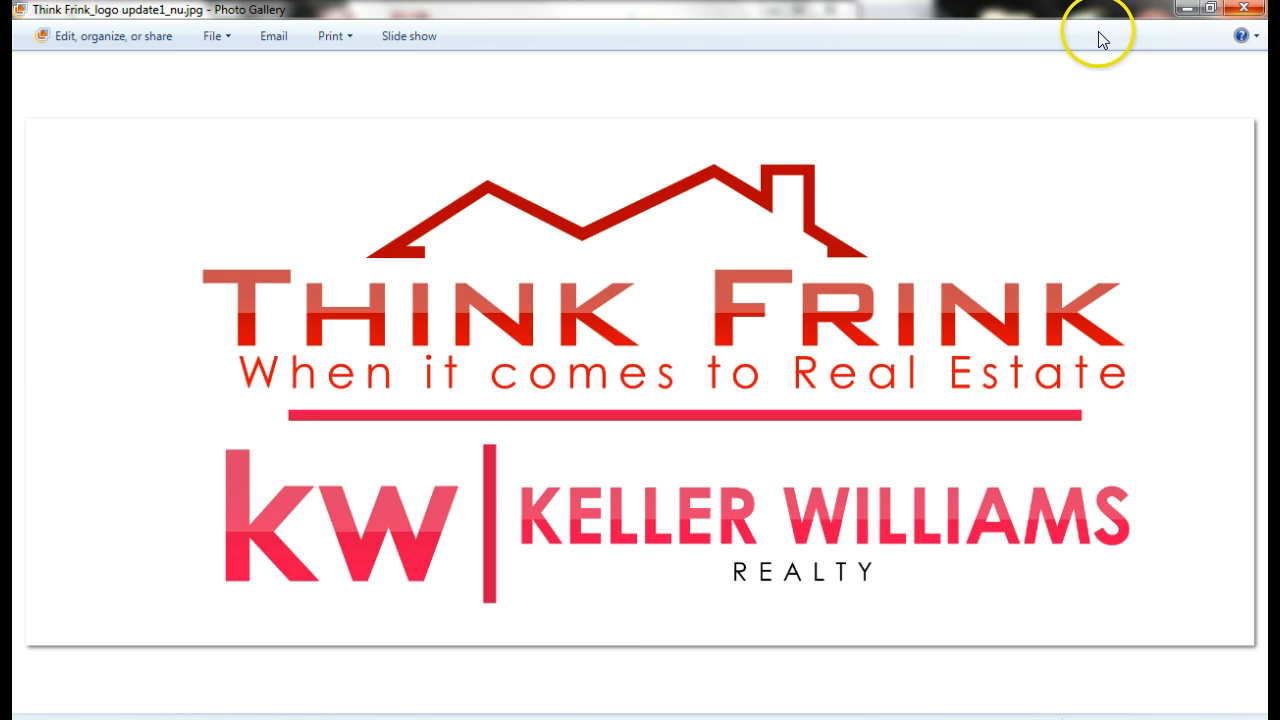
pyautogui.click(1244, 8)
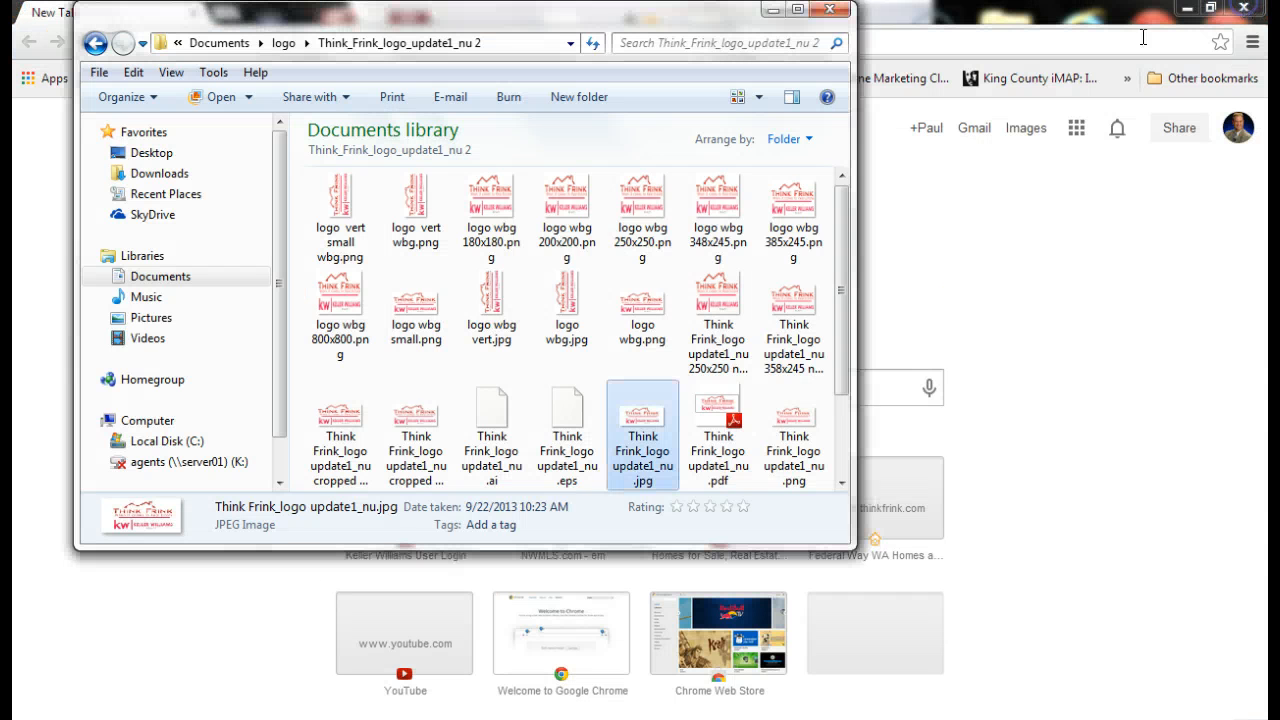
pyautogui.click(829, 9)
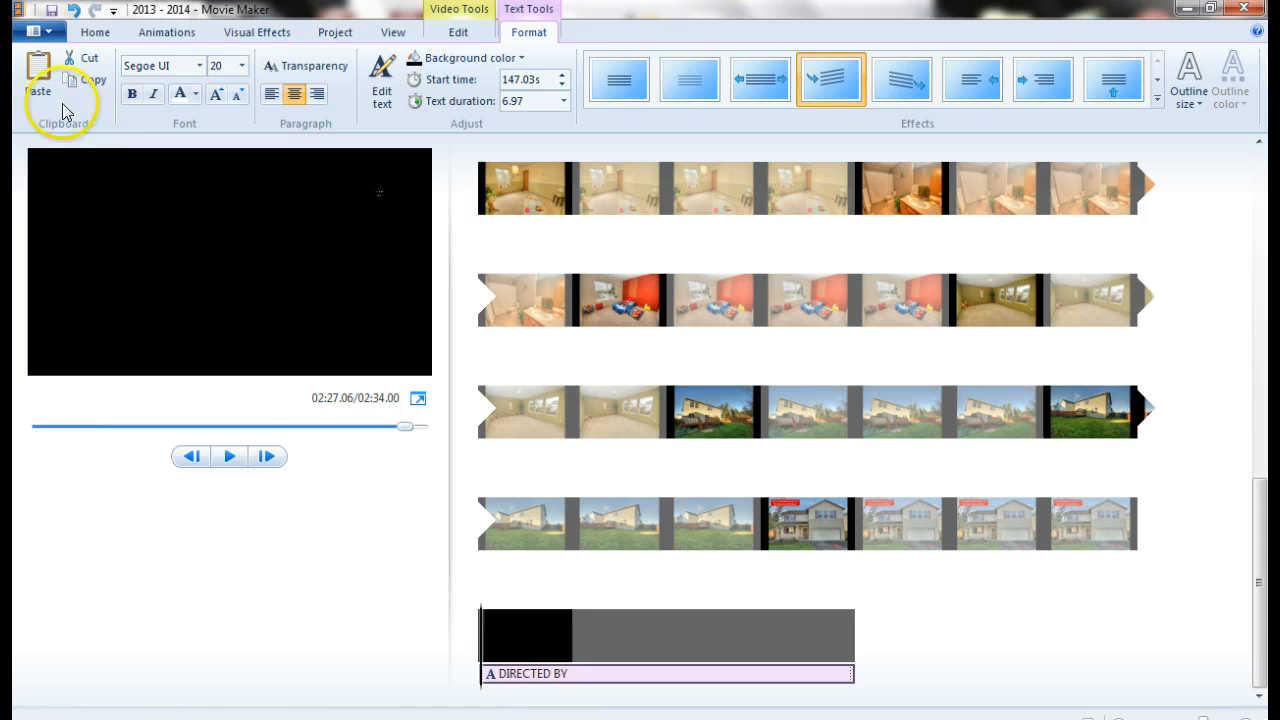
# Paste the logo at the movie's end, then try and revert the Contemporary theme
pyautogui.click(38, 72)
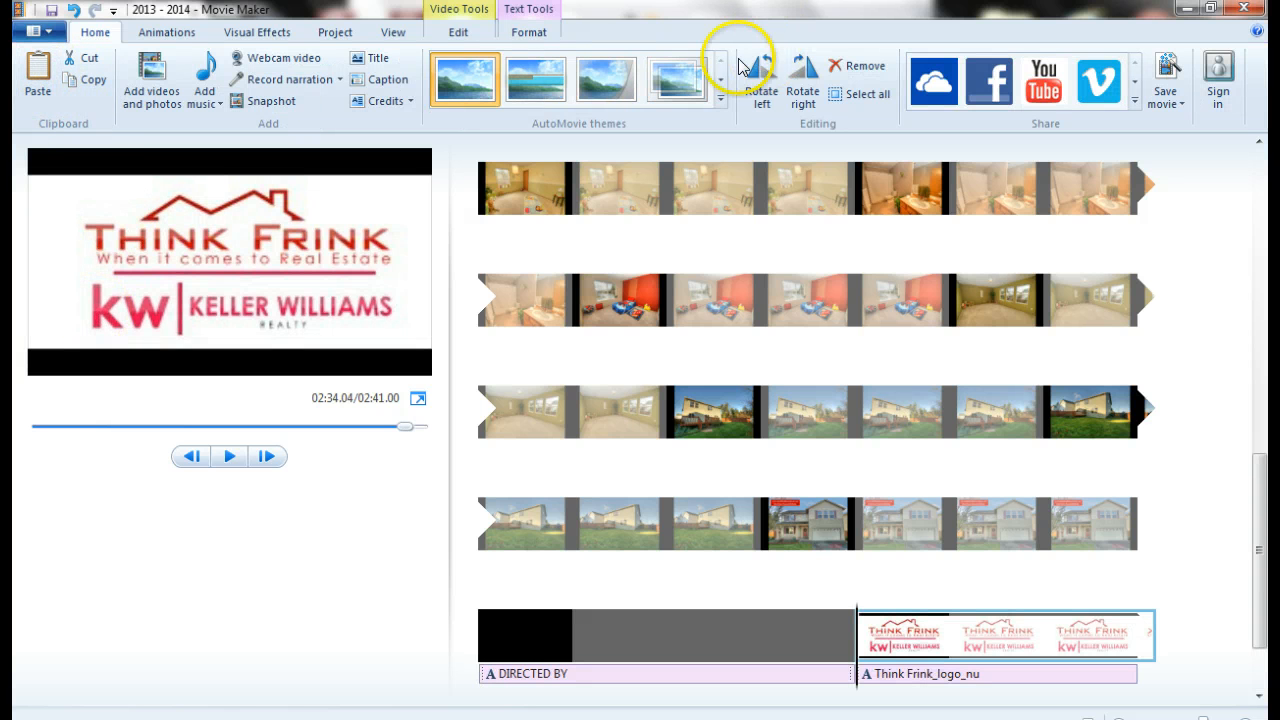
pyautogui.click(556, 92)
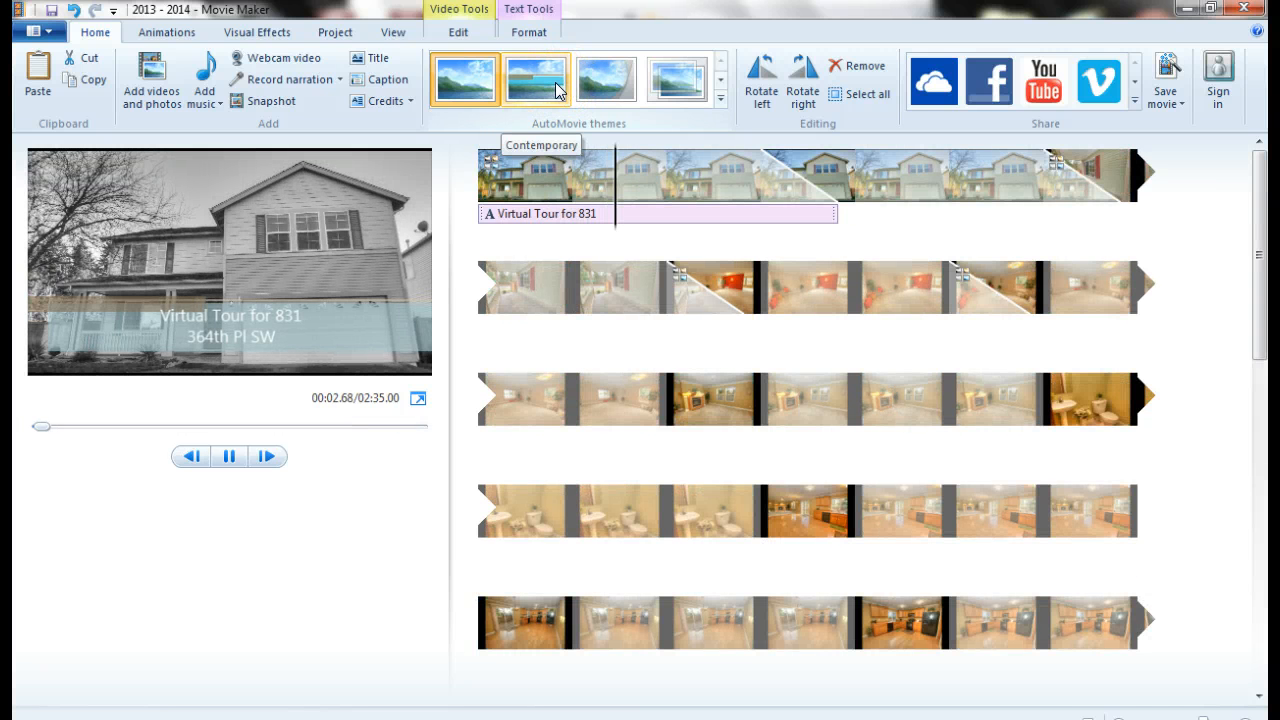
pyautogui.click(473, 92)
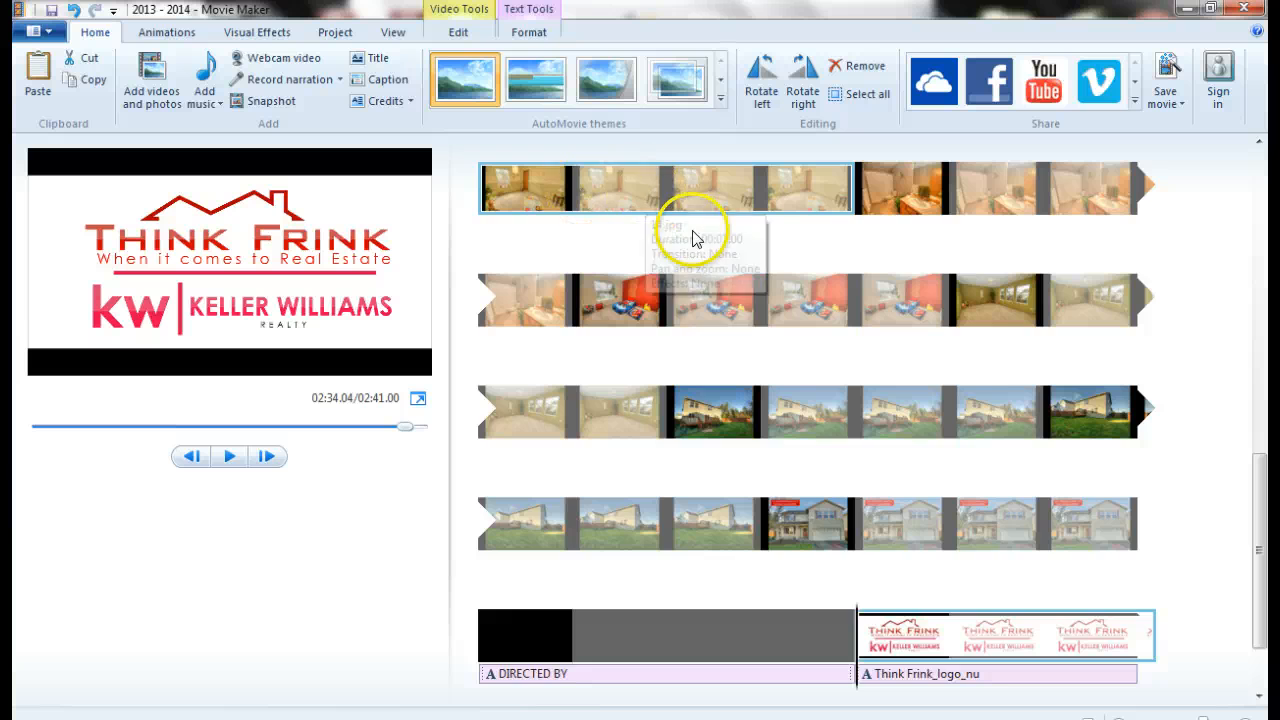
# Select the long porch clip and set the preview to its start
pyautogui.scroll(5, 700, 250)
pyautogui.scroll(3, 708, 256)
pyautogui.click(705, 273)
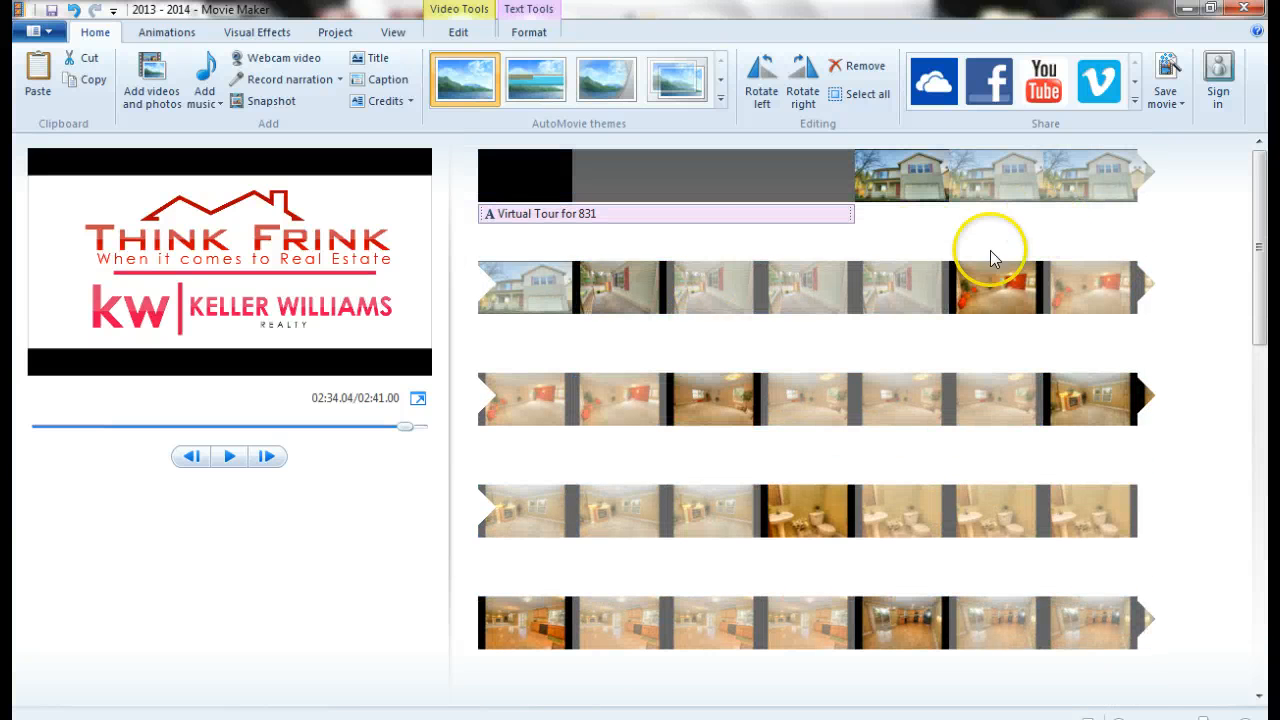
pyautogui.click(633, 290)
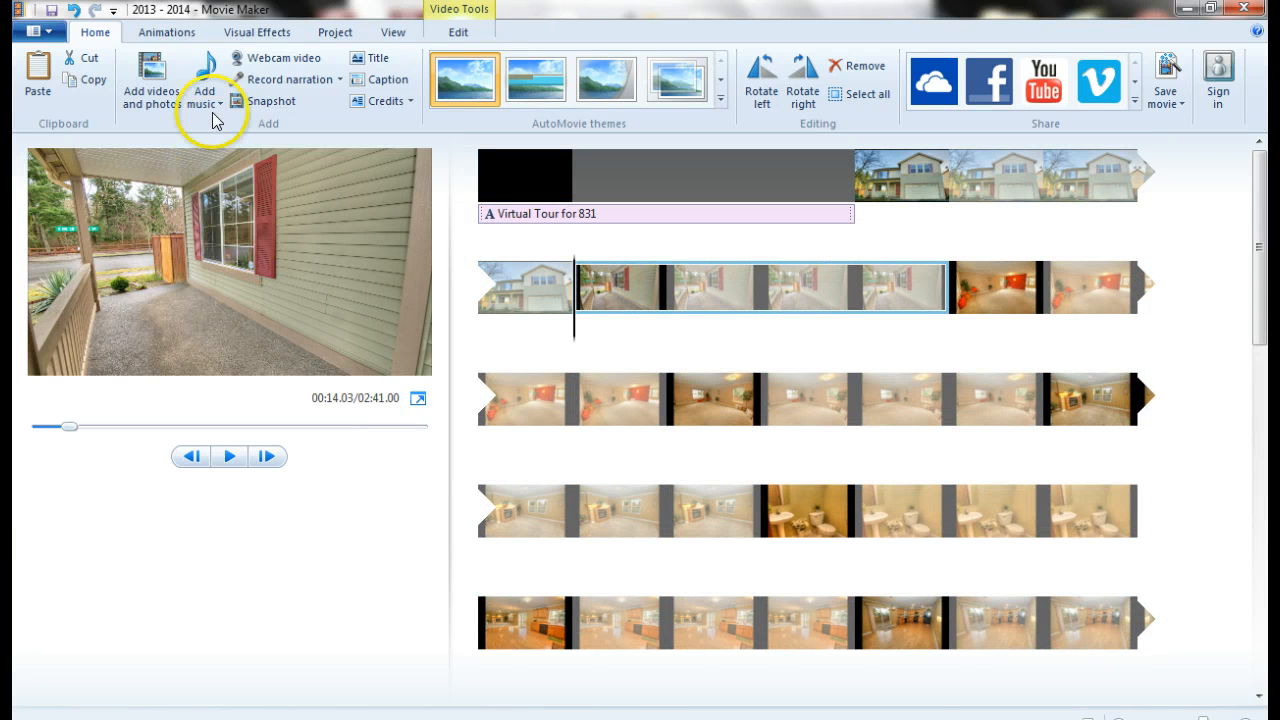
# Caption the porch clip 'Enjoy your summers on the patio' and give it the Spin in effect
pyautogui.click(383, 79)
pyautogui.write('Enjoy your')
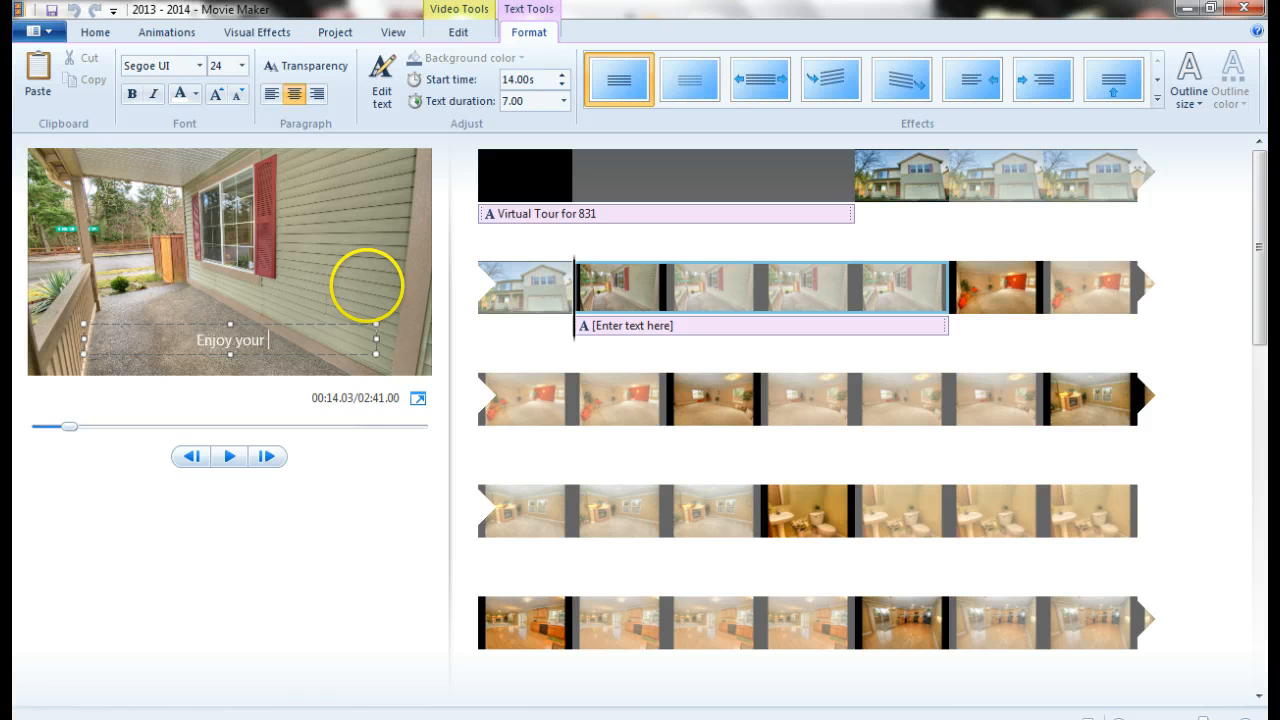
pyautogui.write(' summers on t')
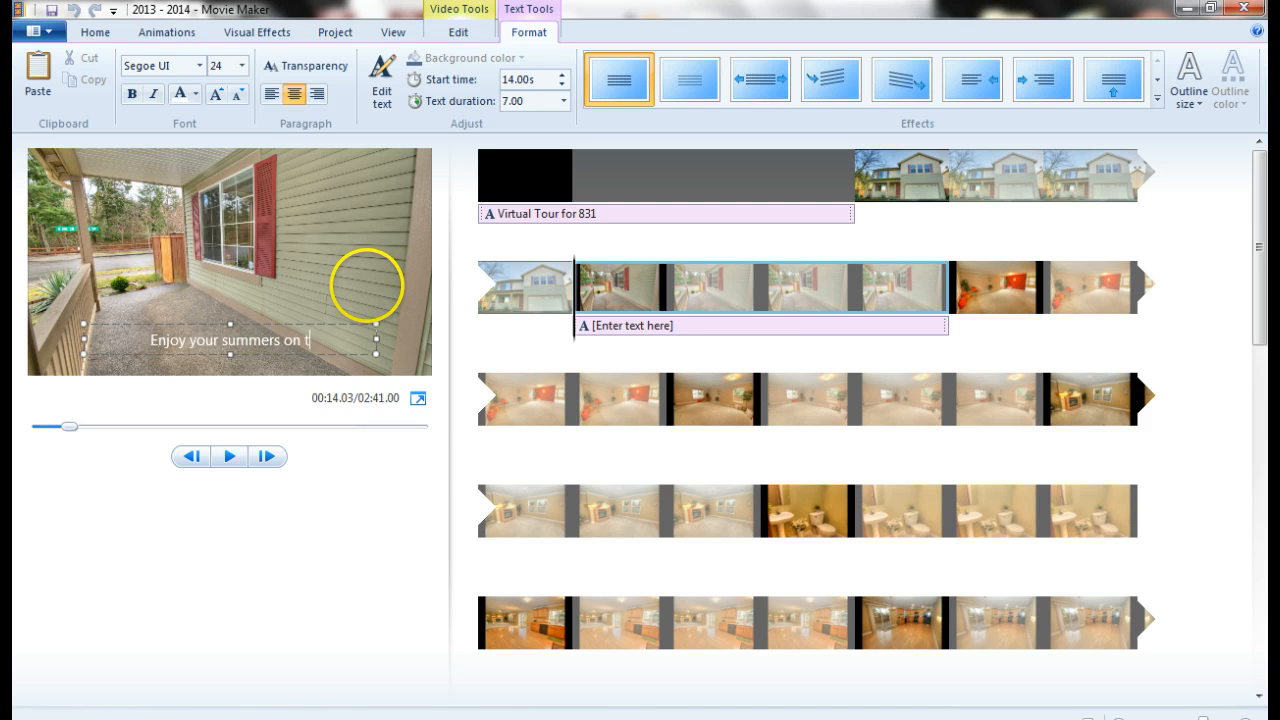
pyautogui.write('he patio')
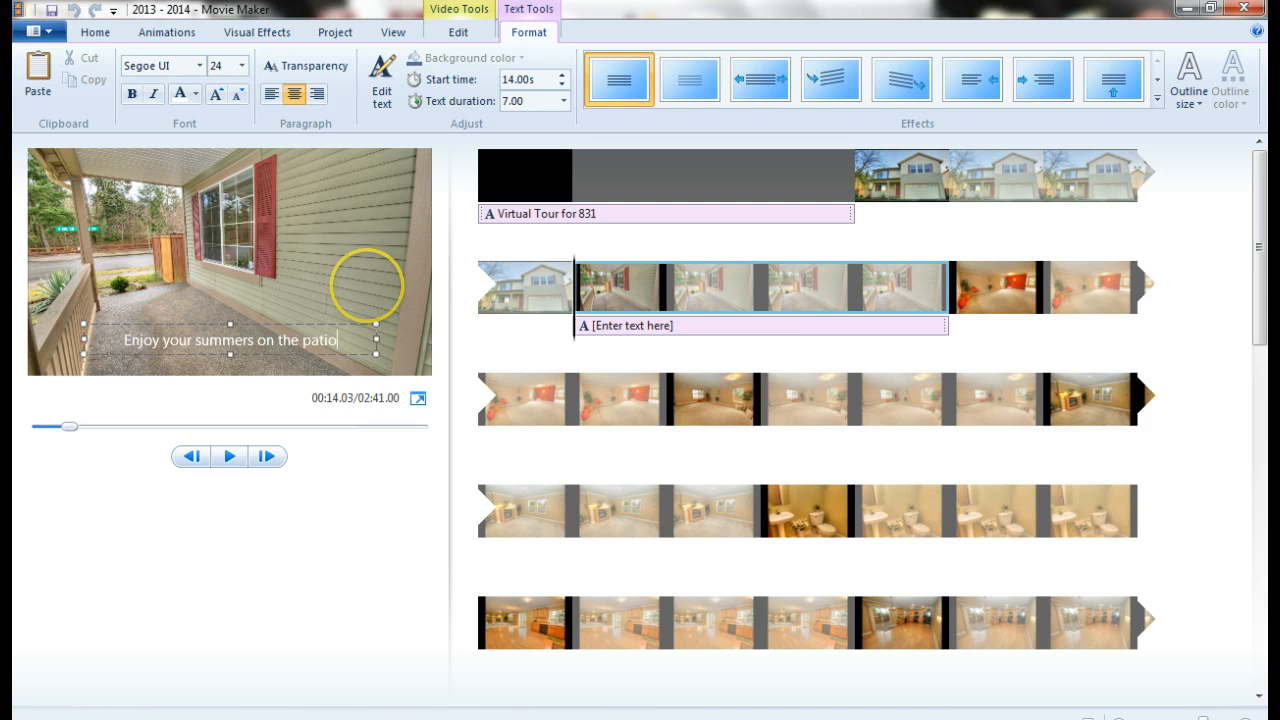
pyautogui.click(335, 339)
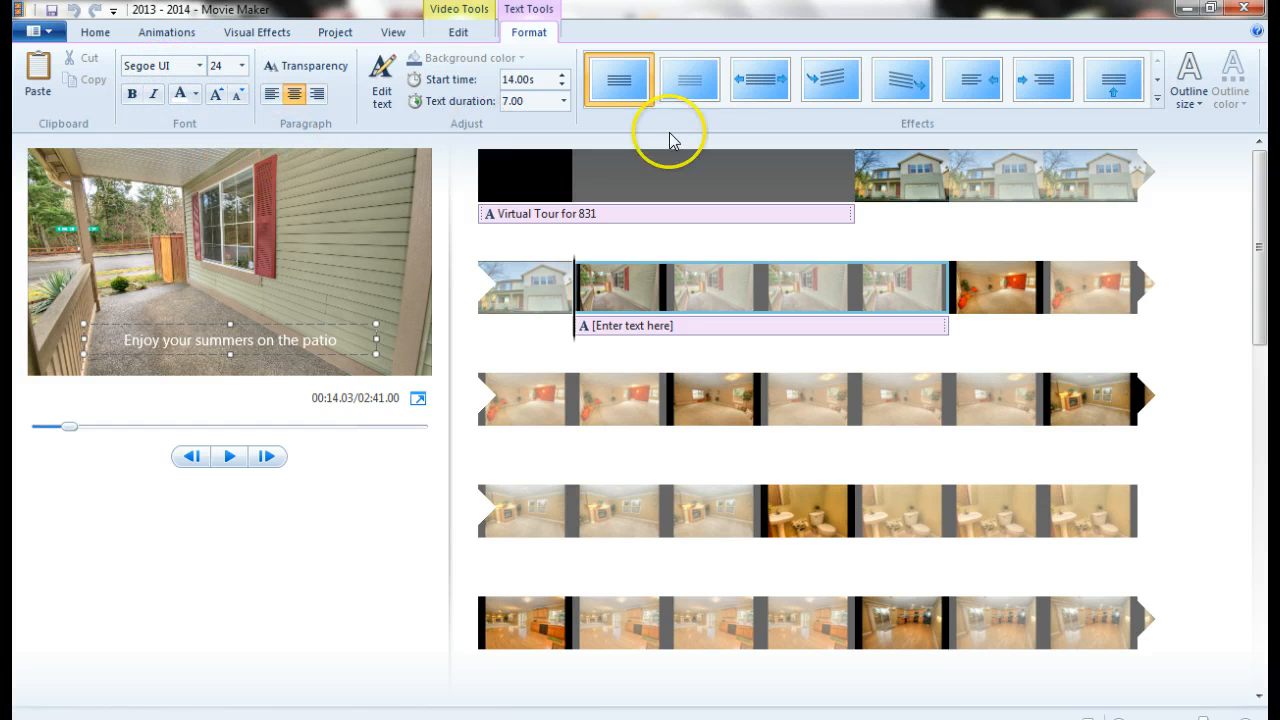
pyautogui.click(820, 80)
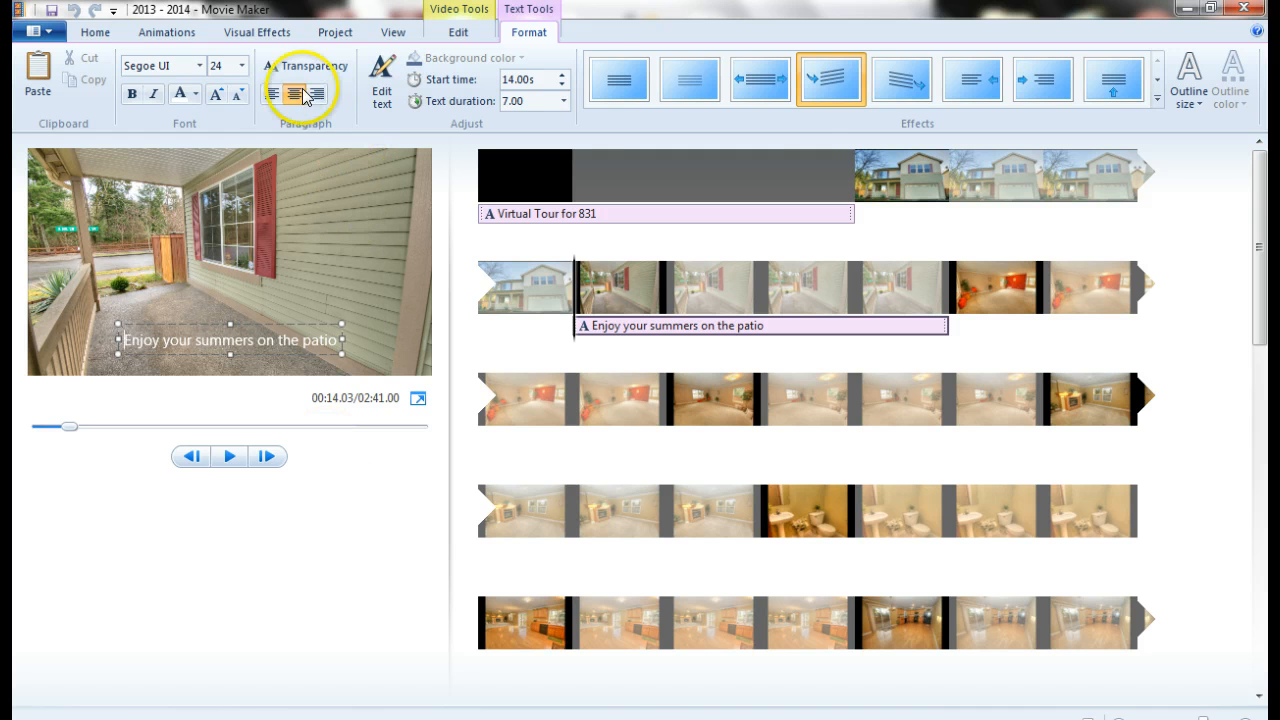
pyautogui.click(110, 33)
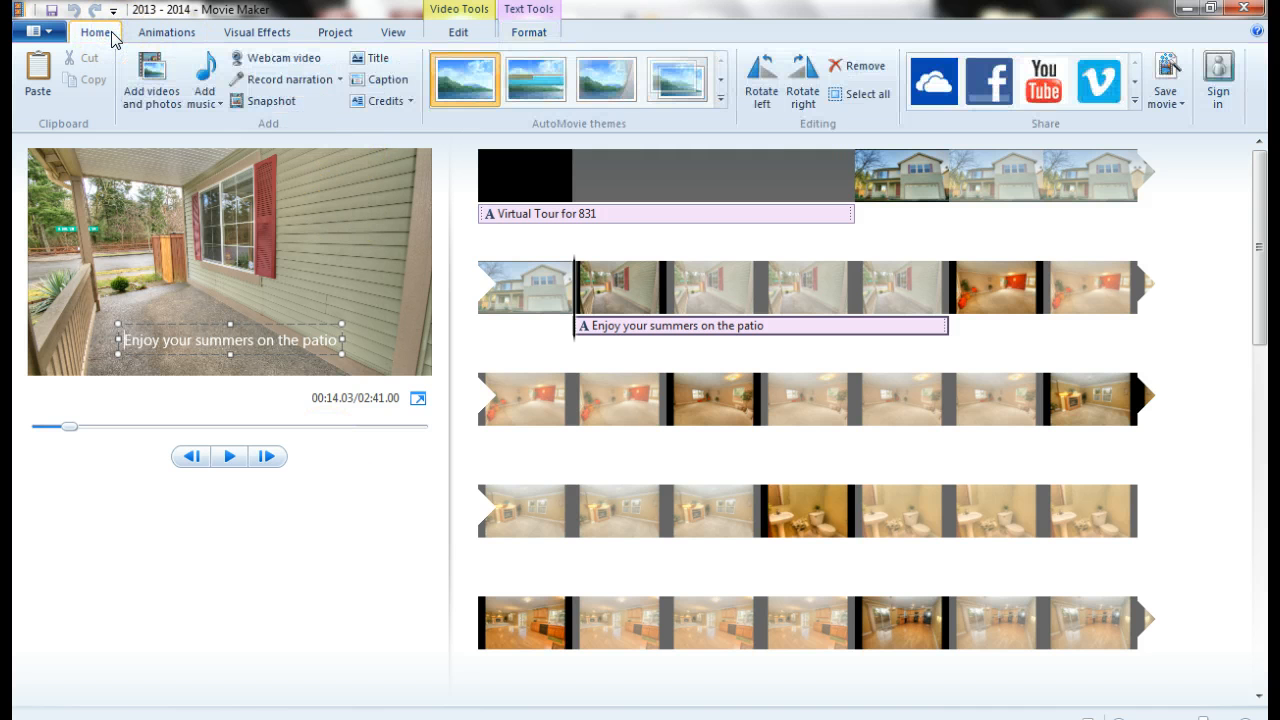
pyautogui.click(205, 68)
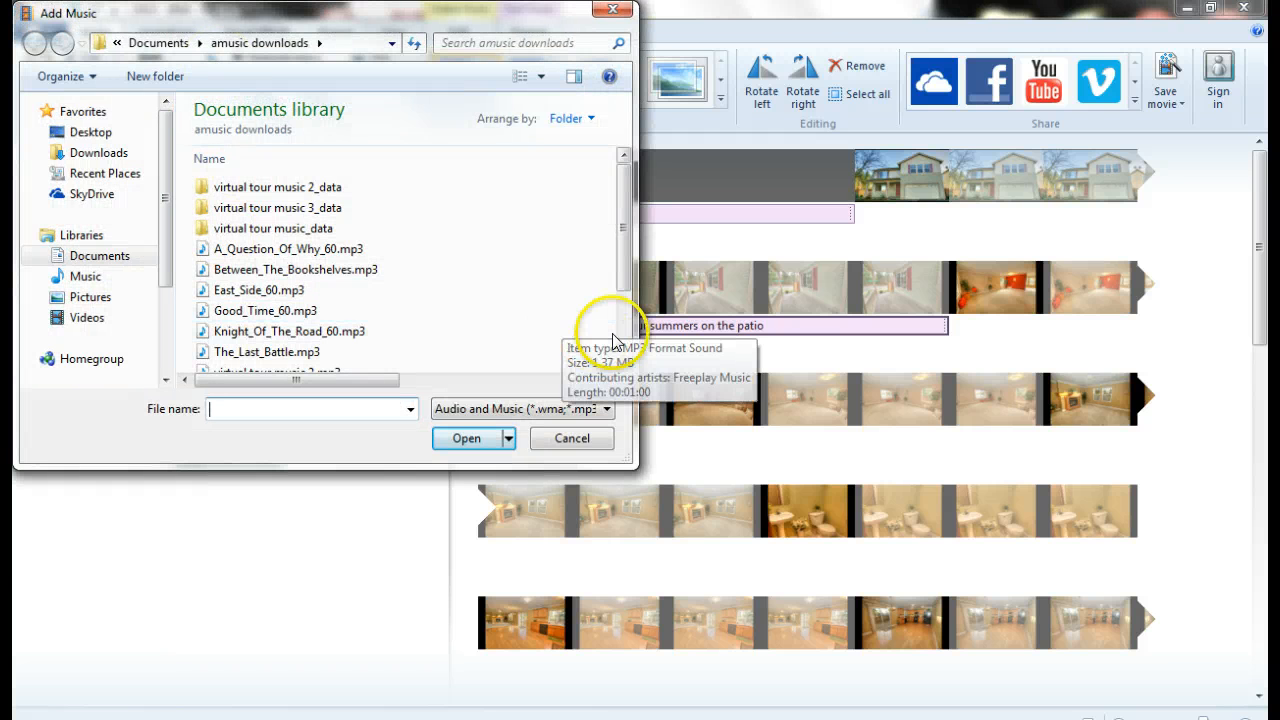
pyautogui.click(624, 342)
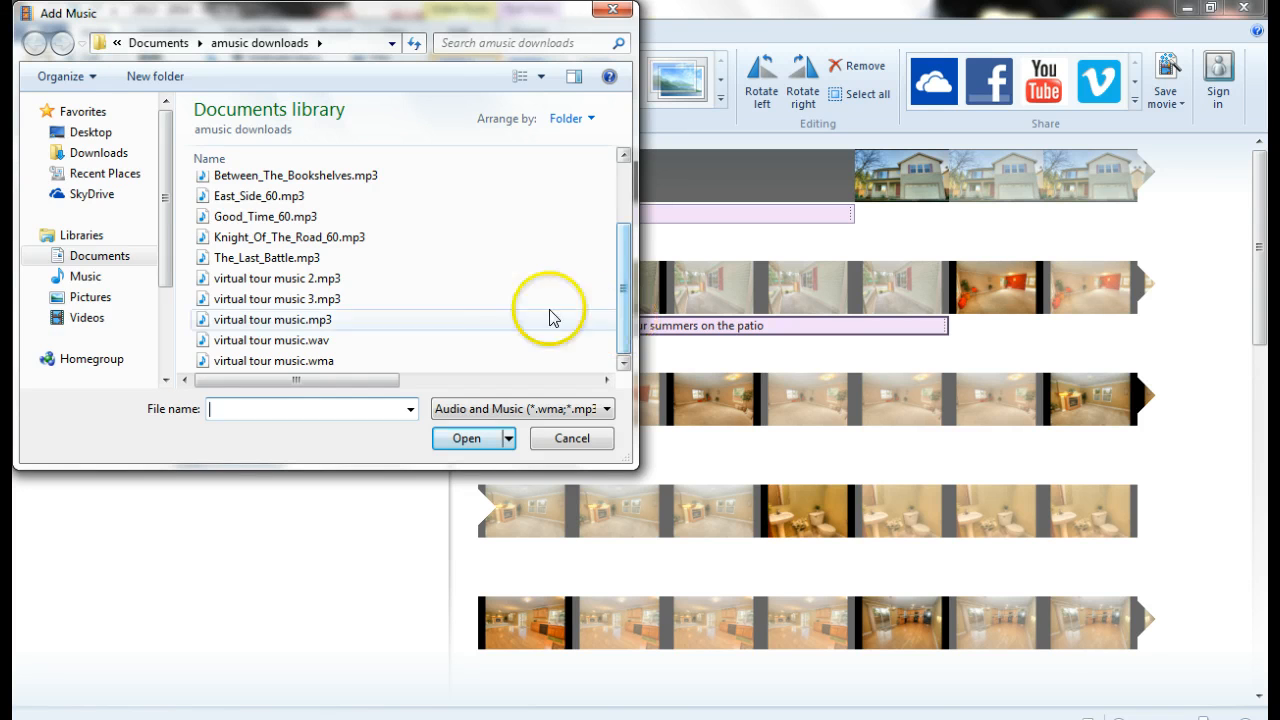
pyautogui.doubleClick(357, 300)
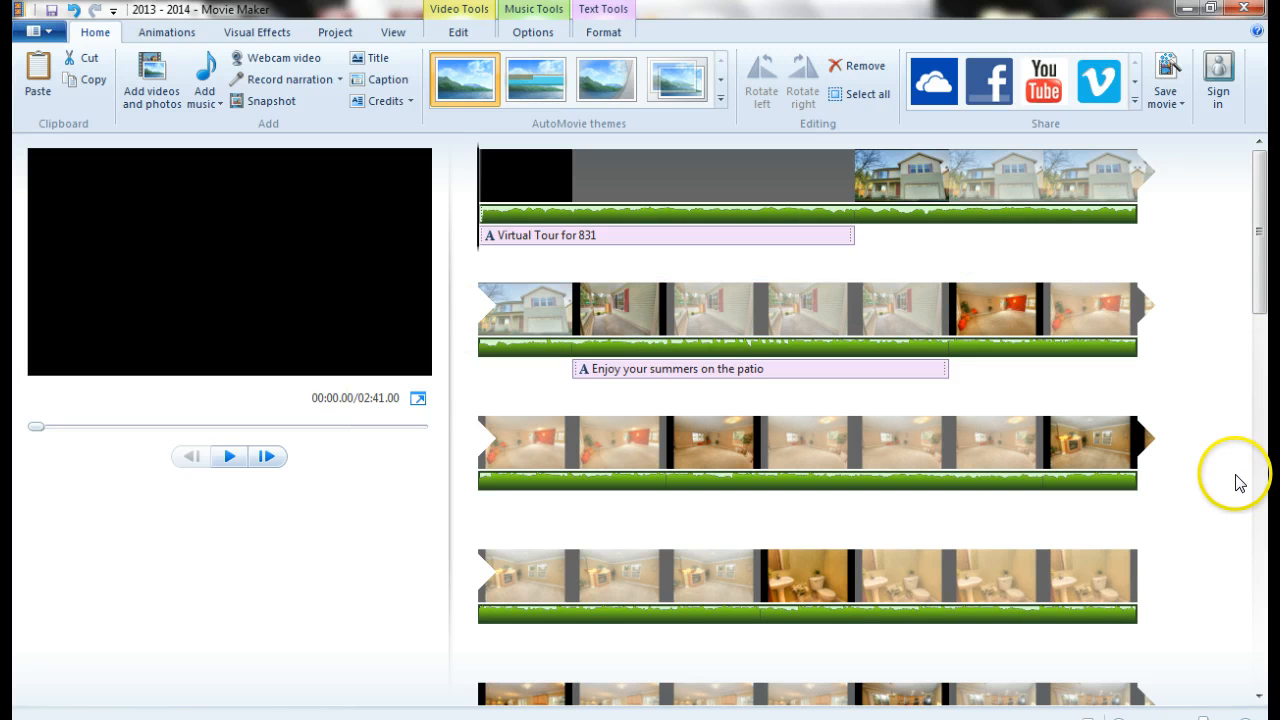
pyautogui.scroll(-10, 1195, 462)
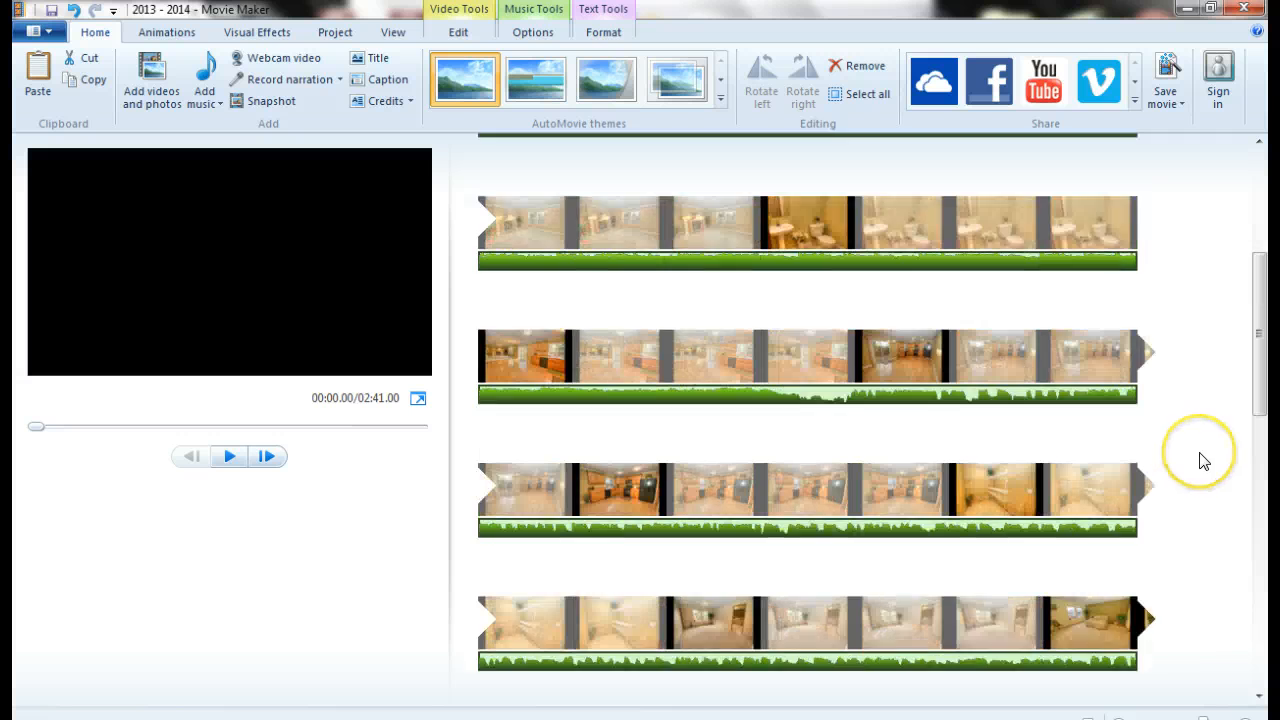
pyautogui.scroll(-5, 1204, 461)
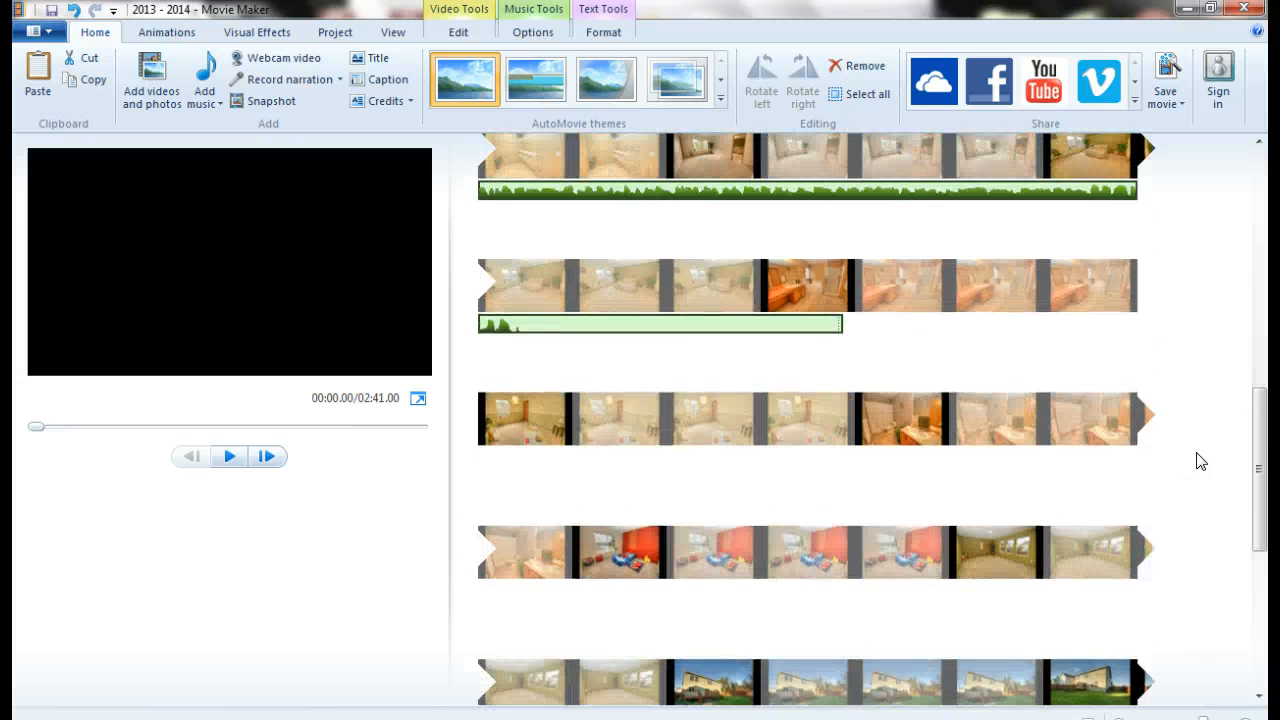
pyautogui.click(1185, 455)
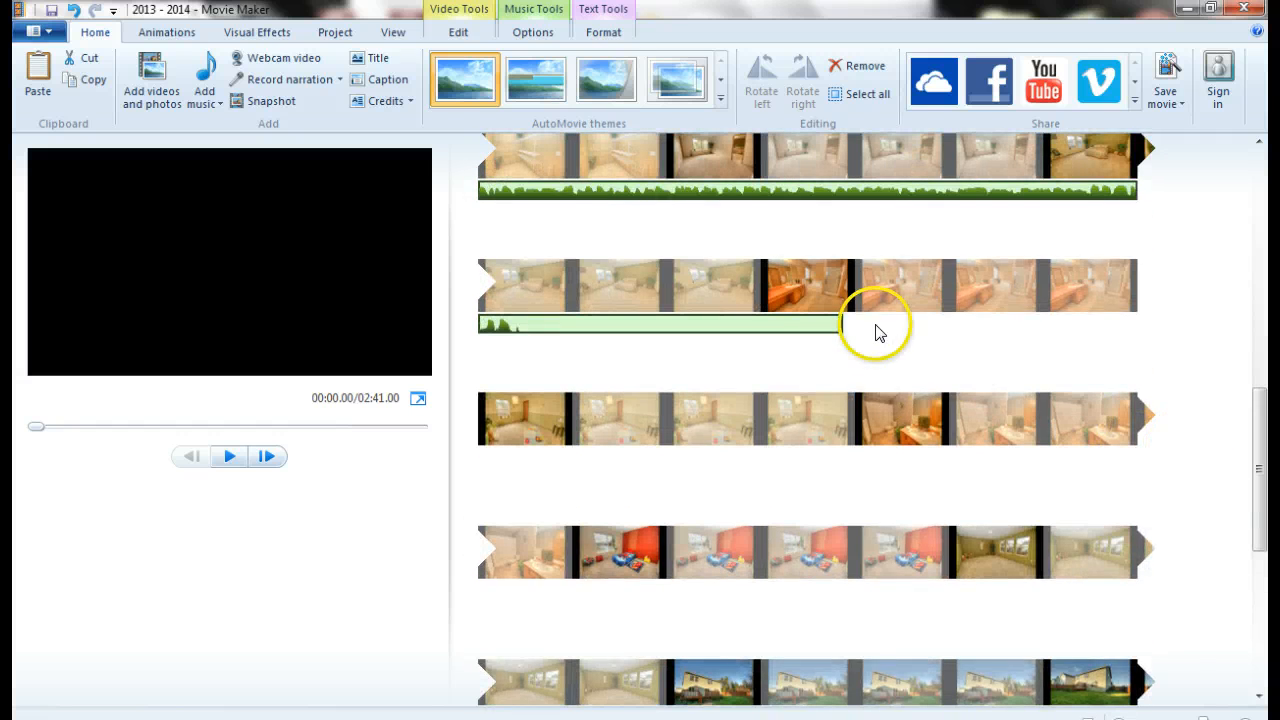
pyautogui.scroll(-5, 1183, 382)
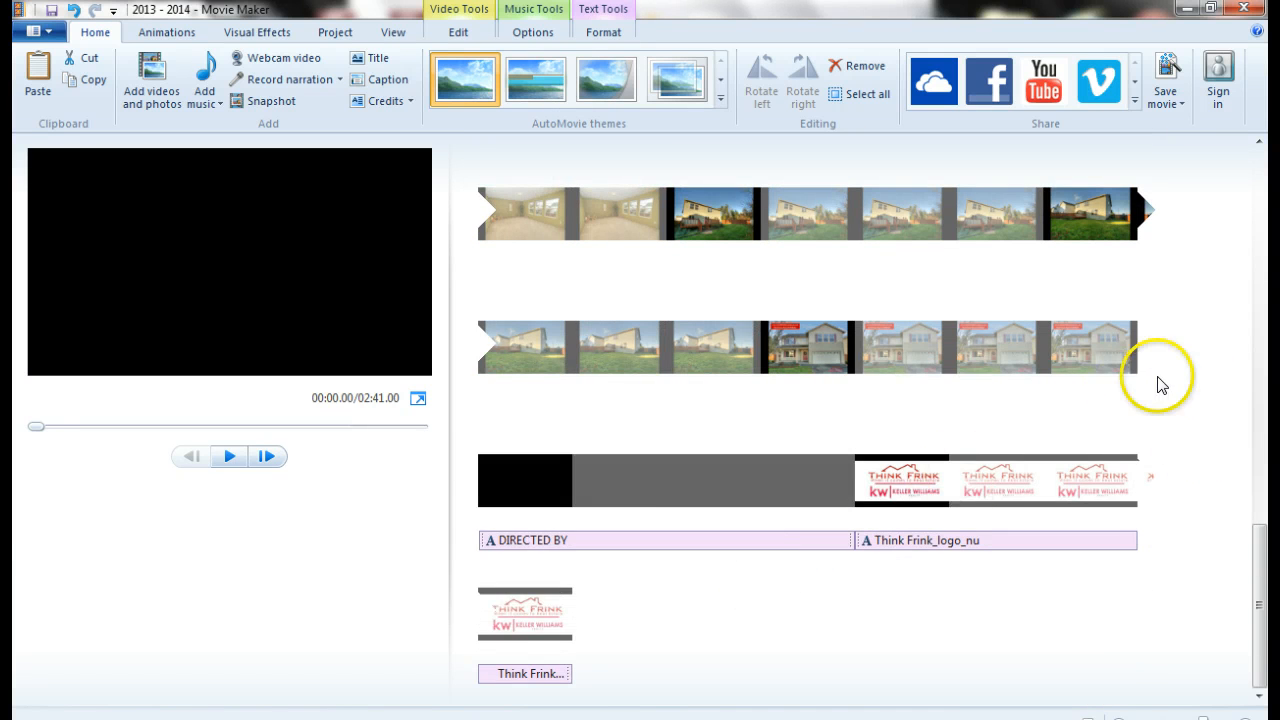
pyautogui.scroll(5, 1190, 366)
pyautogui.scroll(6, 1217, 368)
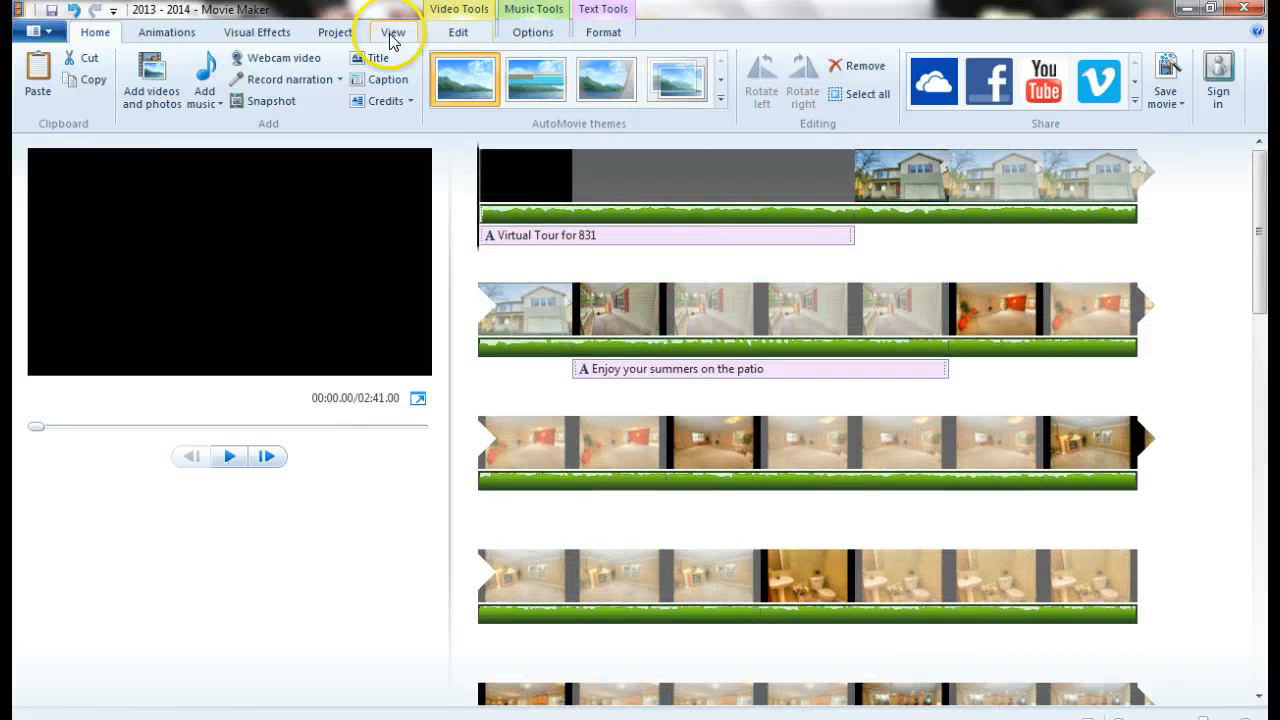
# Use Fit to music on the Project tab so the movie runs 01:32.53
pyautogui.click(334, 36)
pyautogui.click(313, 76)
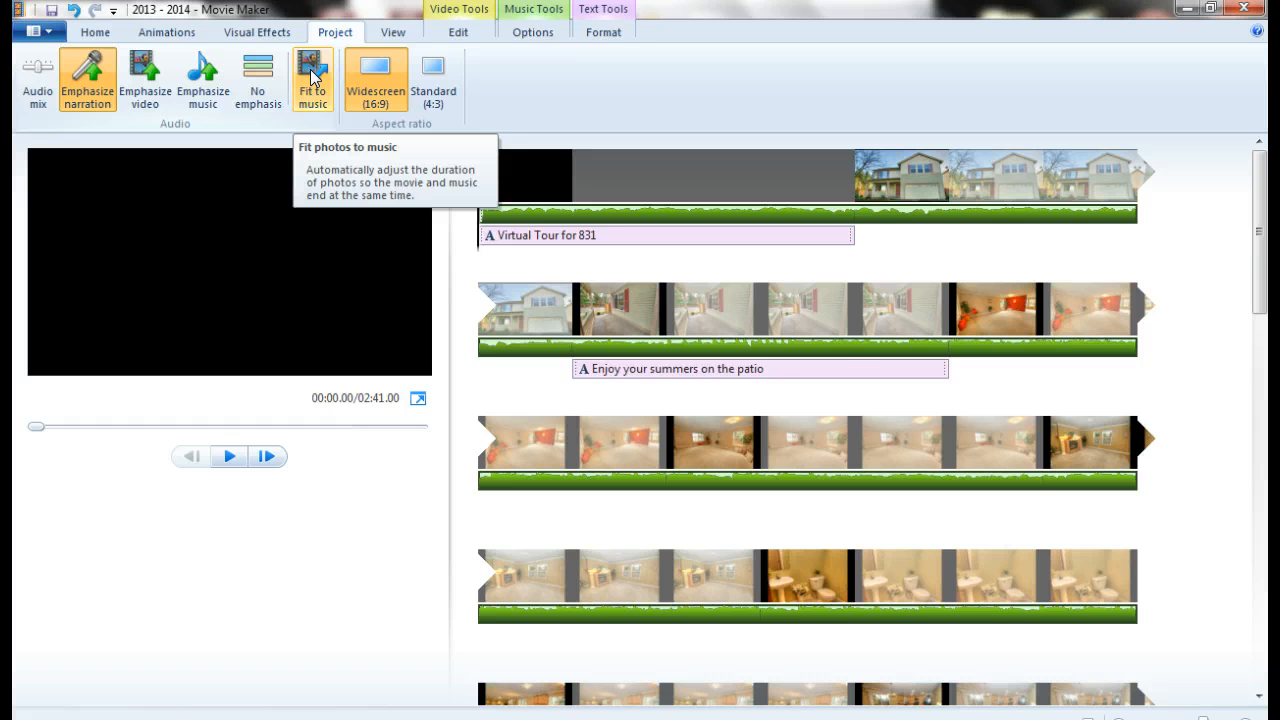
pyautogui.click(313, 76)
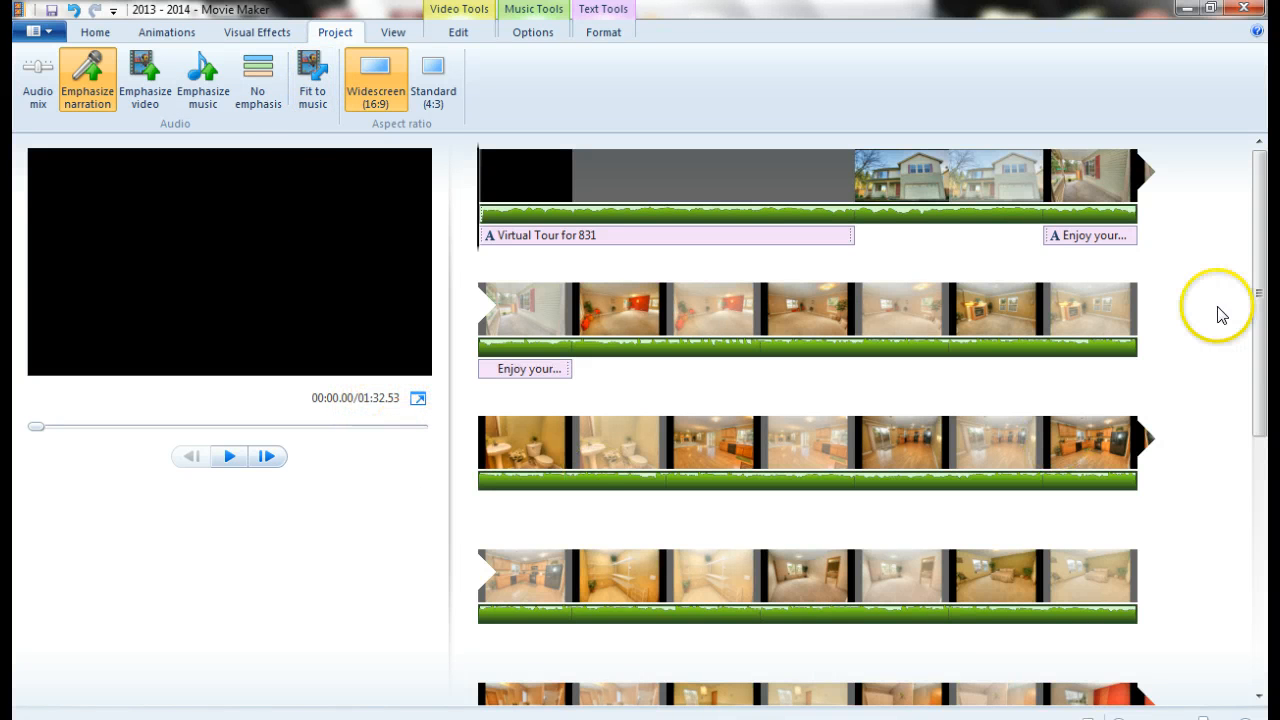
pyautogui.moveTo(1266, 266); pyautogui.dragTo(1266, 548)
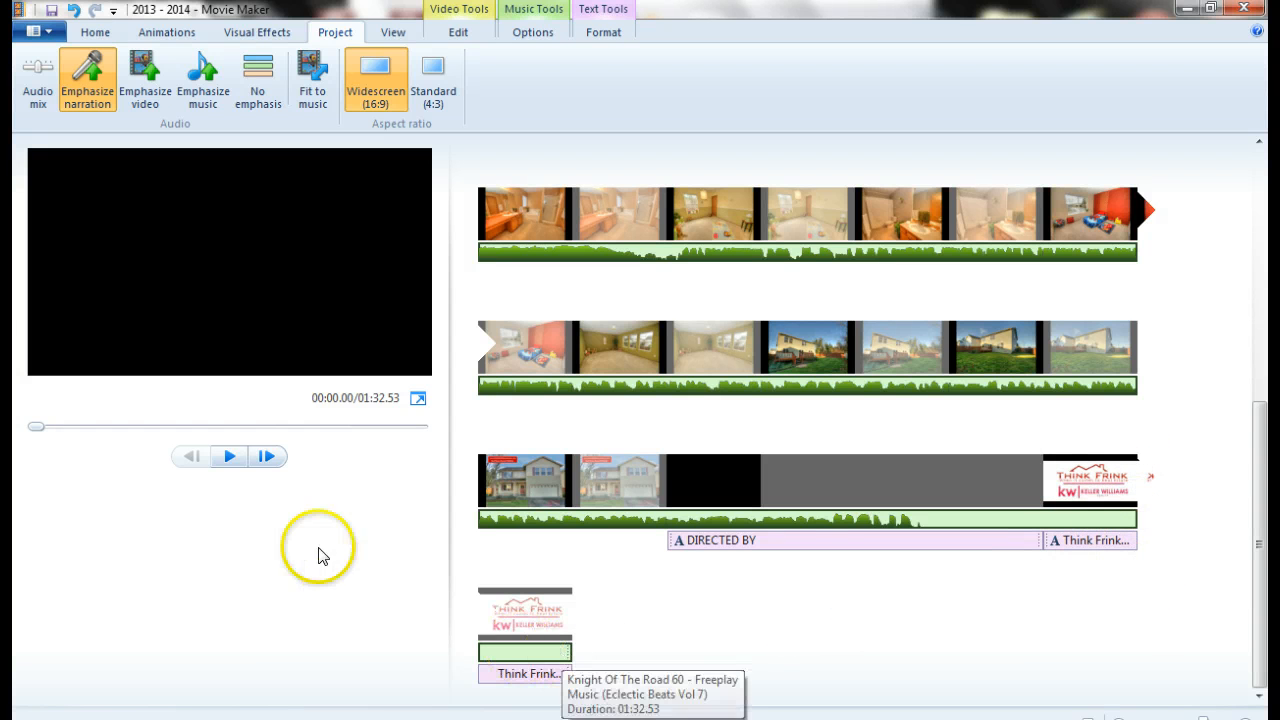
pyautogui.moveTo(1266, 538); pyautogui.dragTo(1264, 222)
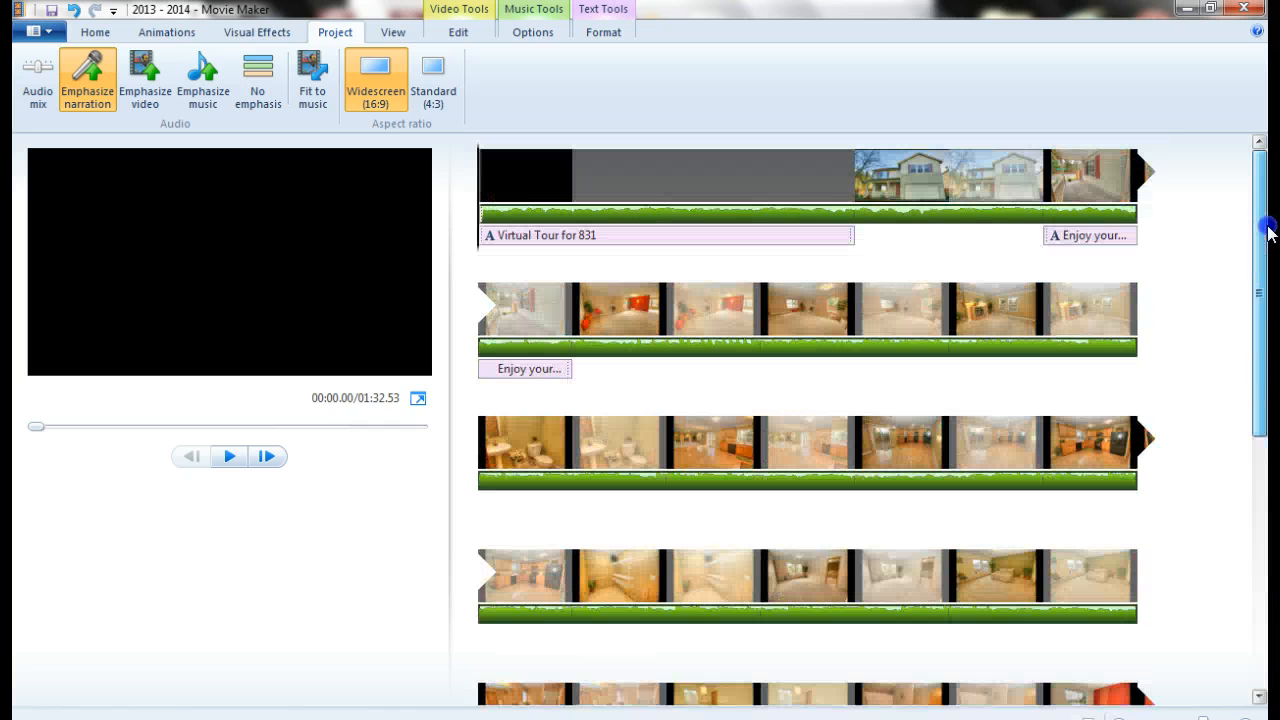
# Preview the slideshow up to the 'Enjoy your summers on the patio' caption, then show recent projects
pyautogui.click(358, 510)
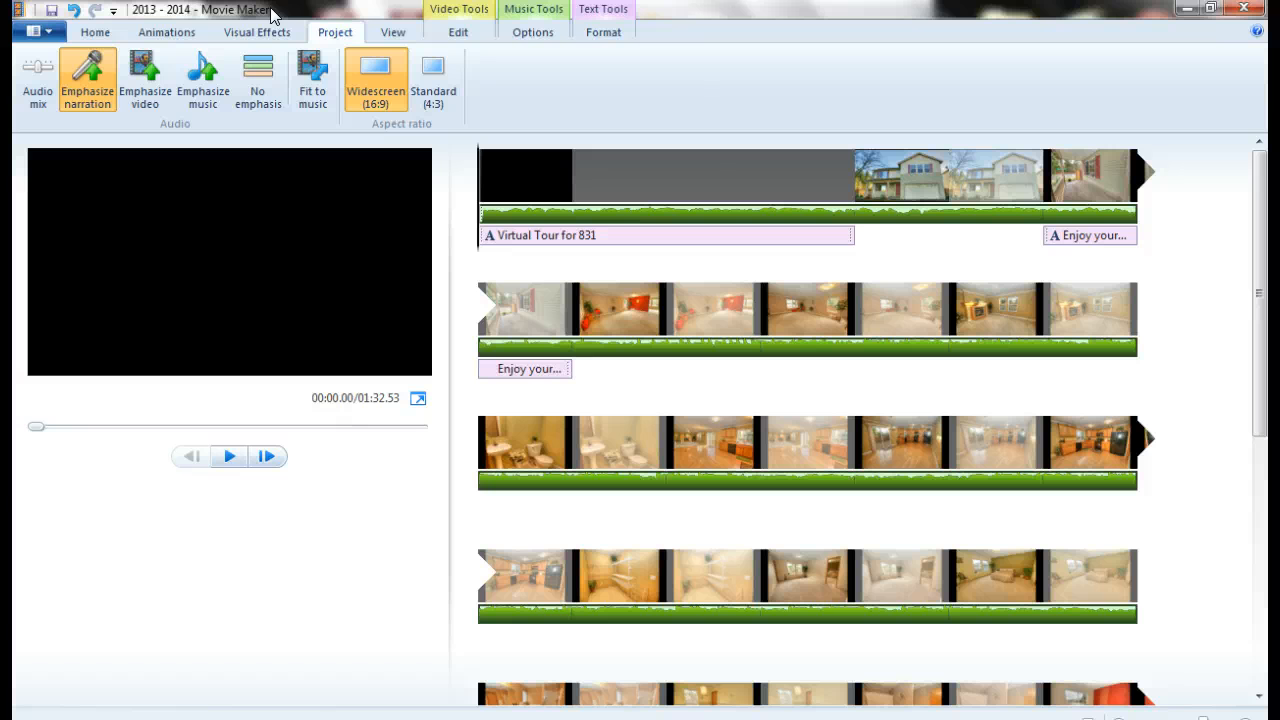
pyautogui.click(231, 462)
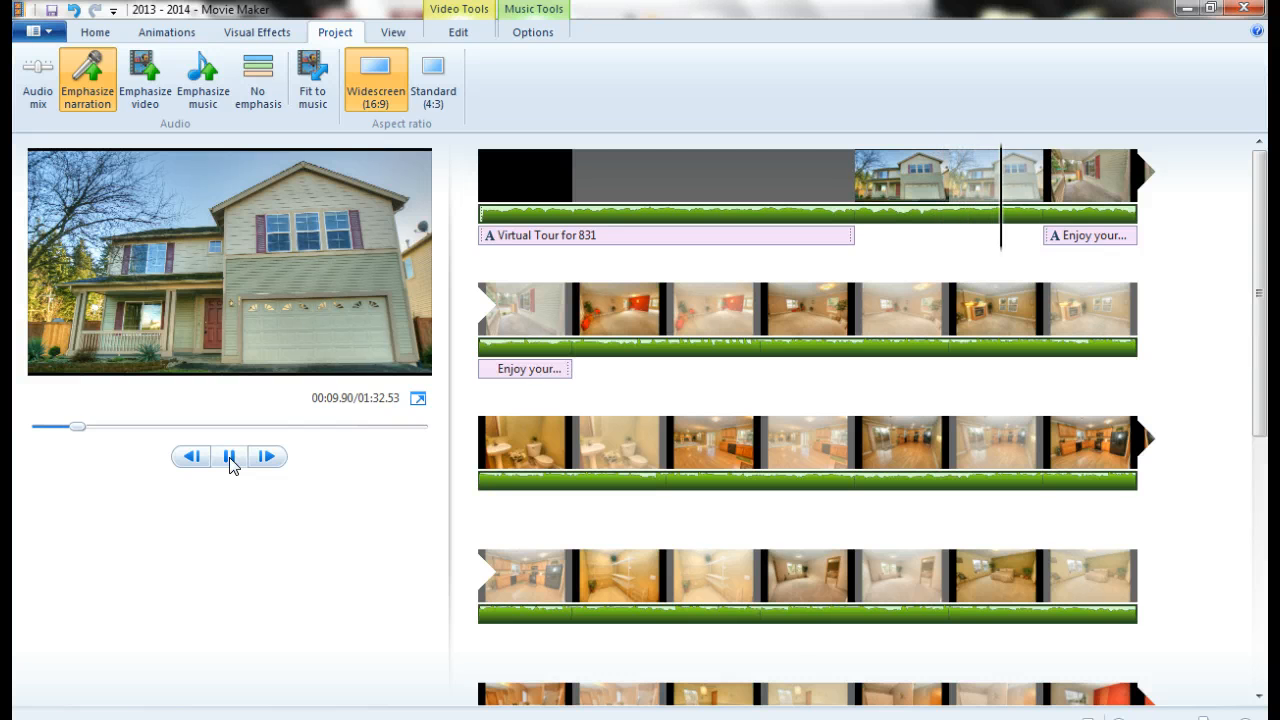
pyautogui.click(229, 457)
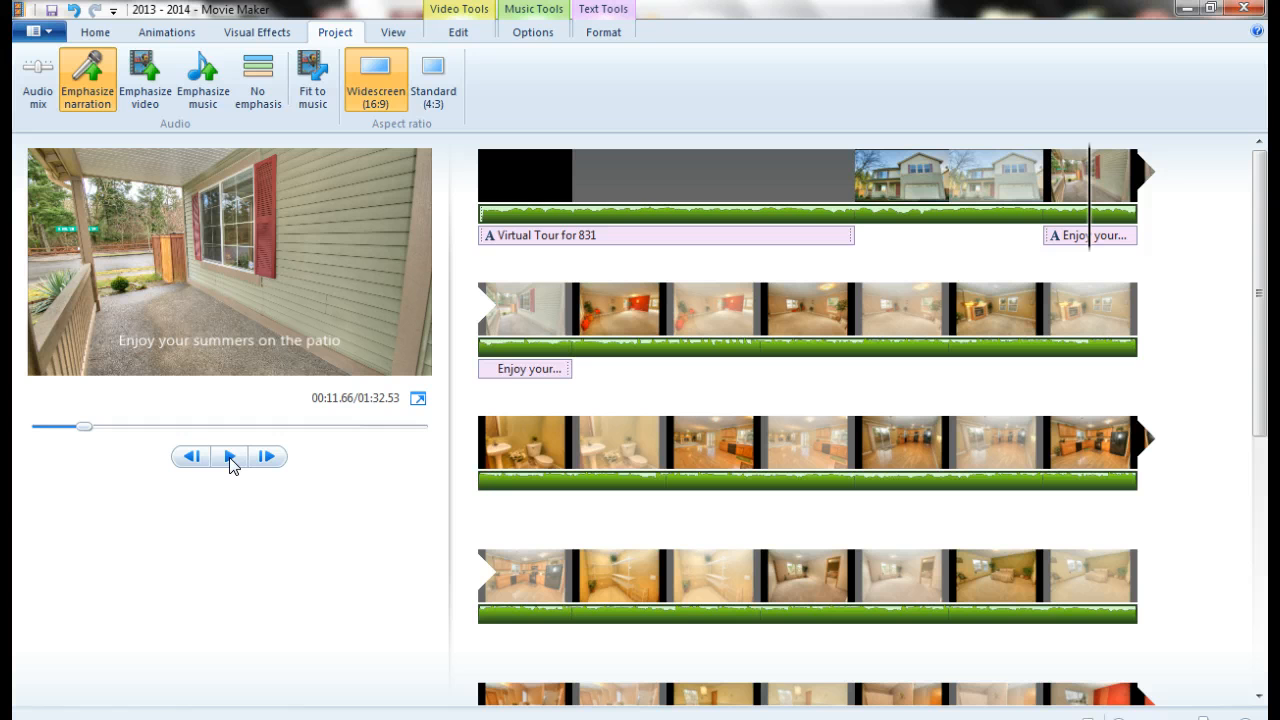
pyautogui.click(35, 31)
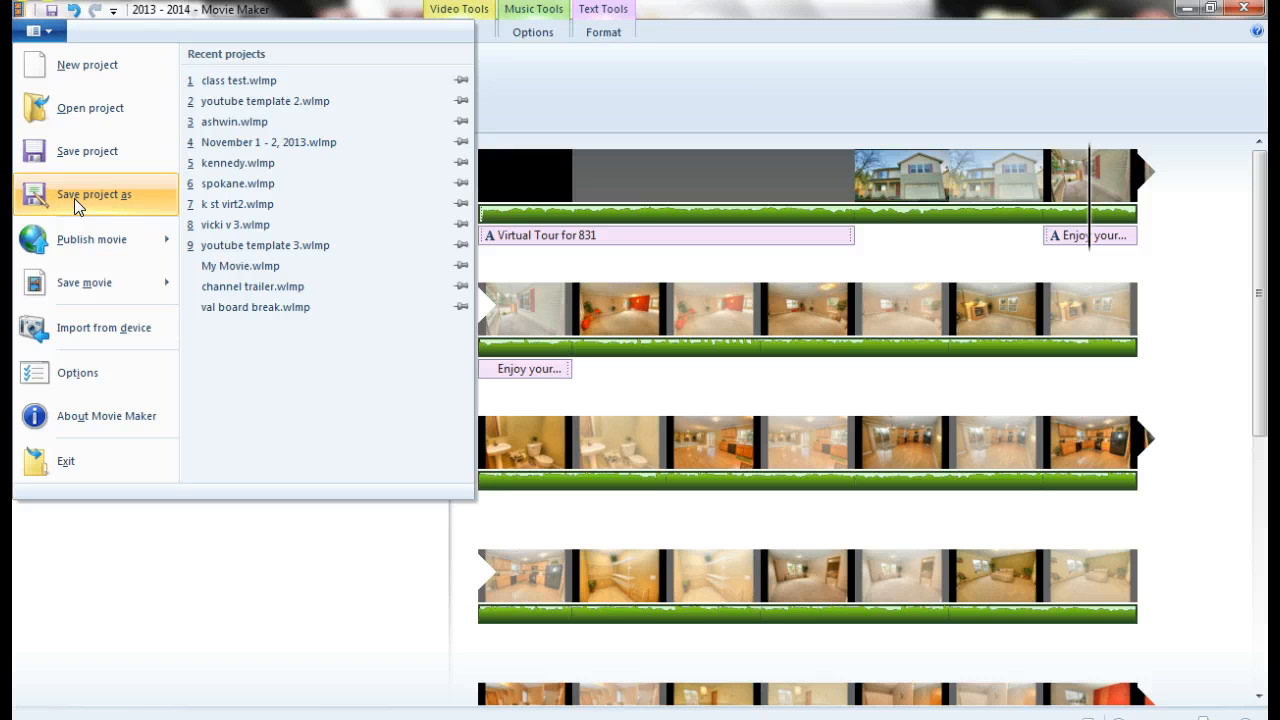
# Save the current project as 2013 - 2014.wlmp and open class test.wlmp
pyautogui.click(257, 82)
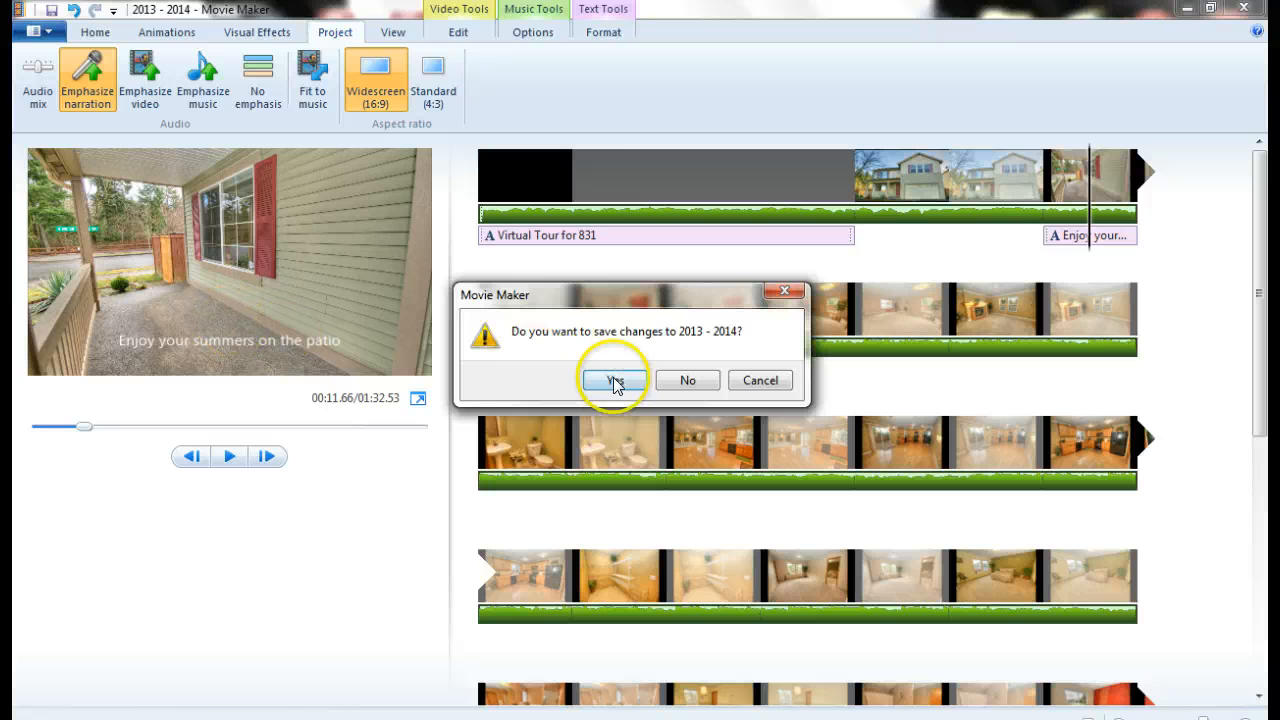
pyautogui.click(615, 381)
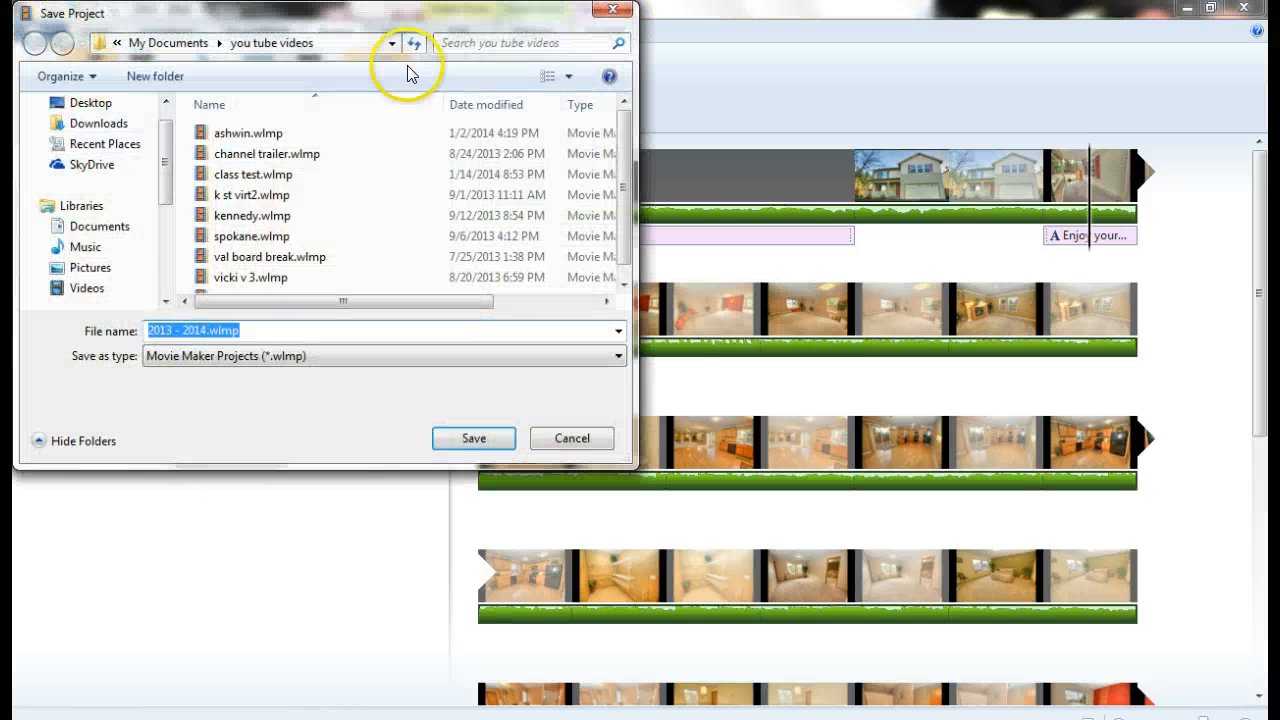
pyautogui.click(470, 437)
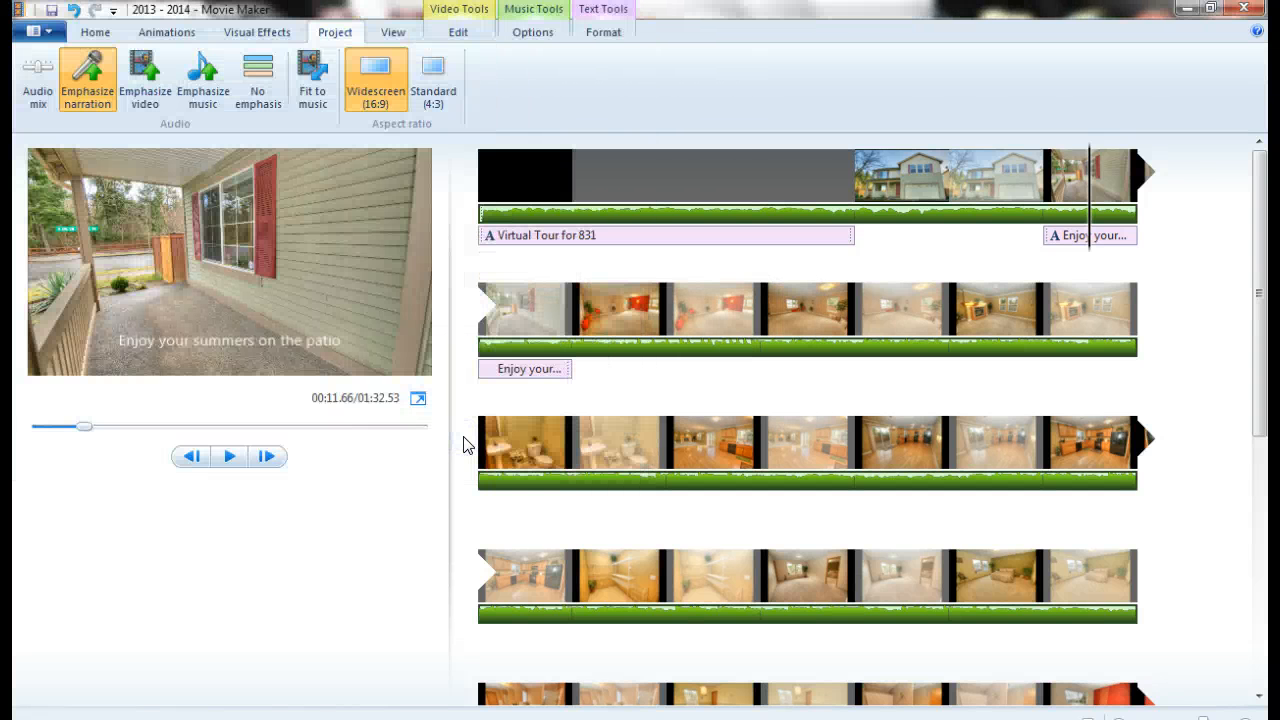
# Start saving the movie with YouTube settings, then cancel the export
pyautogui.click(44, 31)
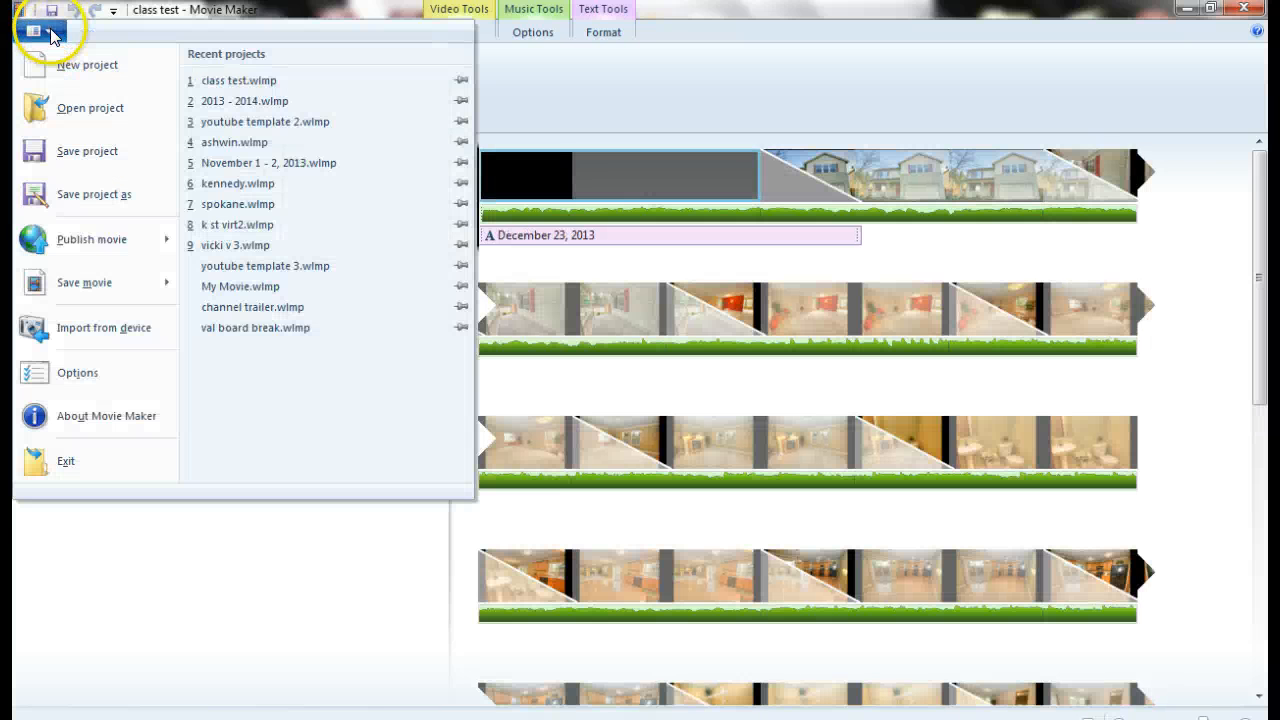
pyautogui.moveTo(87, 288)
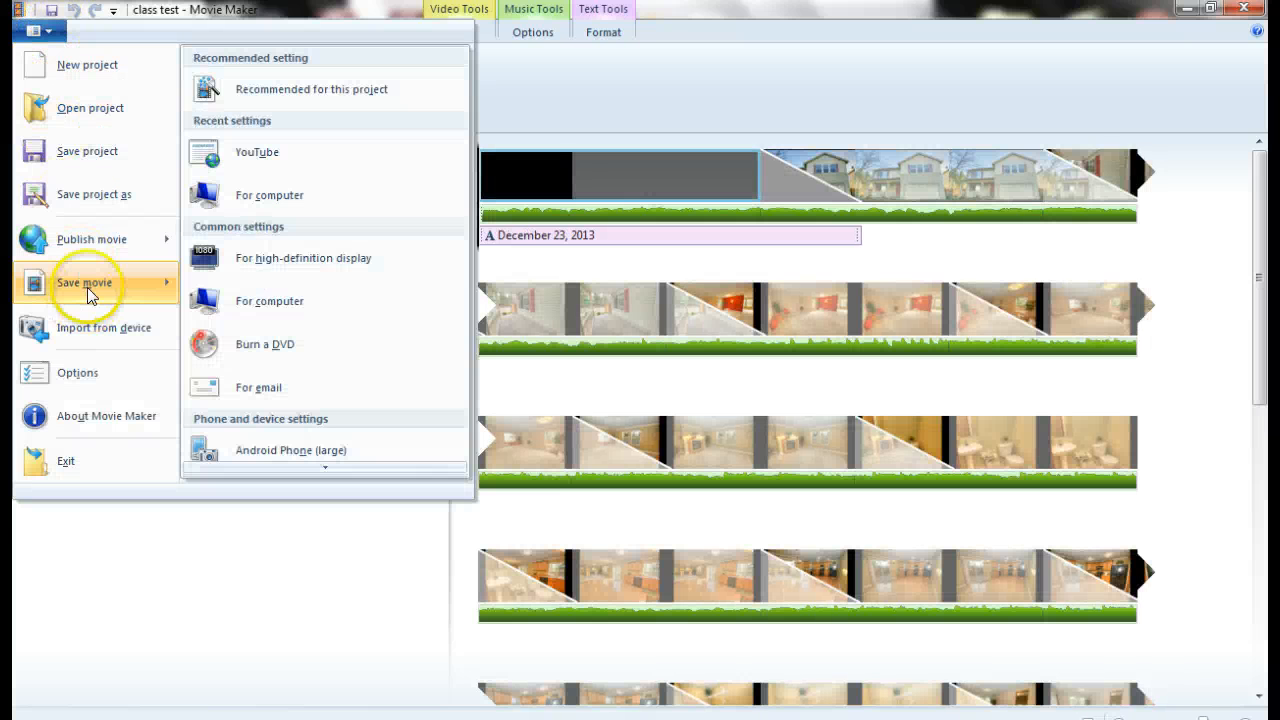
pyautogui.click(274, 155)
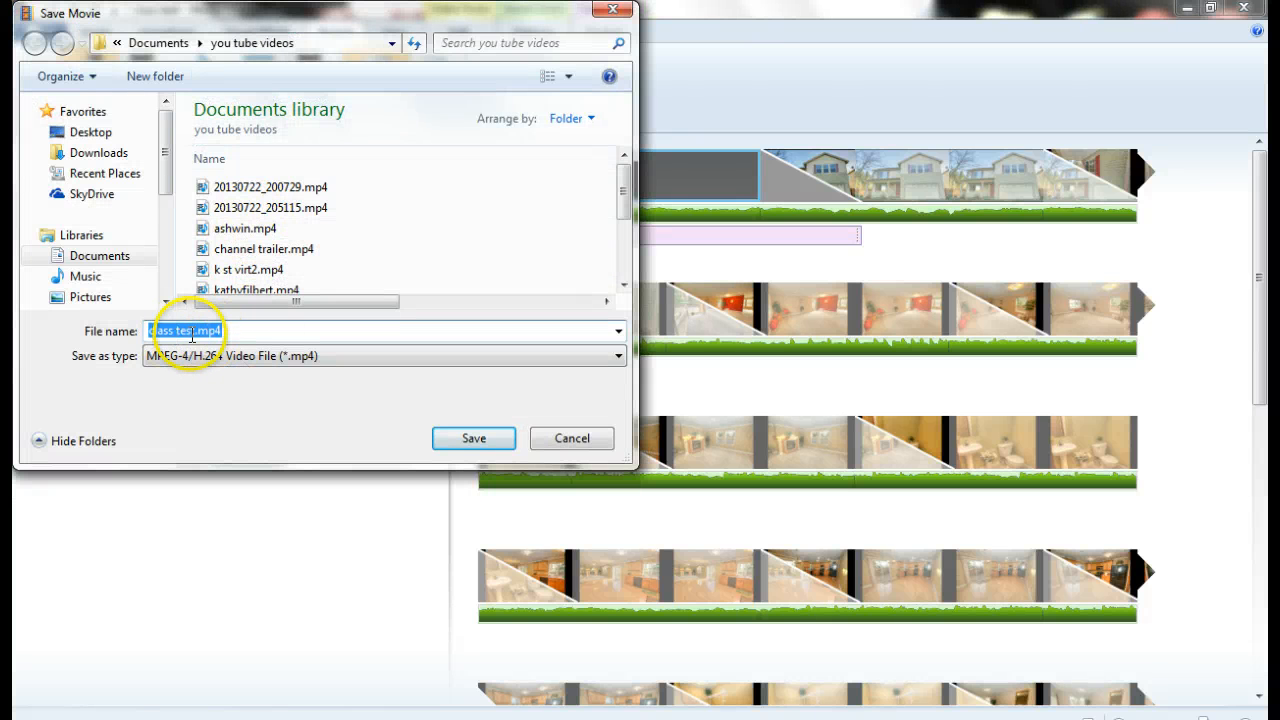
pyautogui.click(556, 440)
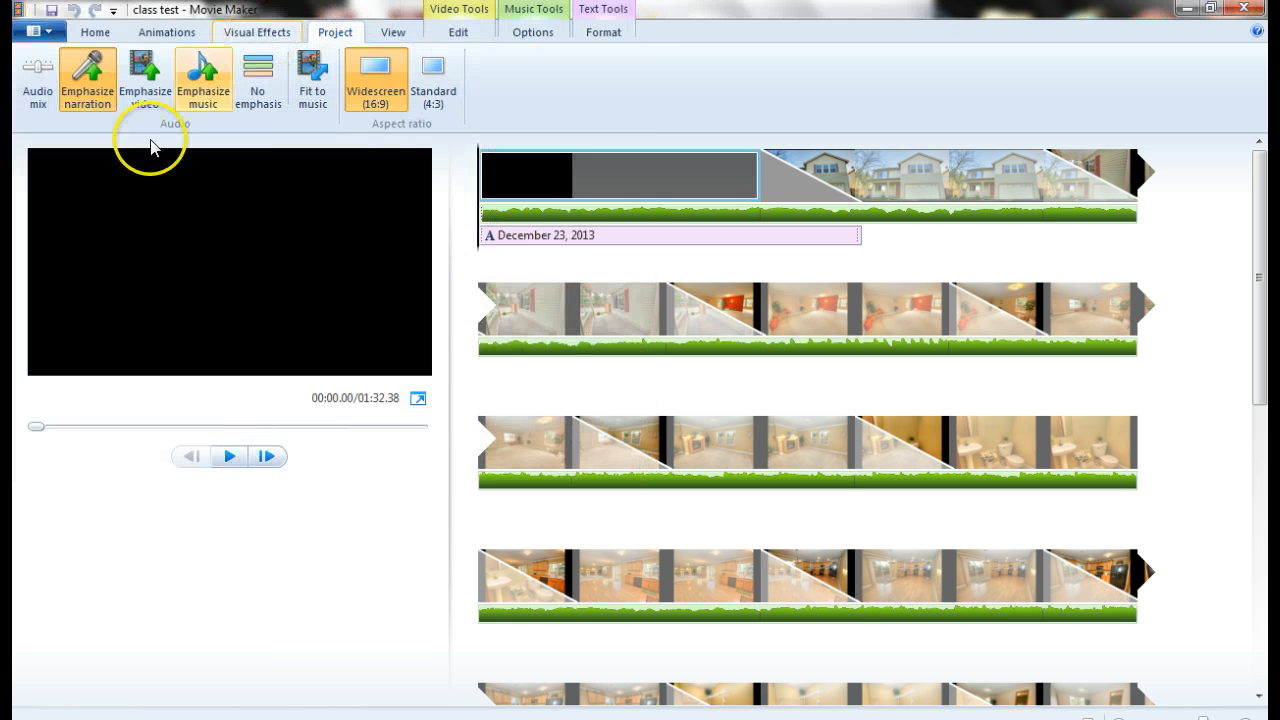
# Minimize Movie Maker and go to YouTube through Chrome's Google apps launcher
pyautogui.click(1184, 10)
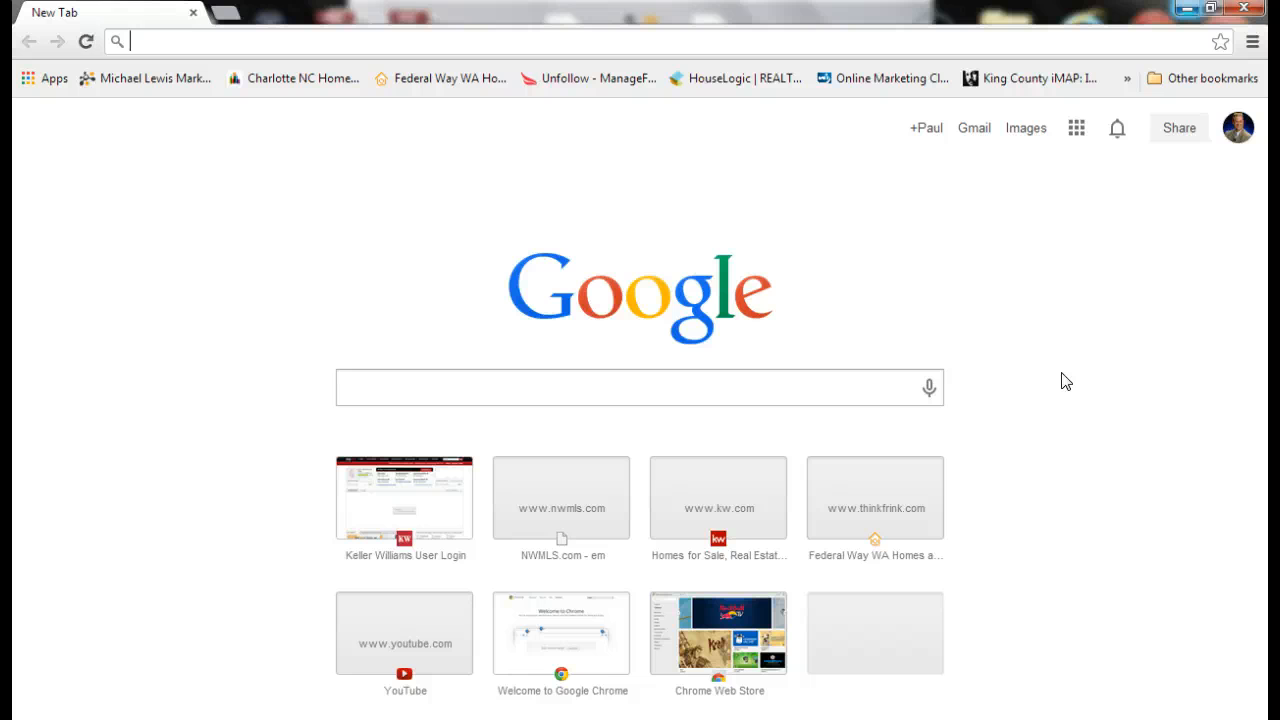
pyautogui.click(1234, 130)
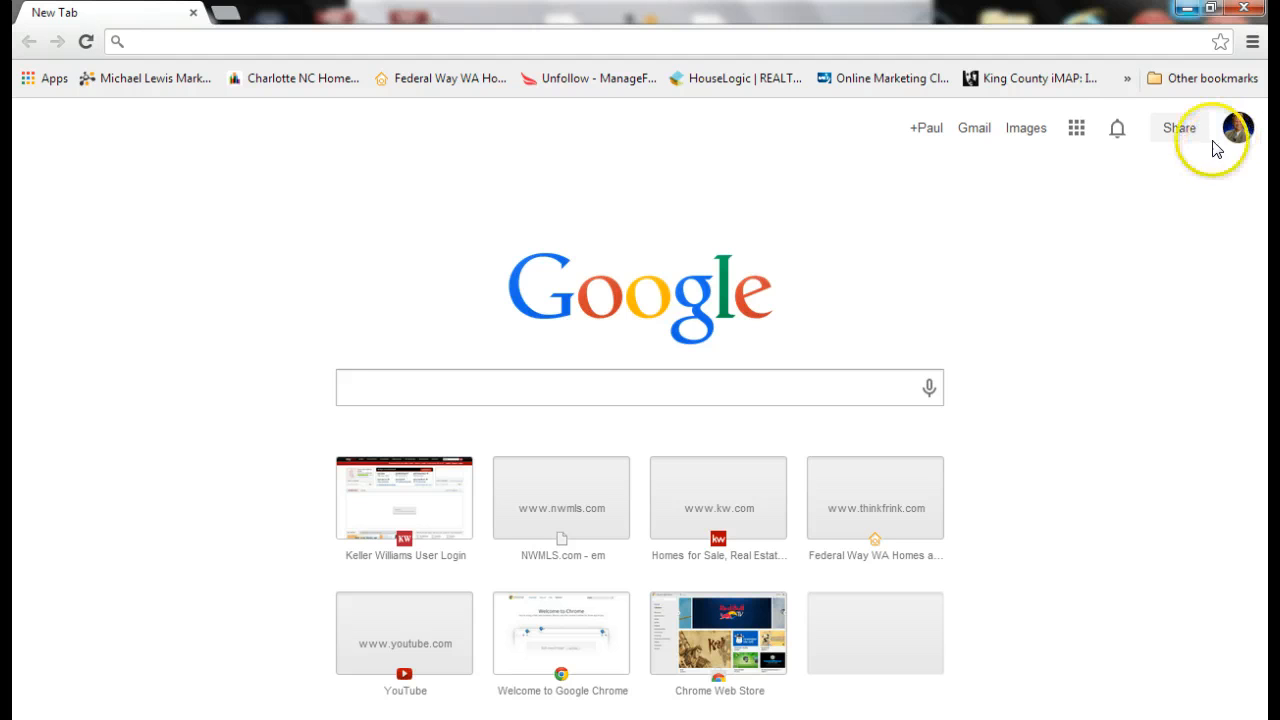
pyautogui.click(1076, 129)
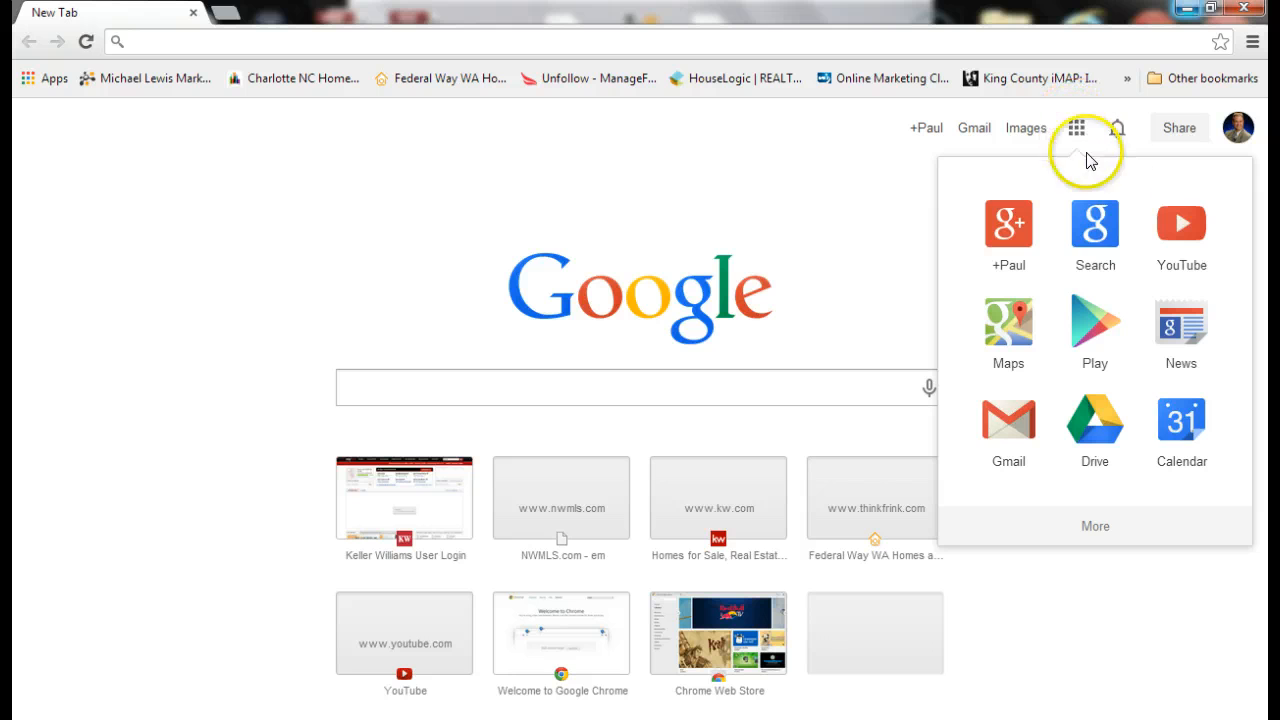
pyautogui.click(1186, 230)
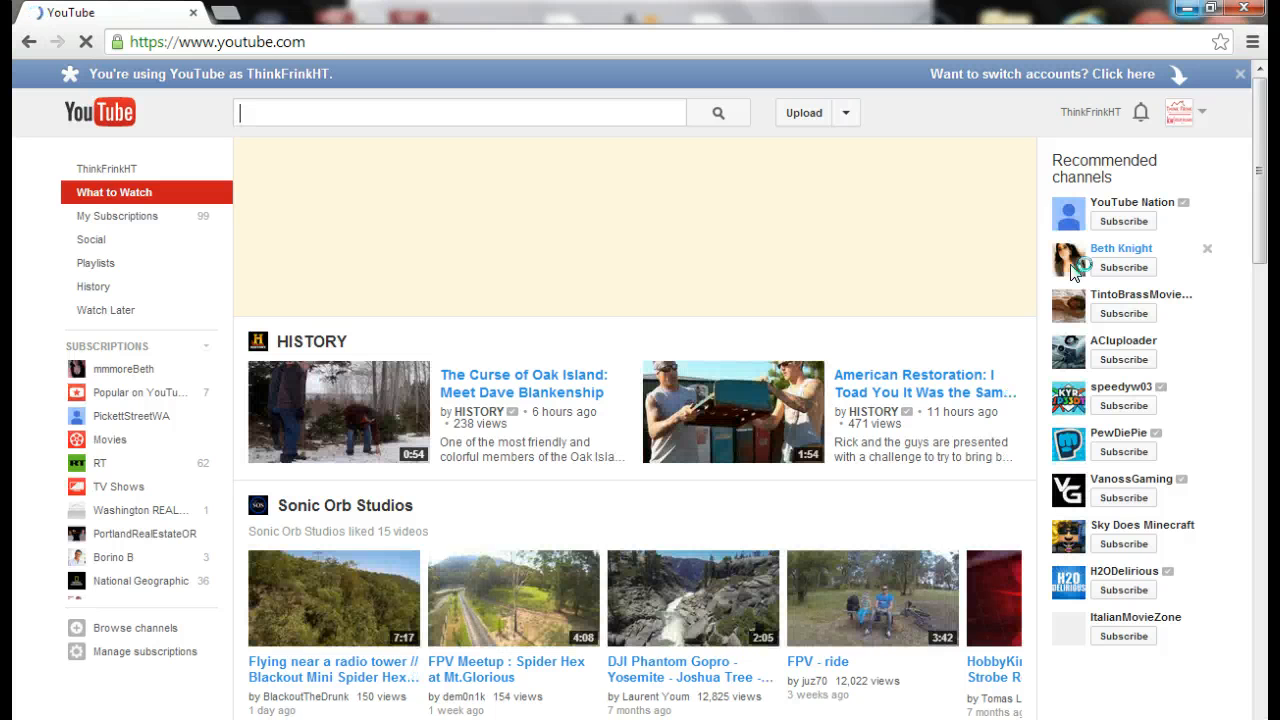
# Open the signed-in account's YouTube channel and bring up the Upload page
pyautogui.click(161, 184)
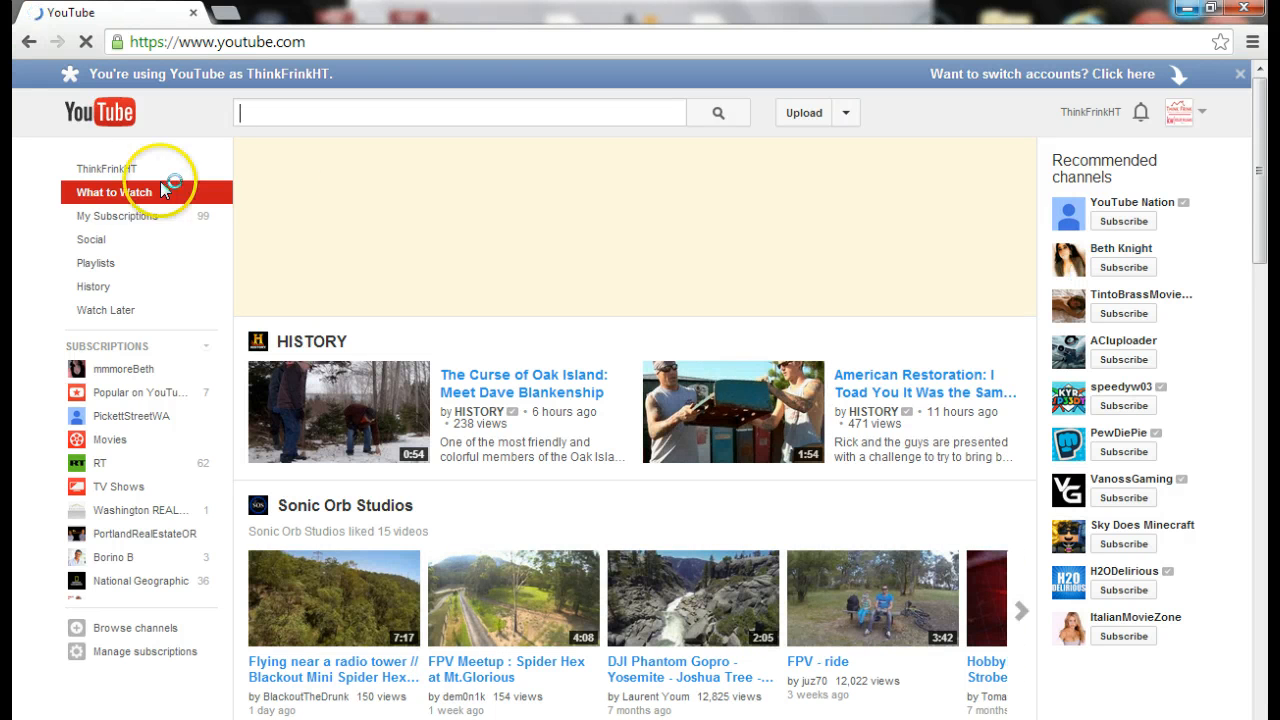
pyautogui.click(109, 172)
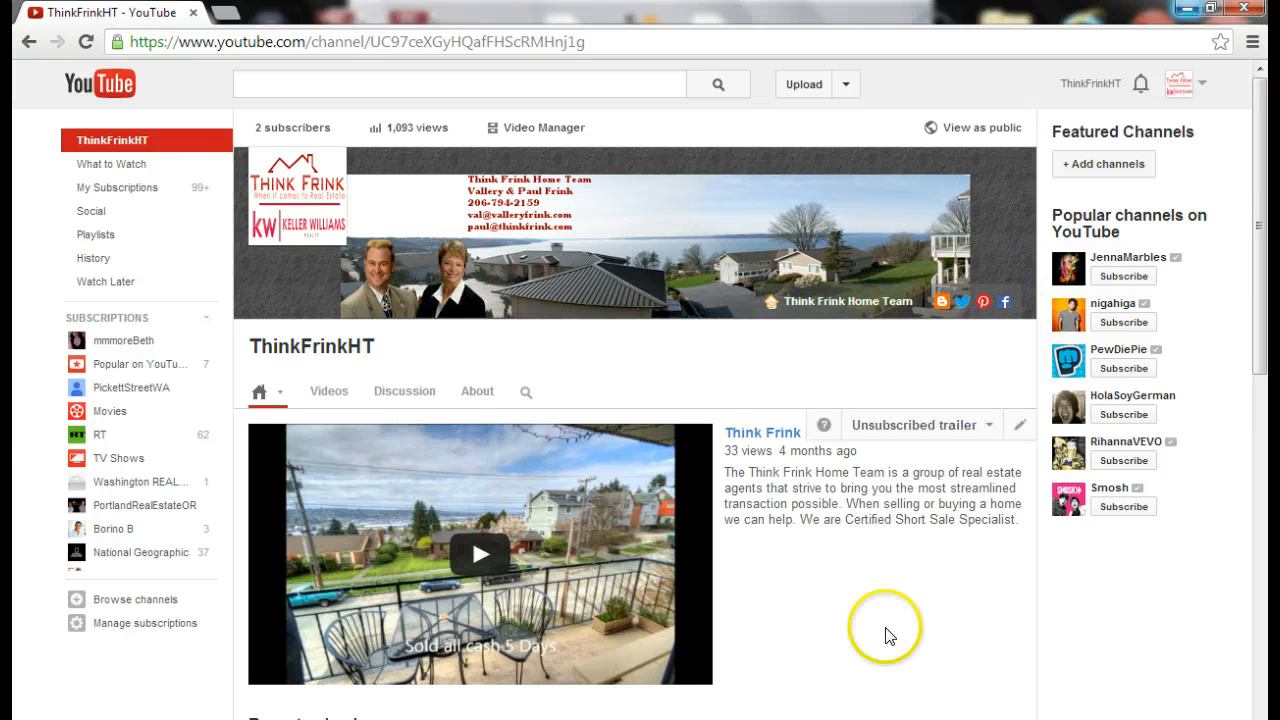
pyautogui.scroll(-2, 890, 625)
pyautogui.scroll(2, 900, 572)
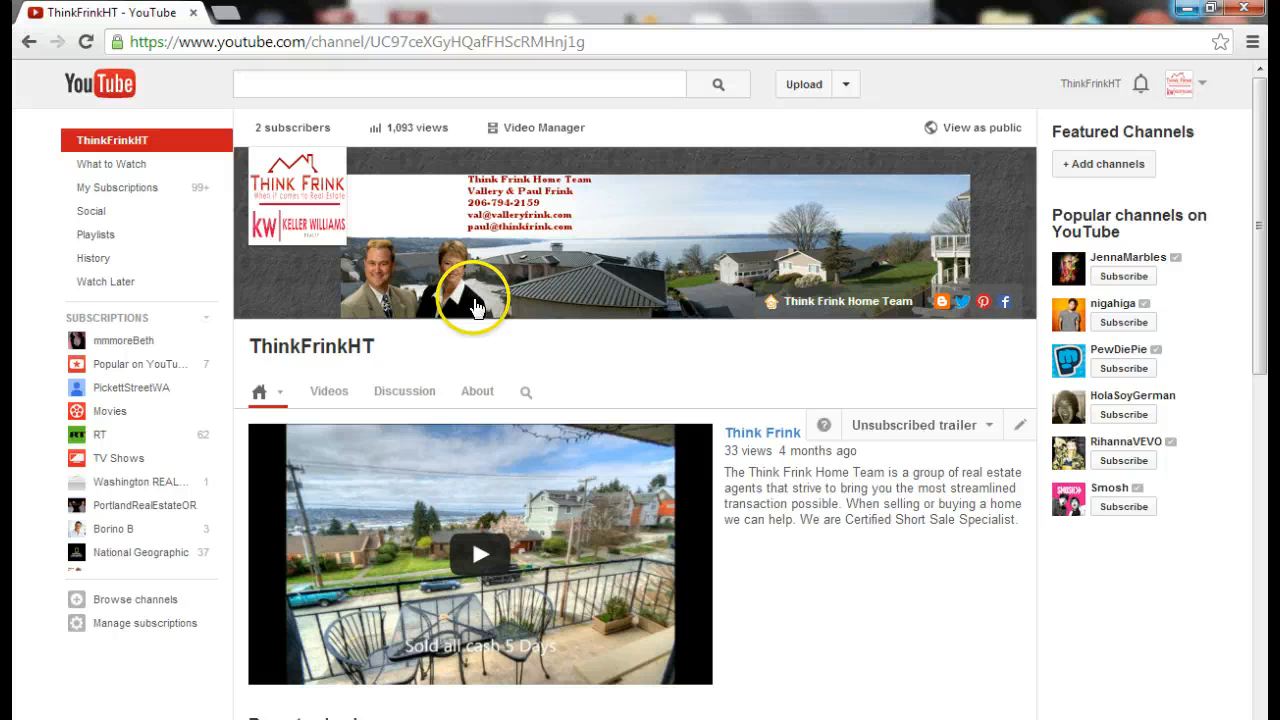
pyautogui.click(802, 88)
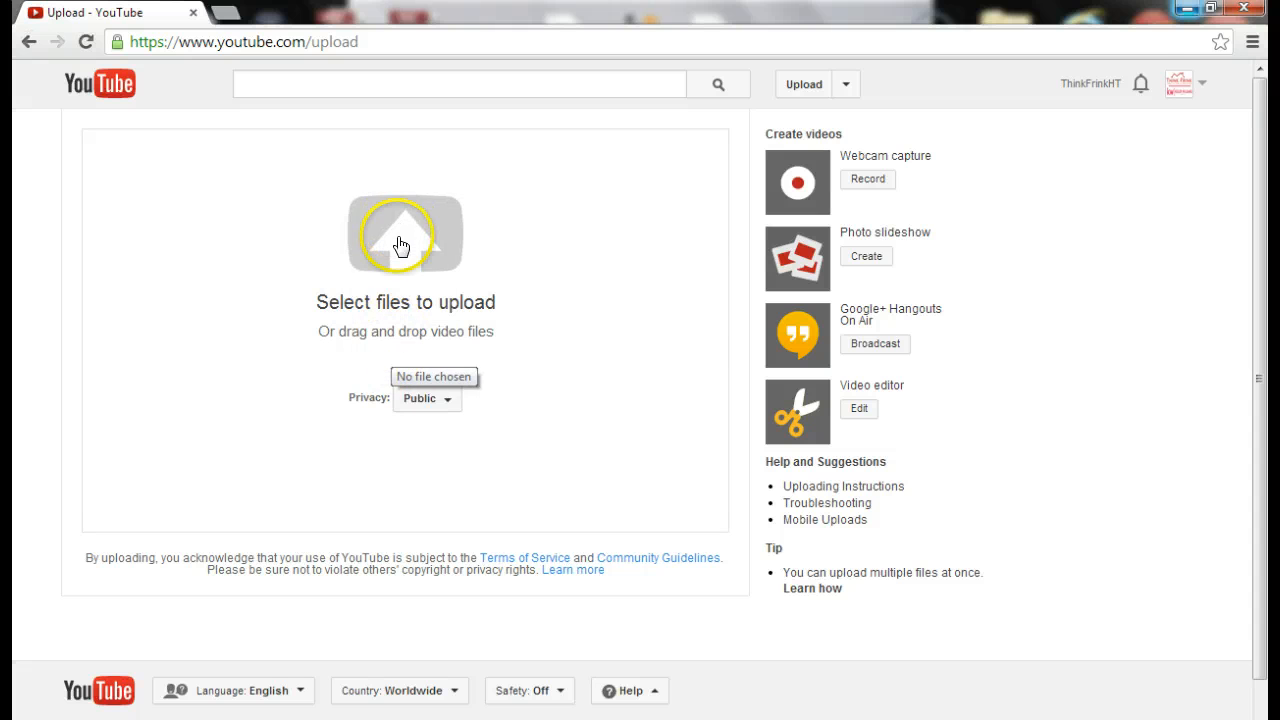
# Upload vivki v.mp4 from the My Documents > you tube videos folder
pyautogui.click(400, 245)
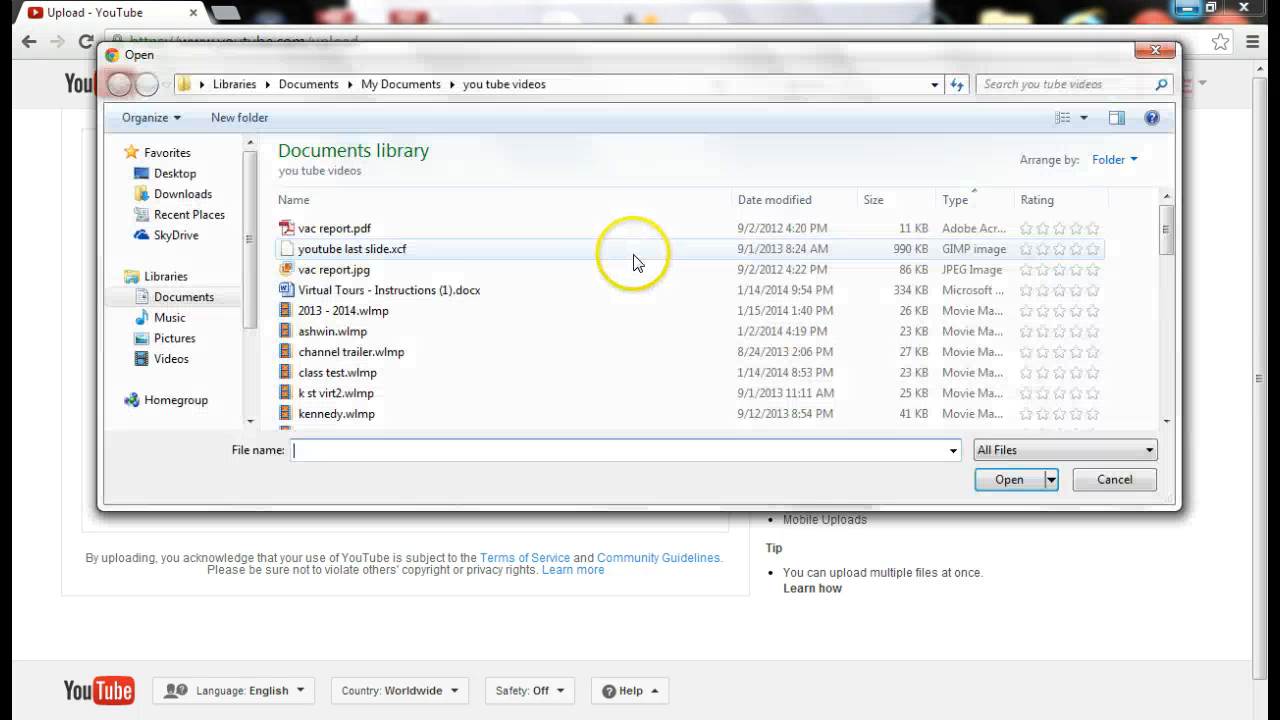
pyautogui.click(377, 87)
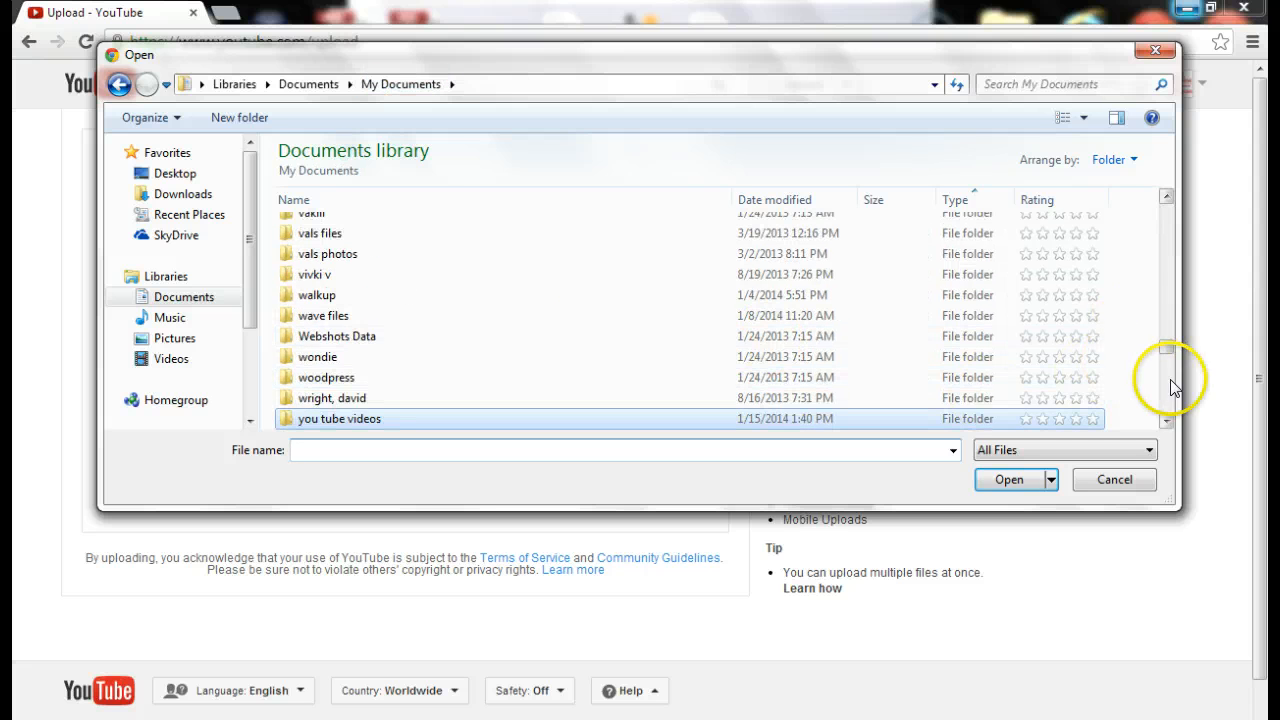
pyautogui.click(1165, 390)
pyautogui.doubleClick(371, 221)
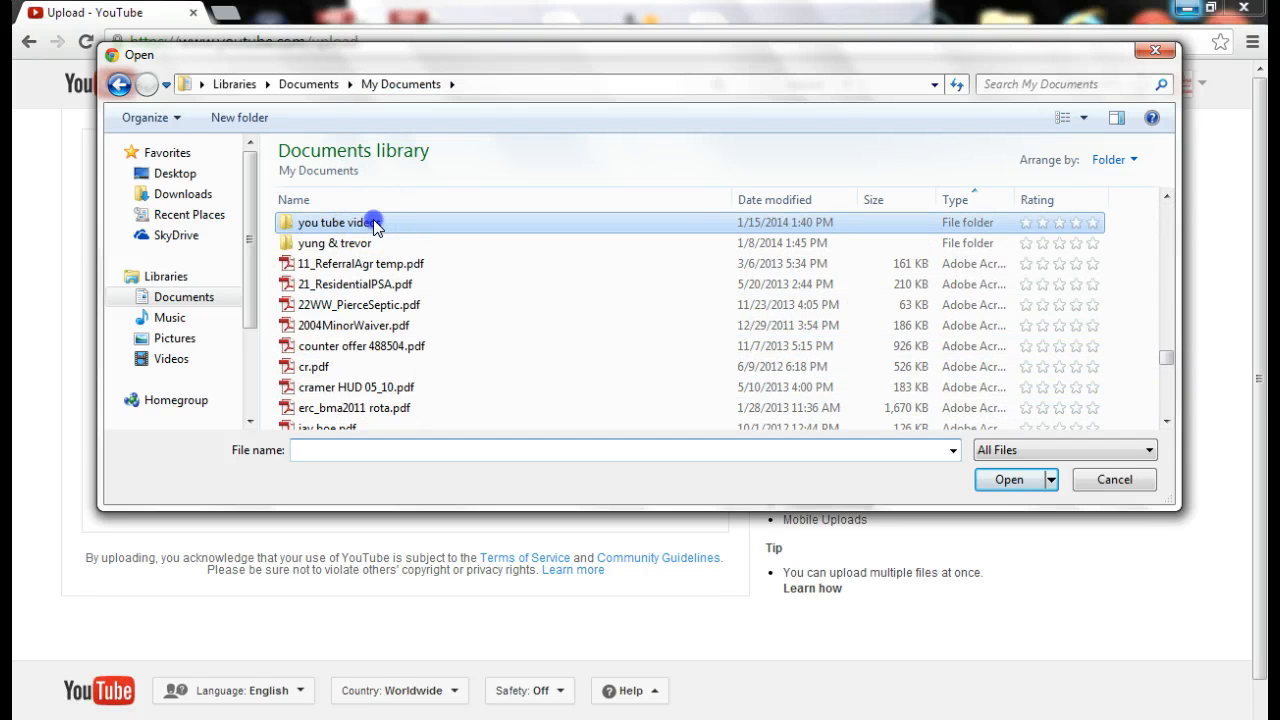
pyautogui.scroll(-12, 375, 300)
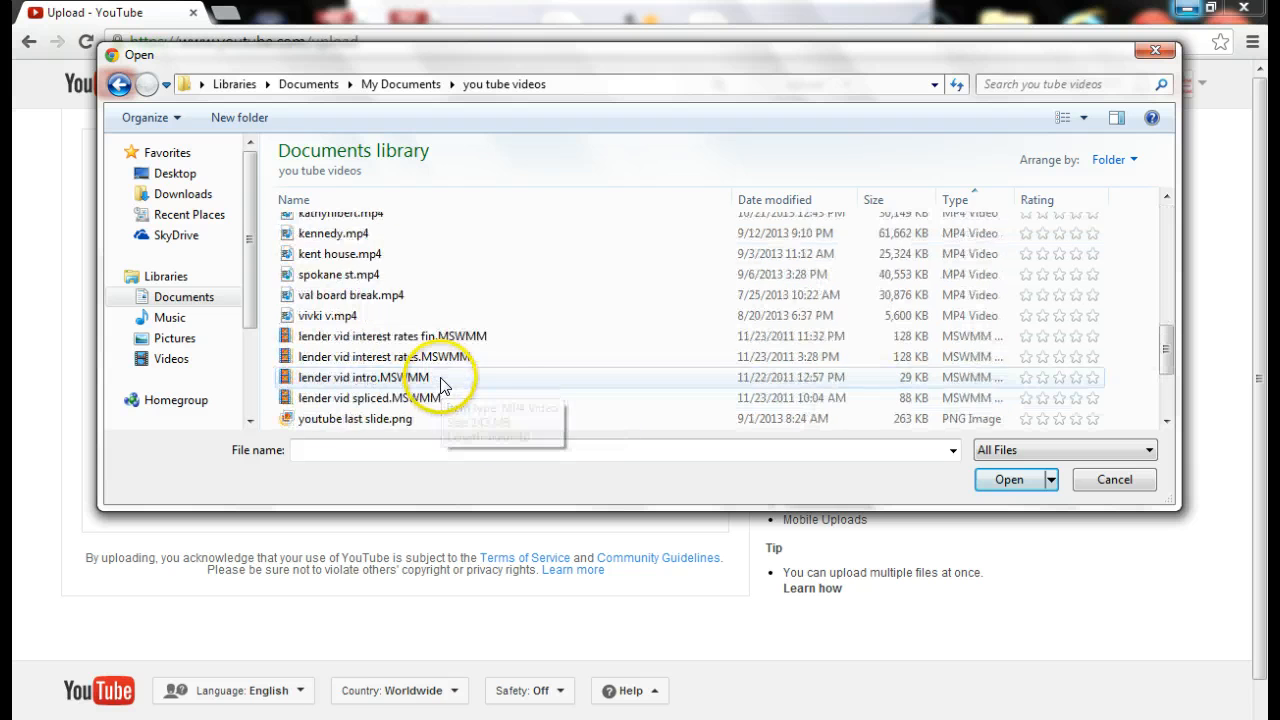
pyautogui.scroll(3, 436, 385)
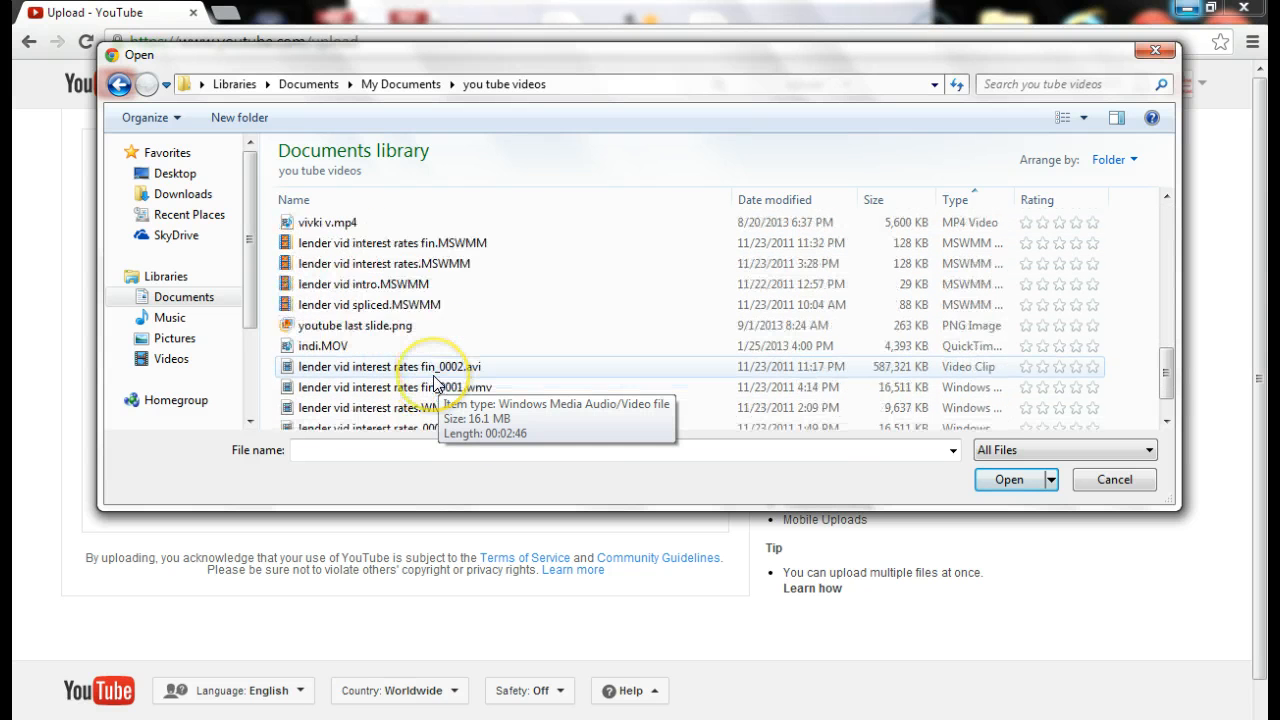
pyautogui.doubleClick(380, 346)
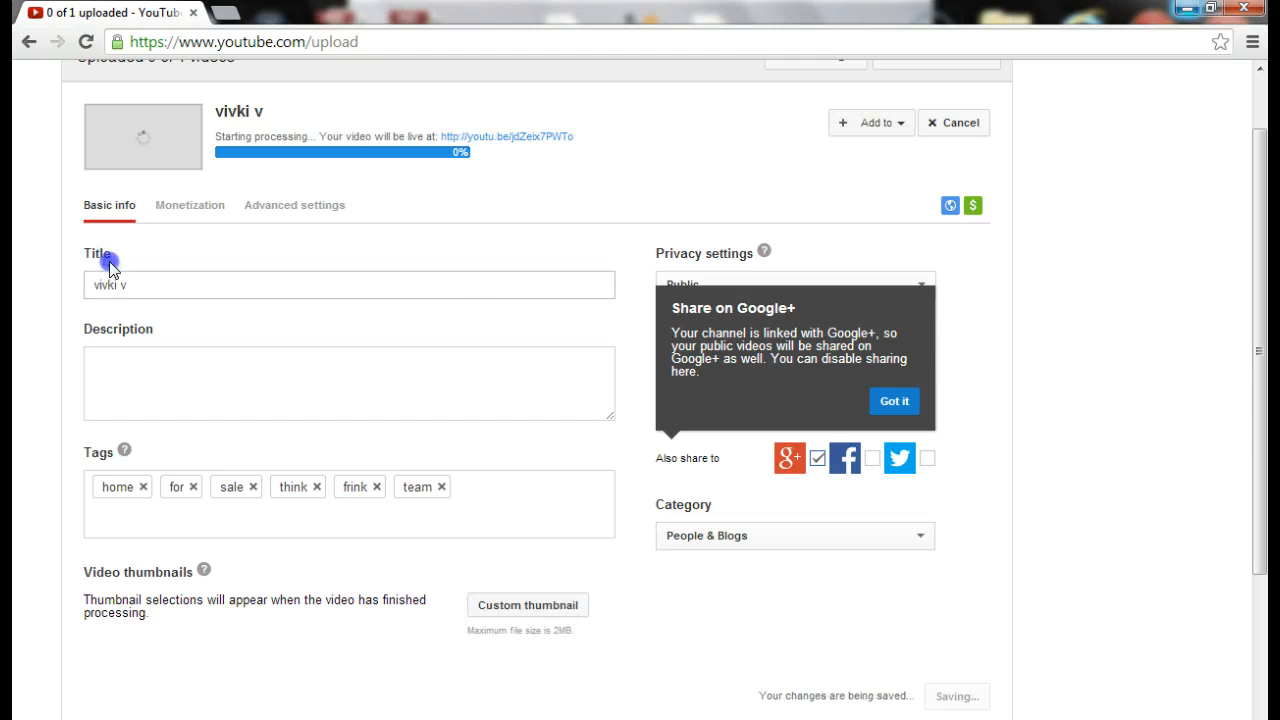
# Go through the description and tags fields, then open the video's monetization settings
pyautogui.click(172, 349)
pyautogui.click(199, 517)
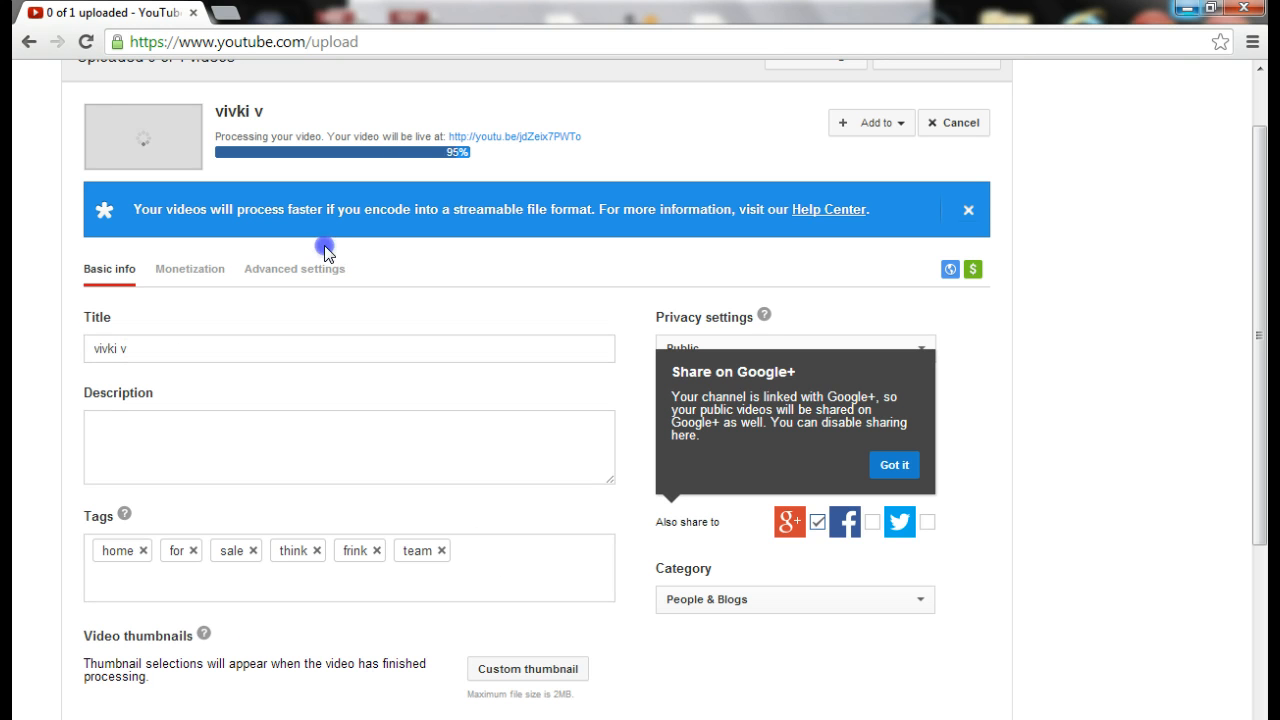
pyautogui.click(190, 270)
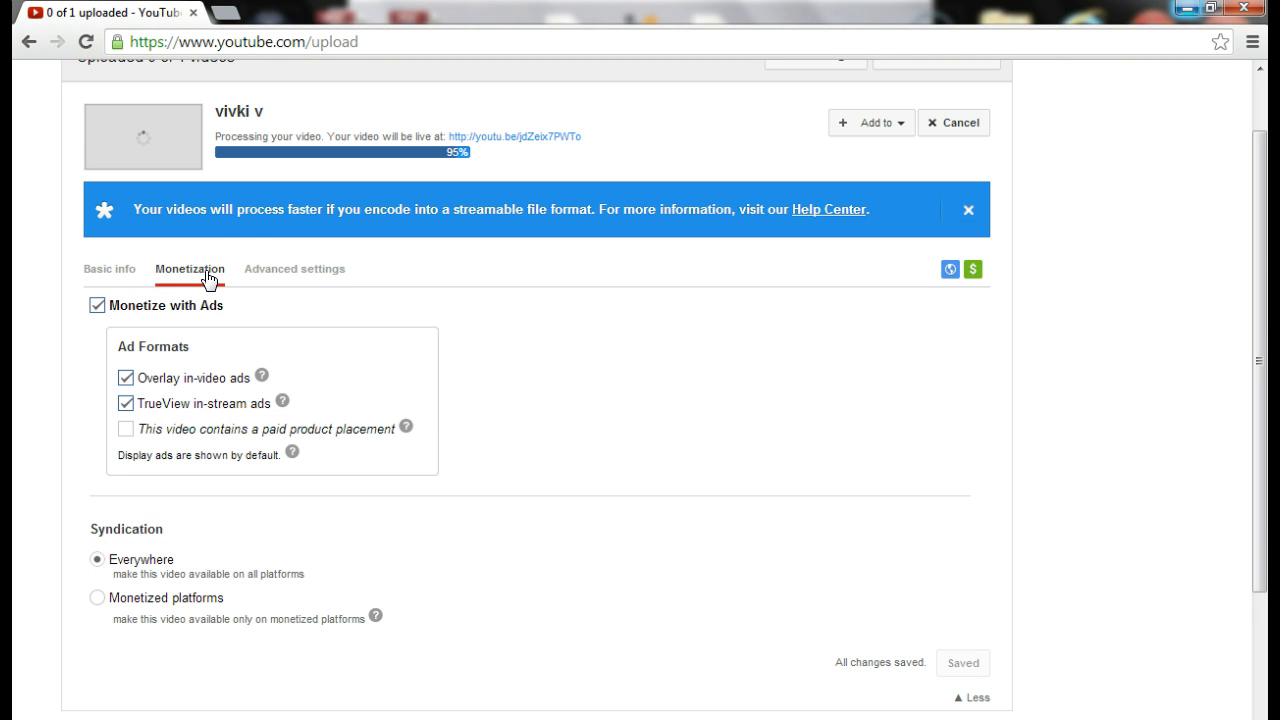
# Show the advanced settings and scroll through the comment, license and distribution options
pyautogui.click(295, 271)
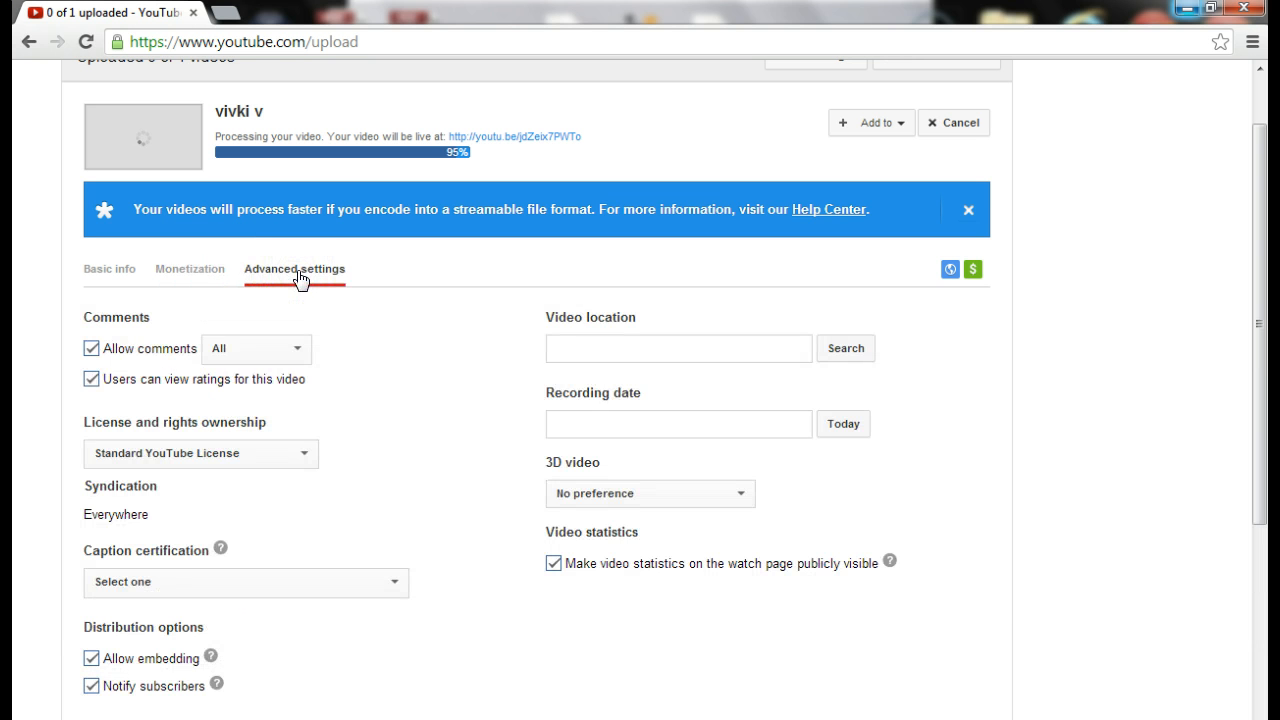
pyautogui.scroll(-1, 486, 457)
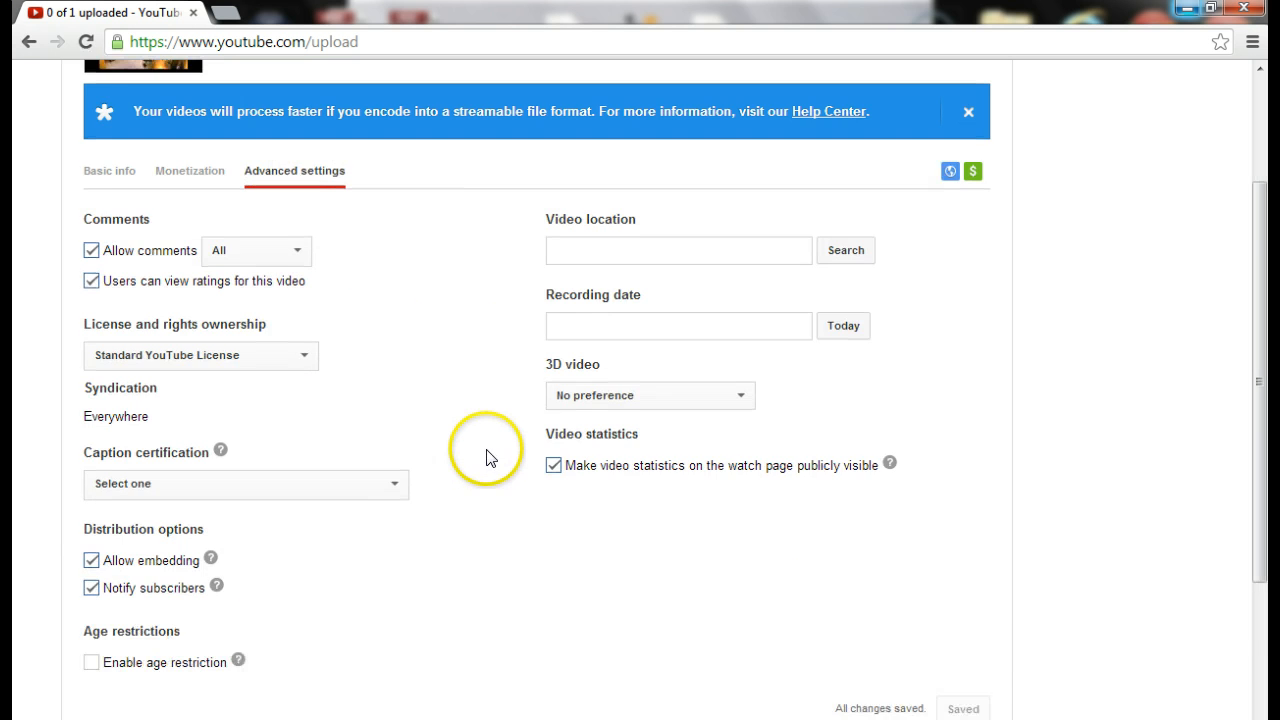
pyautogui.scroll(-1, 486, 452)
pyautogui.scroll(-1, 484, 445)
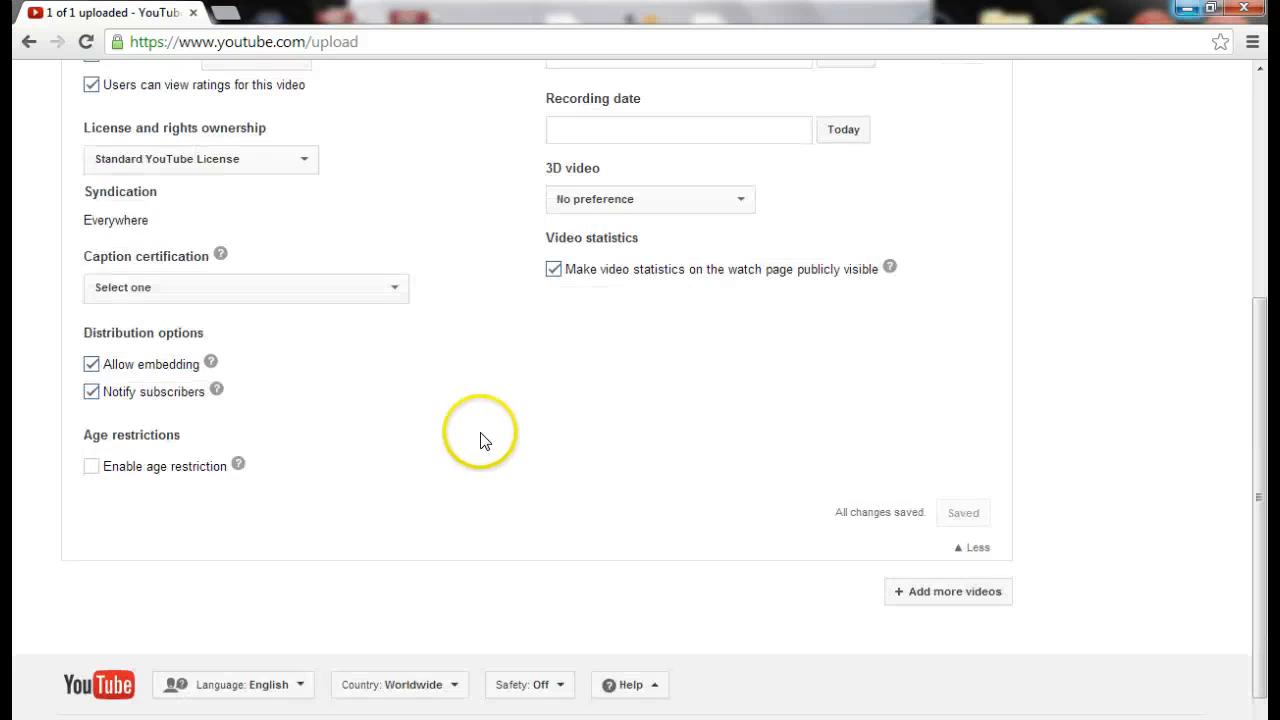
pyautogui.scroll(4, 484, 441)
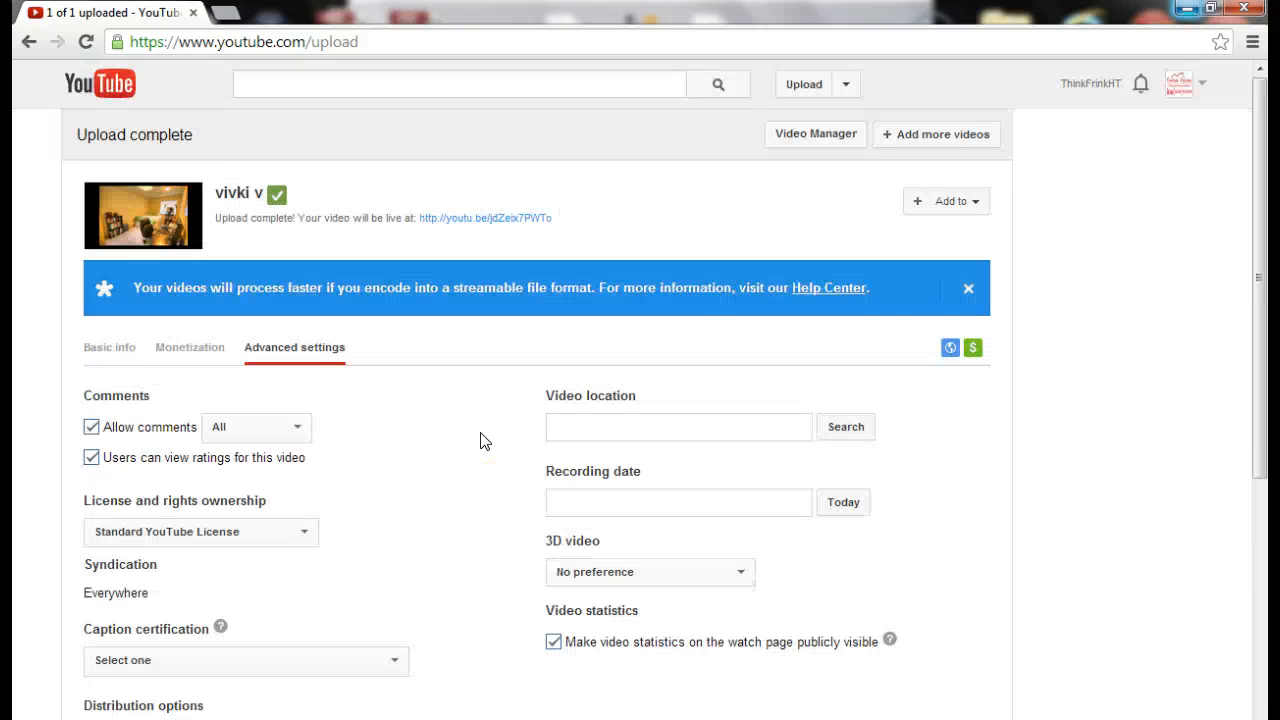
# Dismiss the streamable-format tip, check the video link in Basic info, and open Video Manager
pyautogui.click(968, 288)
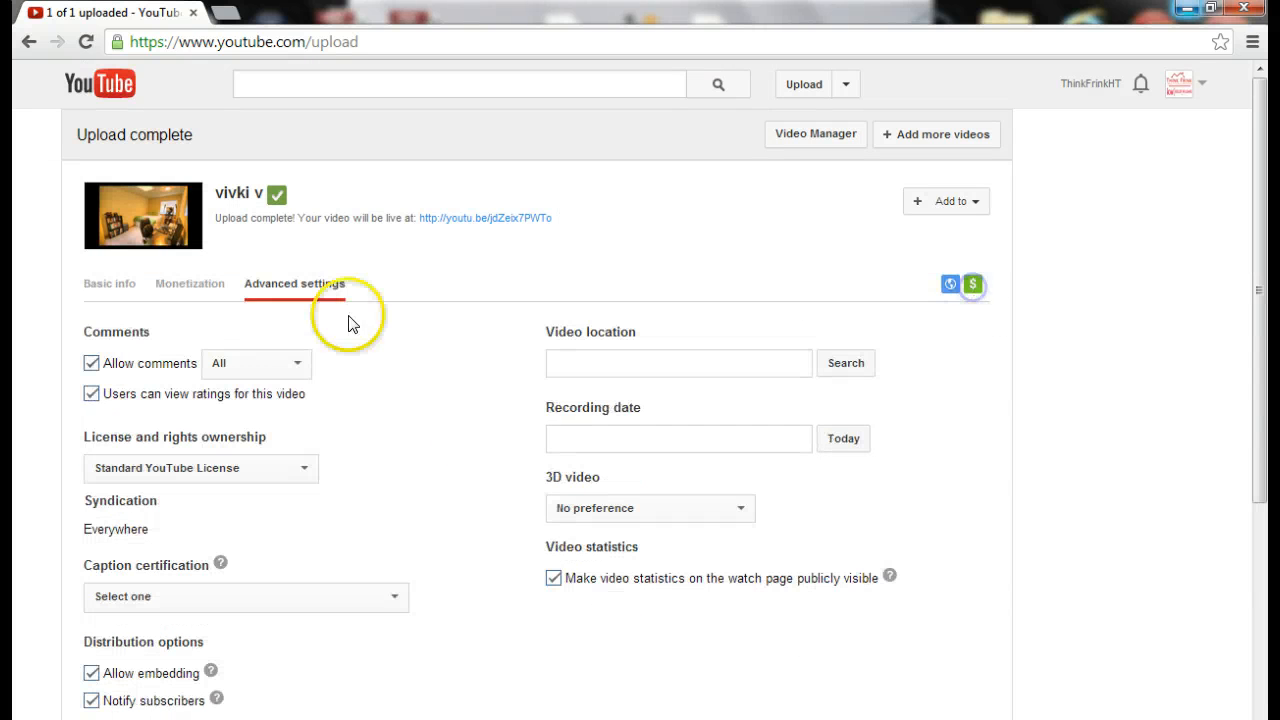
pyautogui.click(106, 290)
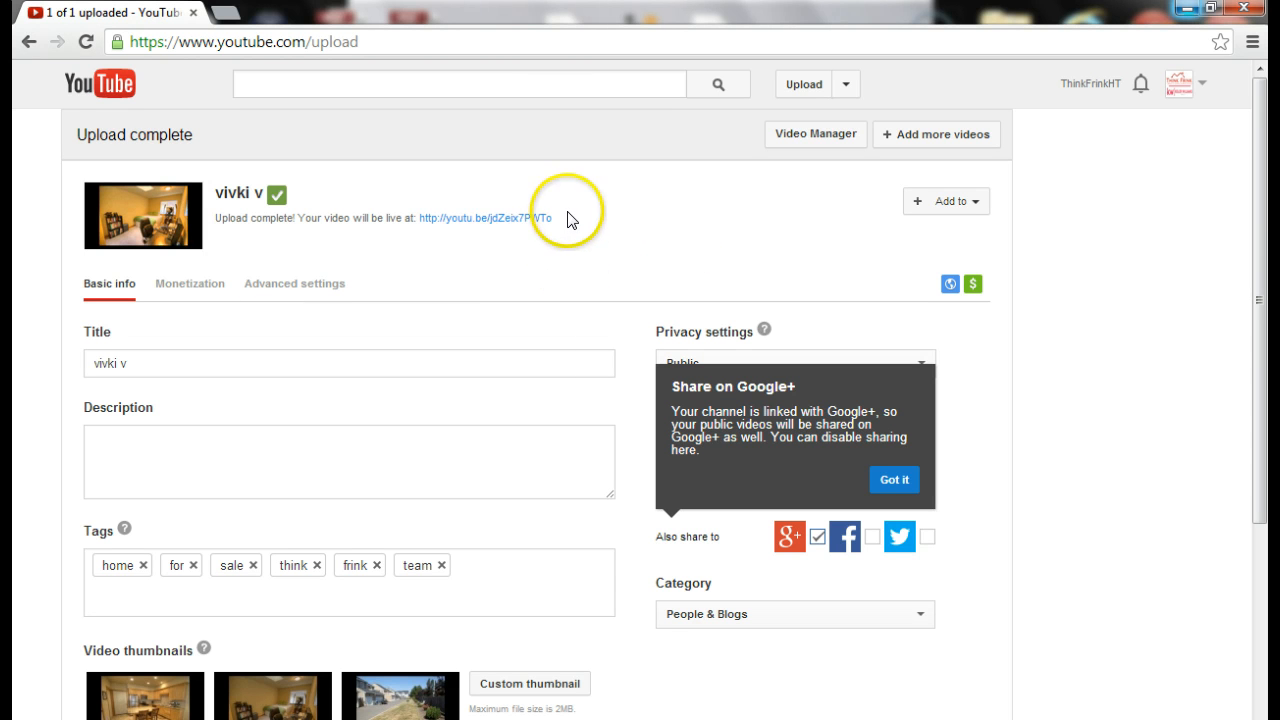
pyautogui.moveTo(567, 219); pyautogui.dragTo(420, 220)
pyautogui.click(652, 231)
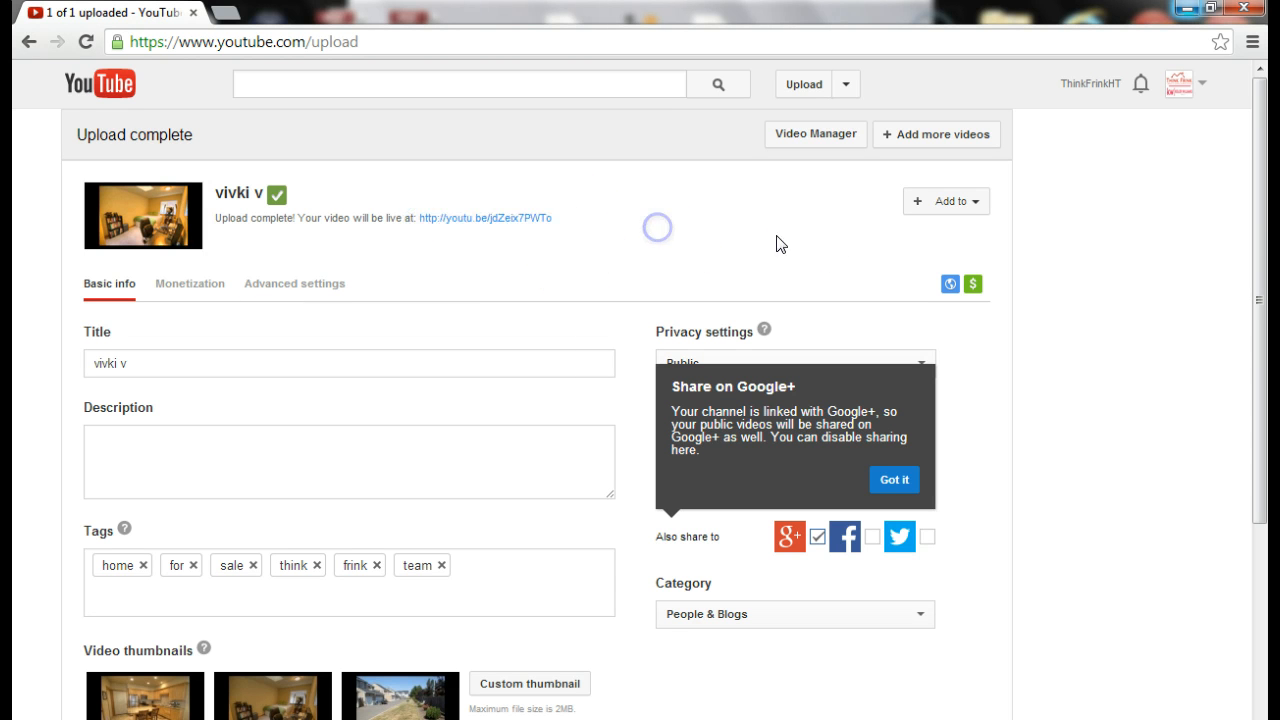
pyautogui.click(818, 134)
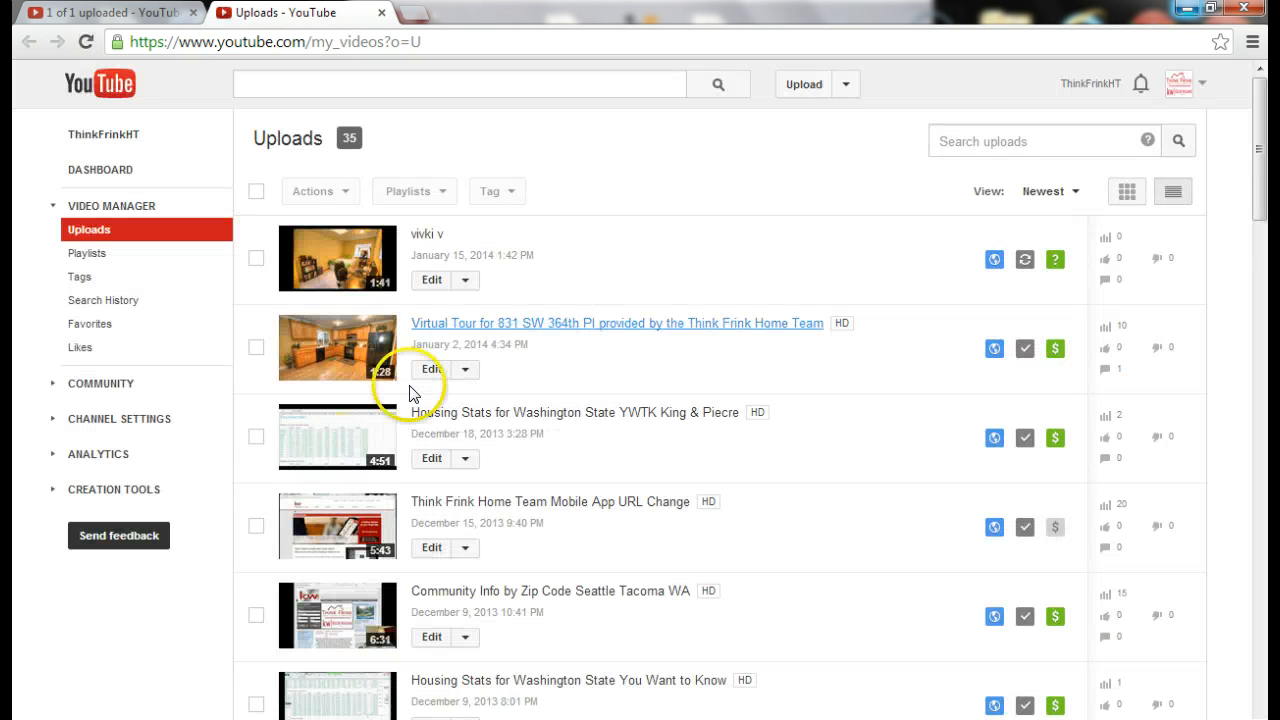
pyautogui.click(470, 330)
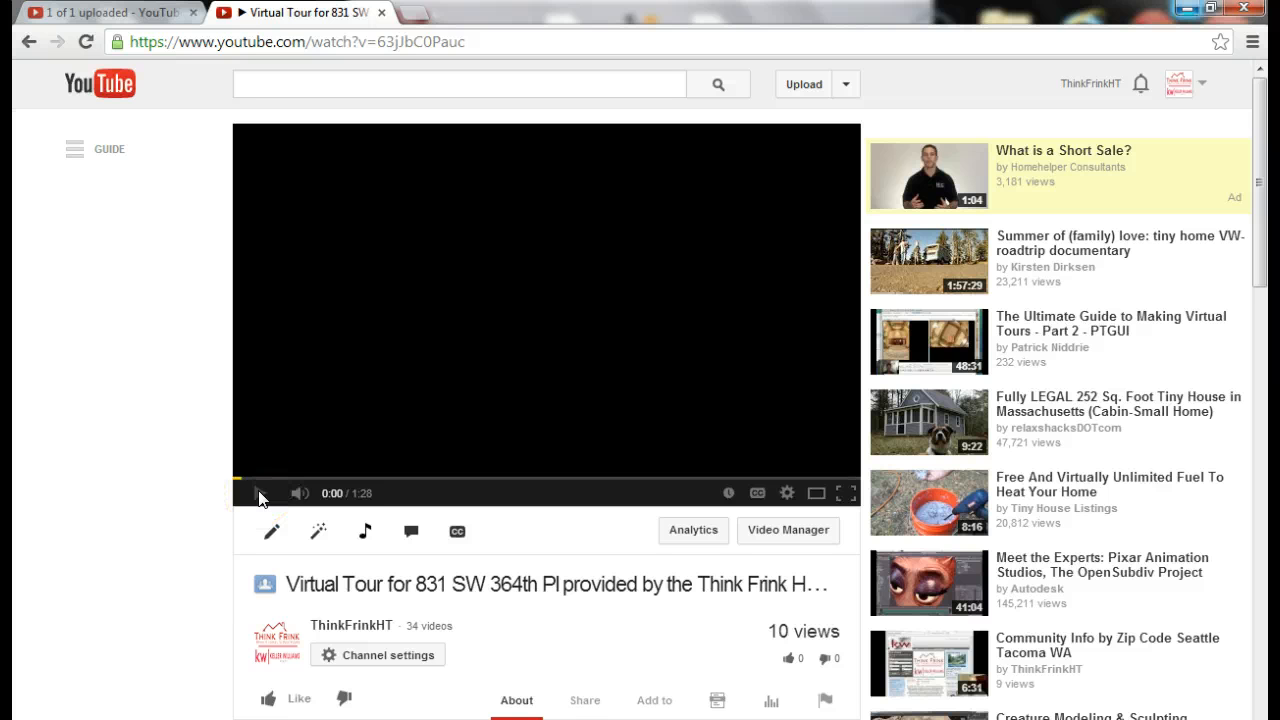
pyautogui.click(258, 496)
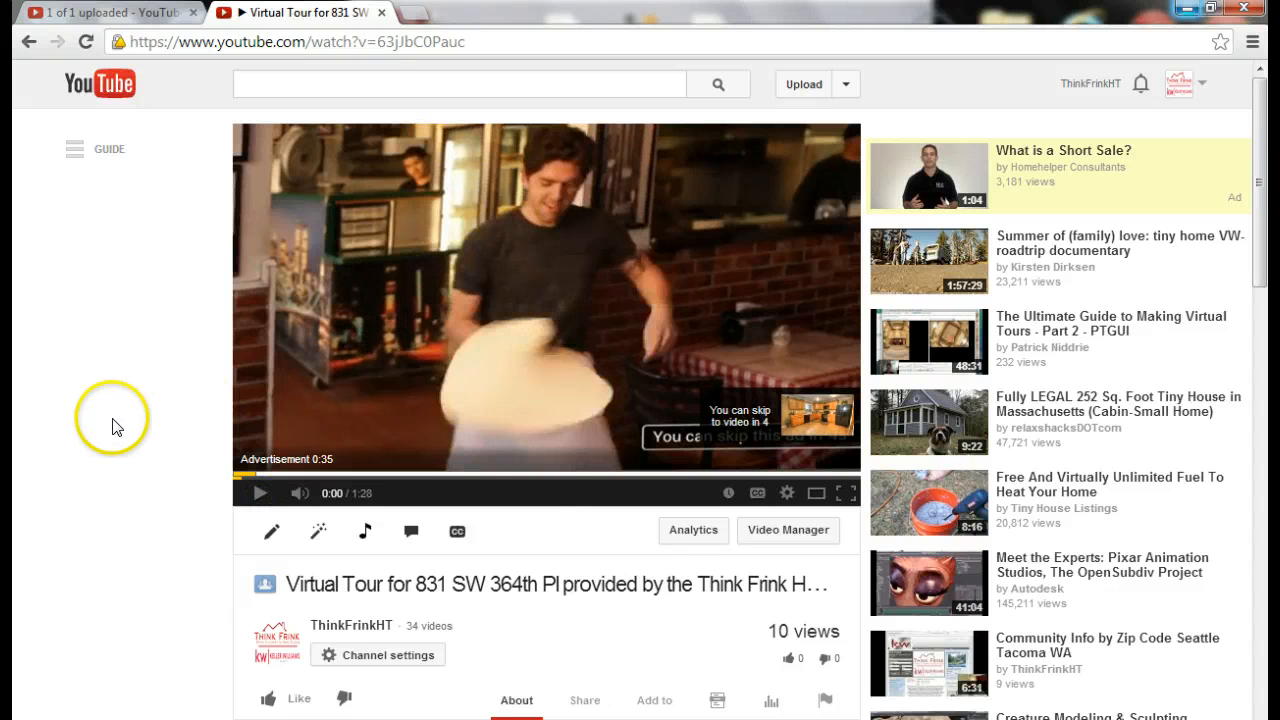
pyautogui.scroll(-3, 129, 420)
pyautogui.scroll(-1, 130, 420)
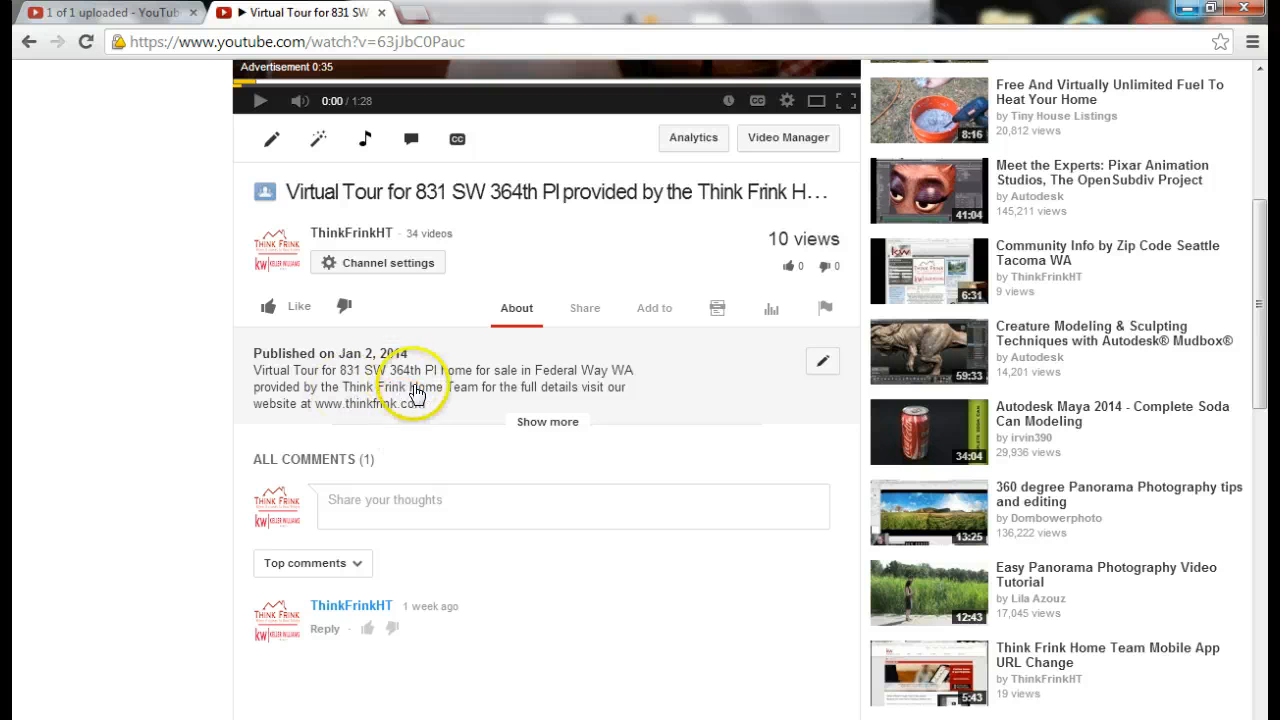
# Show the Virtual Tour video's Share options with its youtu.be short link and copy menu
pyautogui.click(585, 318)
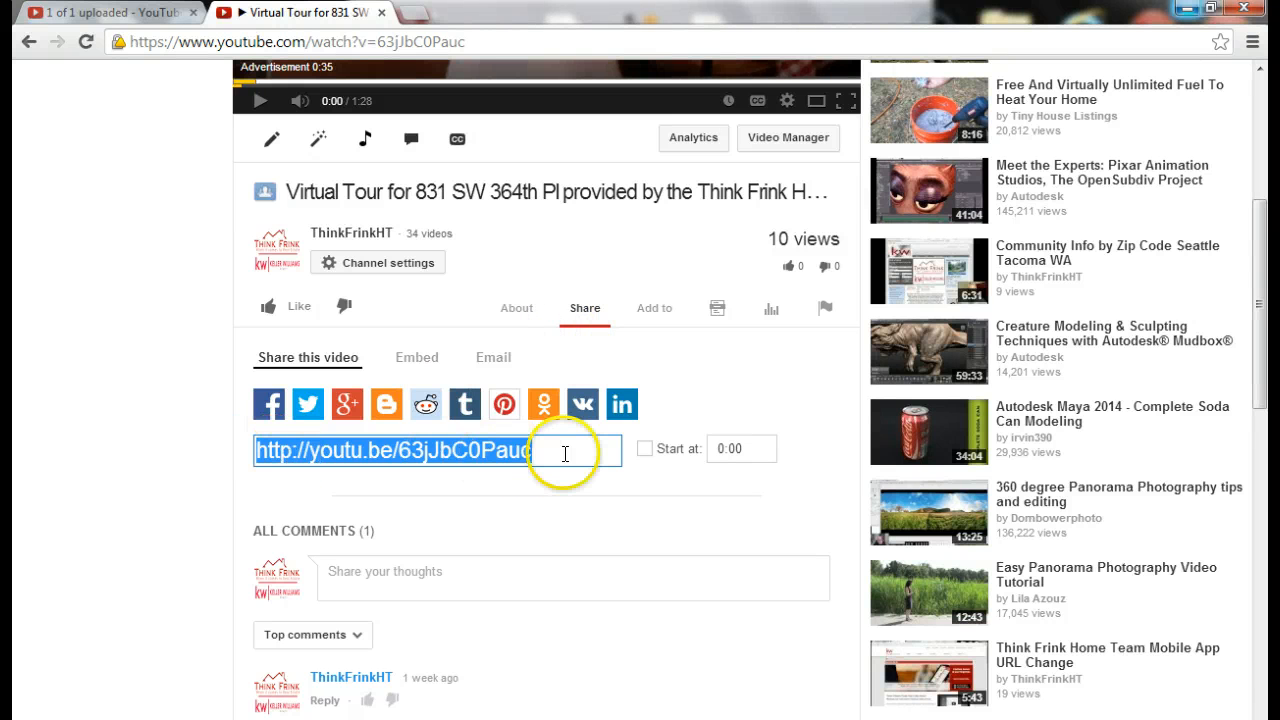
pyautogui.rightClick(418, 455)
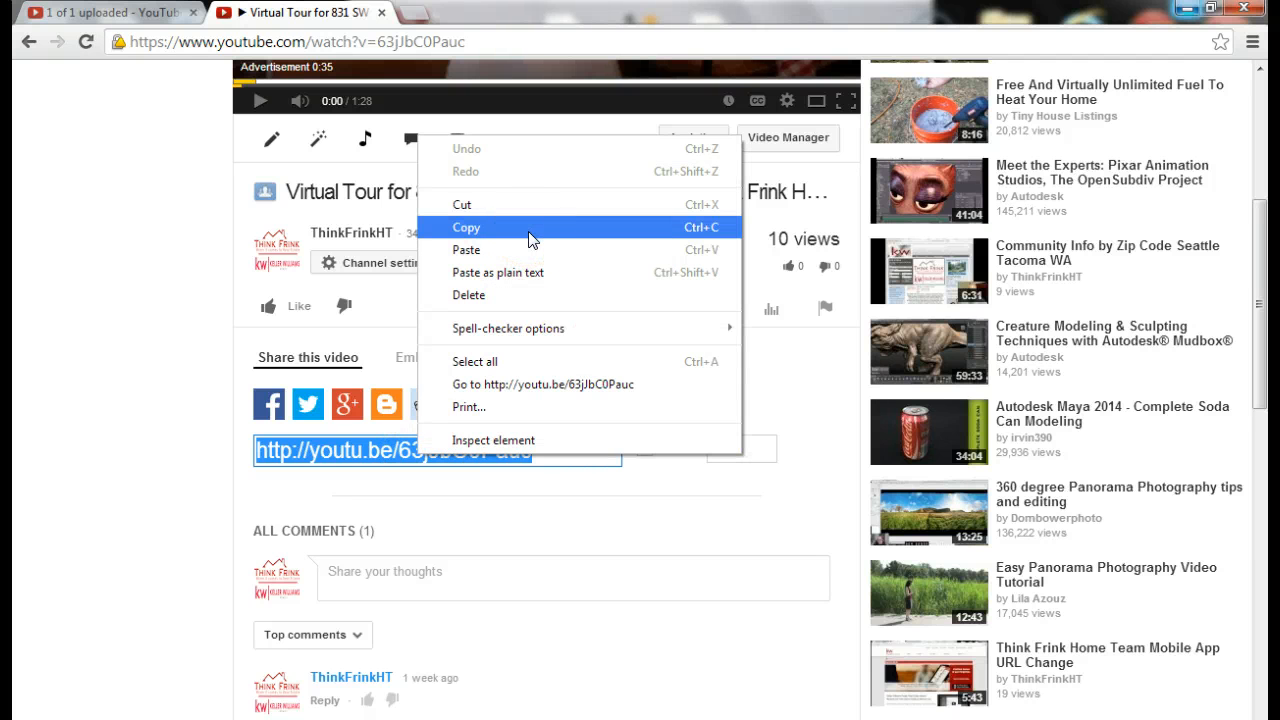
pyautogui.click(195, 368)
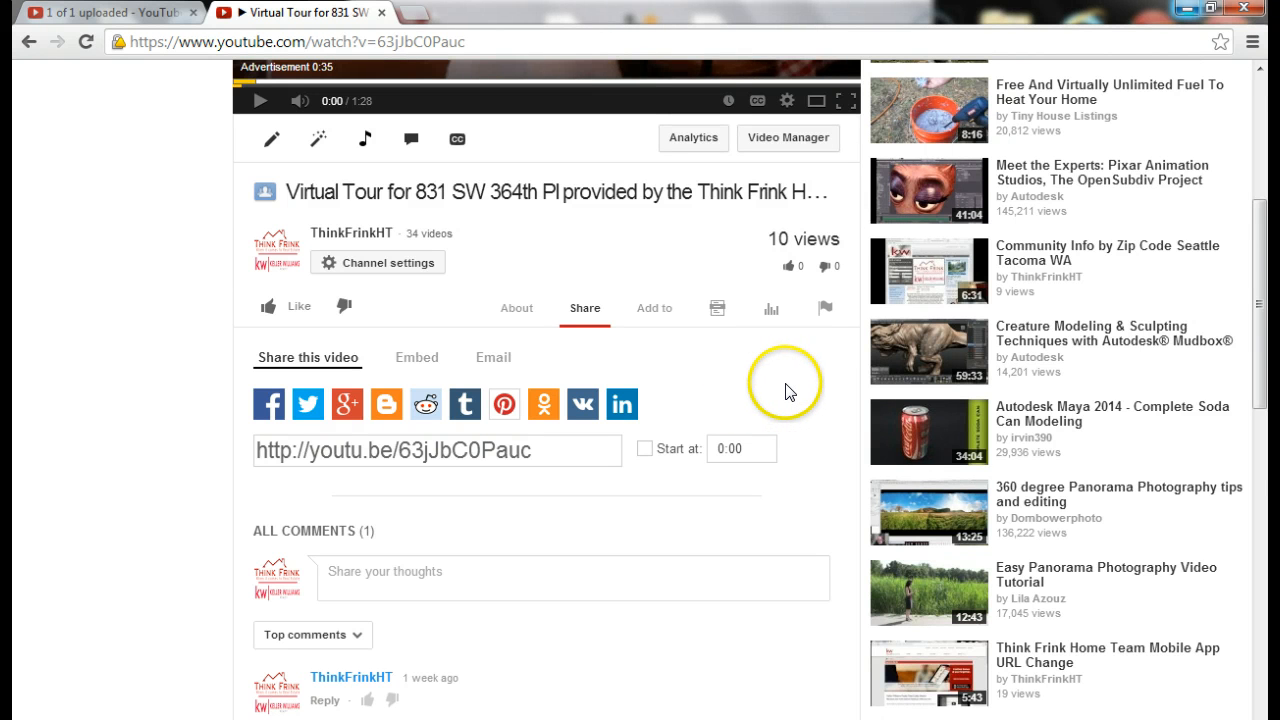
pyautogui.scroll(-1, 790, 393)
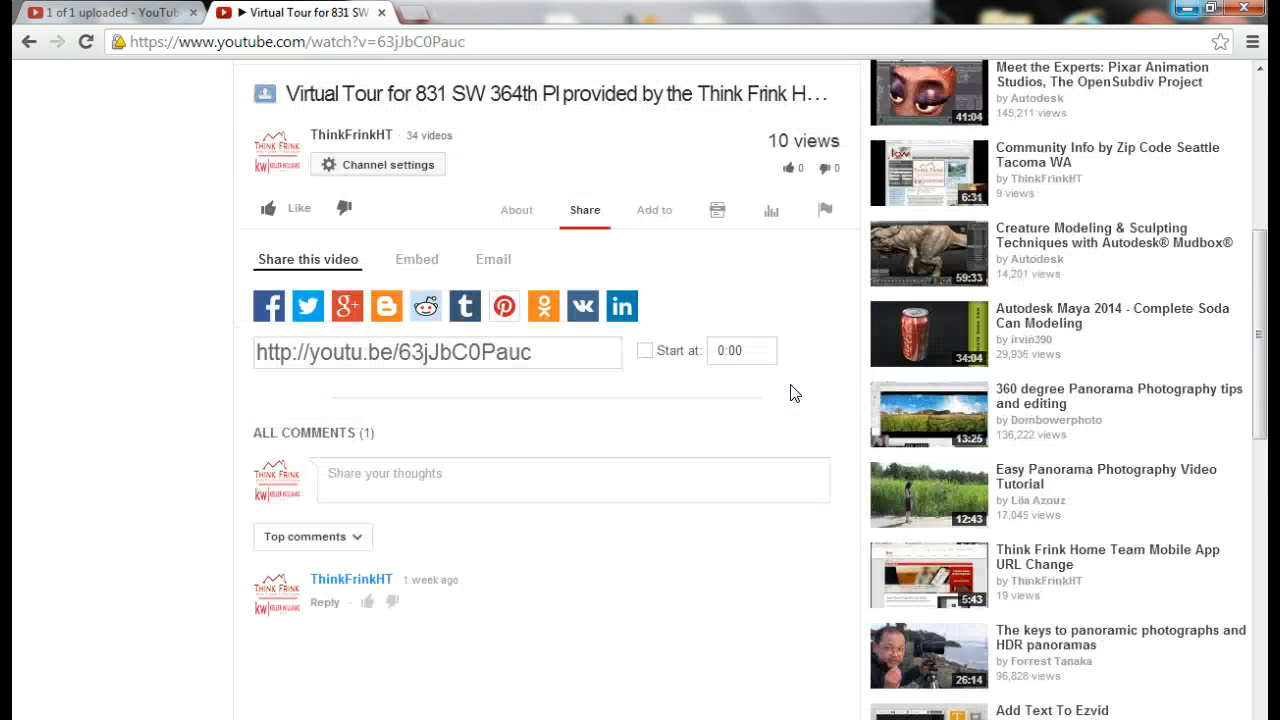
pyautogui.scroll(-1, 797, 392)
pyautogui.scroll(1, 797, 393)
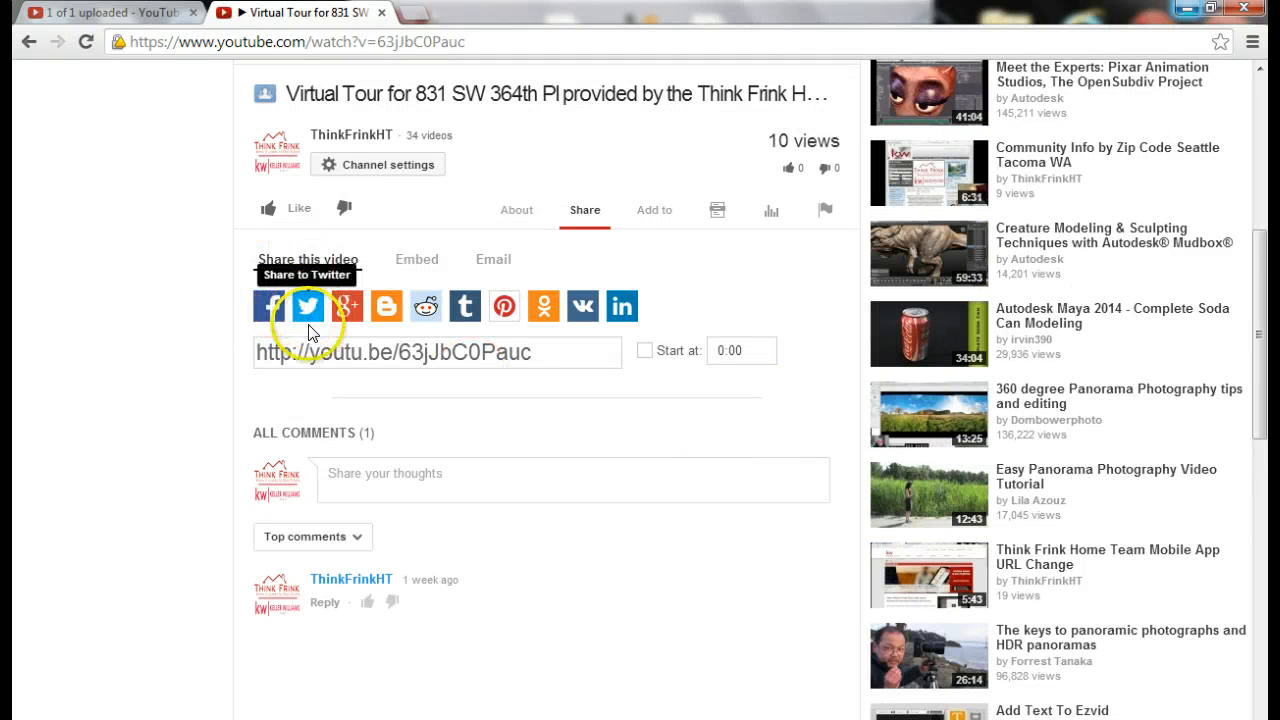
pyautogui.scroll(1, 651, 475)
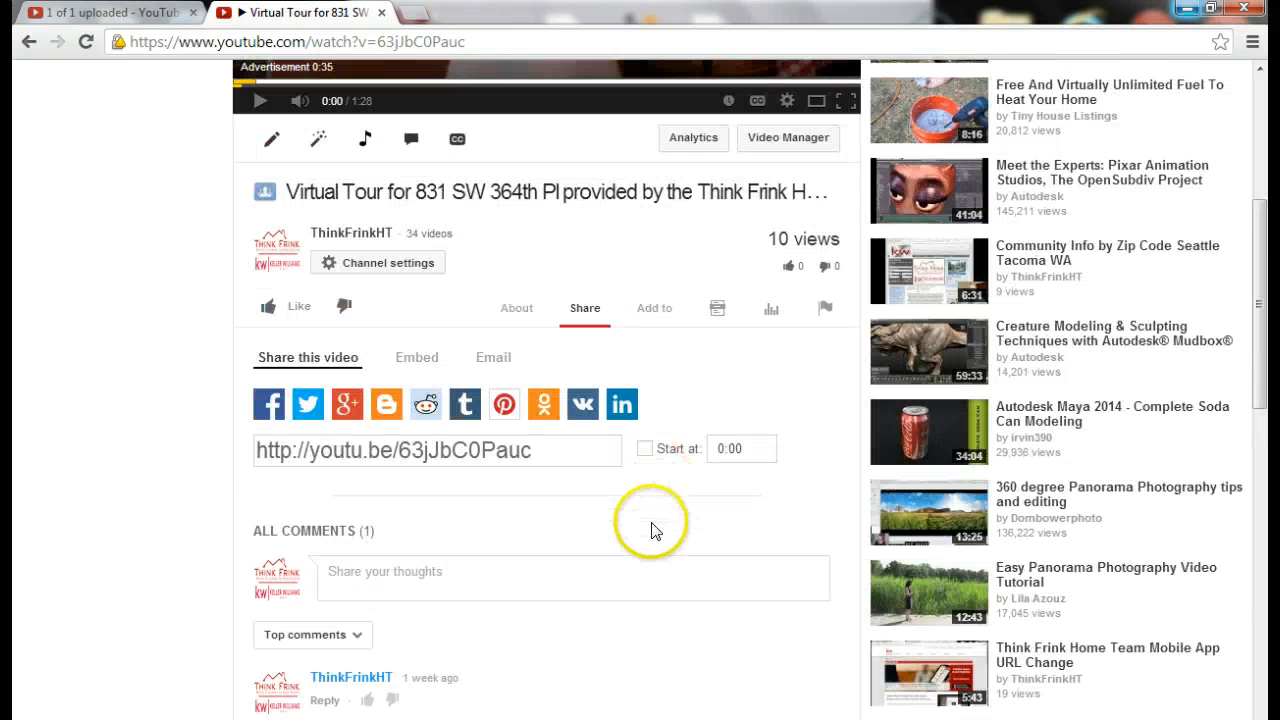
pyautogui.scroll(4, 120, 371)
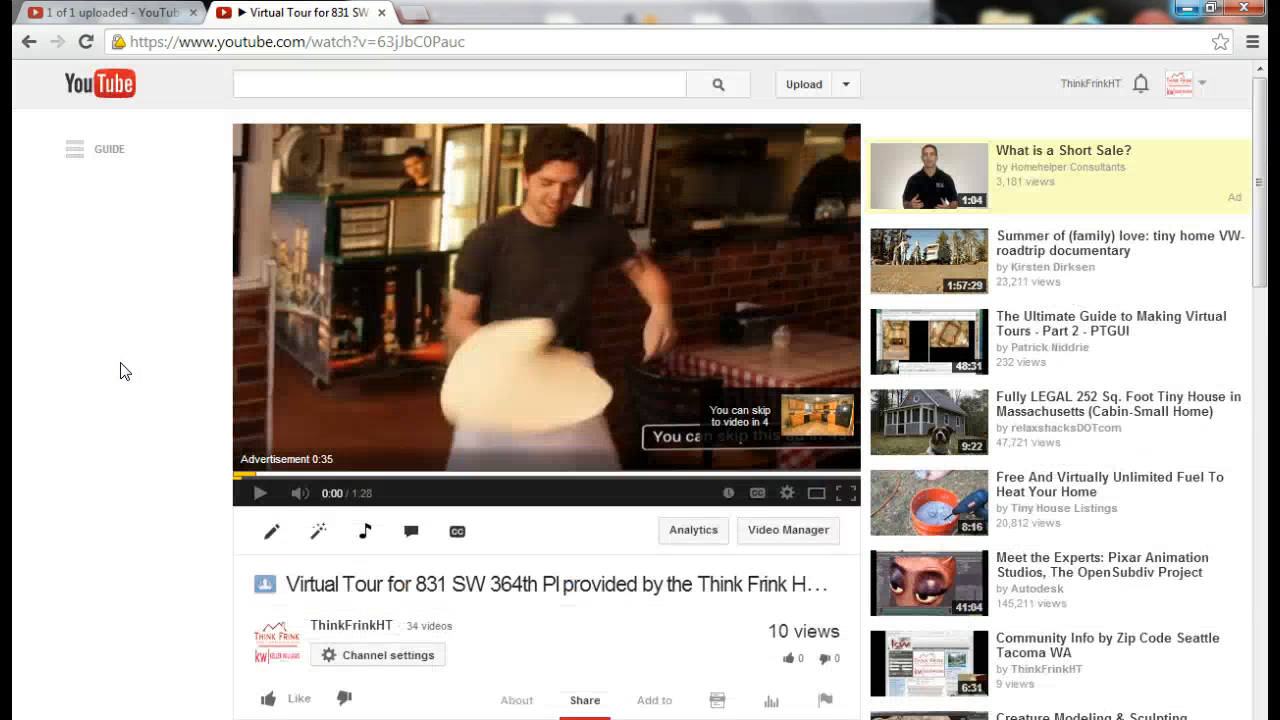
# Select the full youtu.be share link, then clear the selection
pyautogui.scroll(-2, 146, 374)
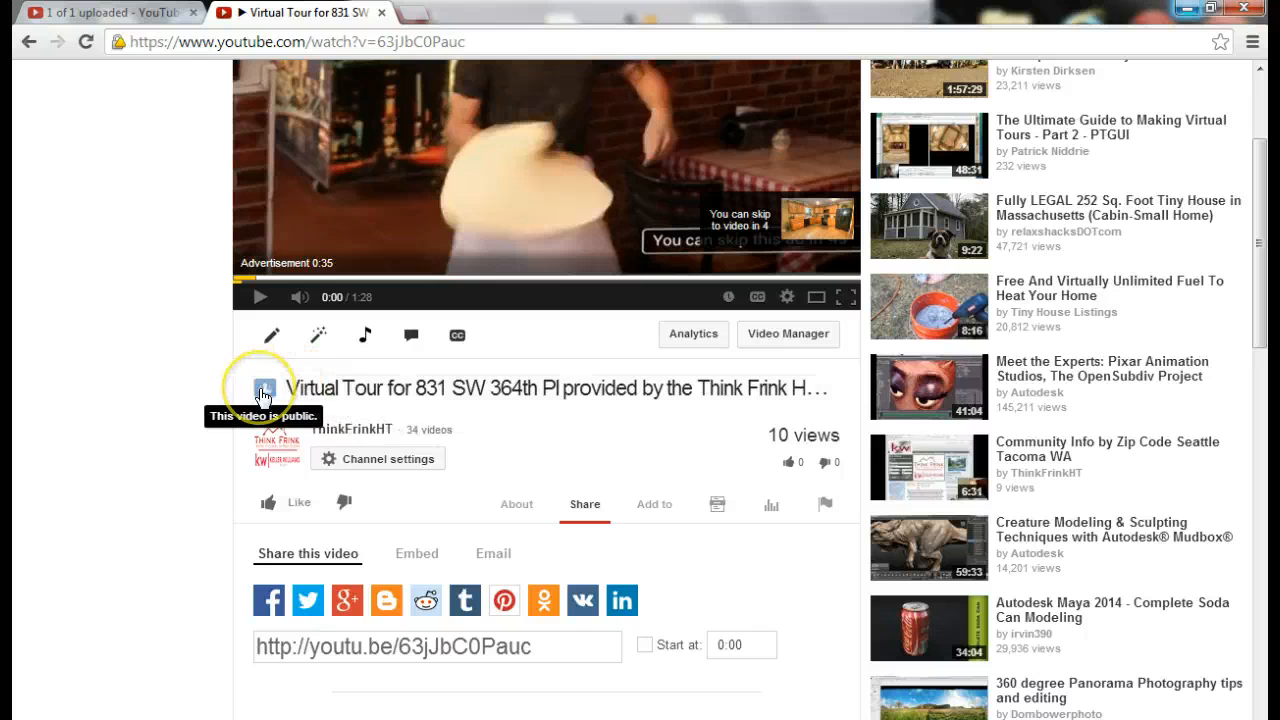
pyautogui.scroll(-1, 128, 438)
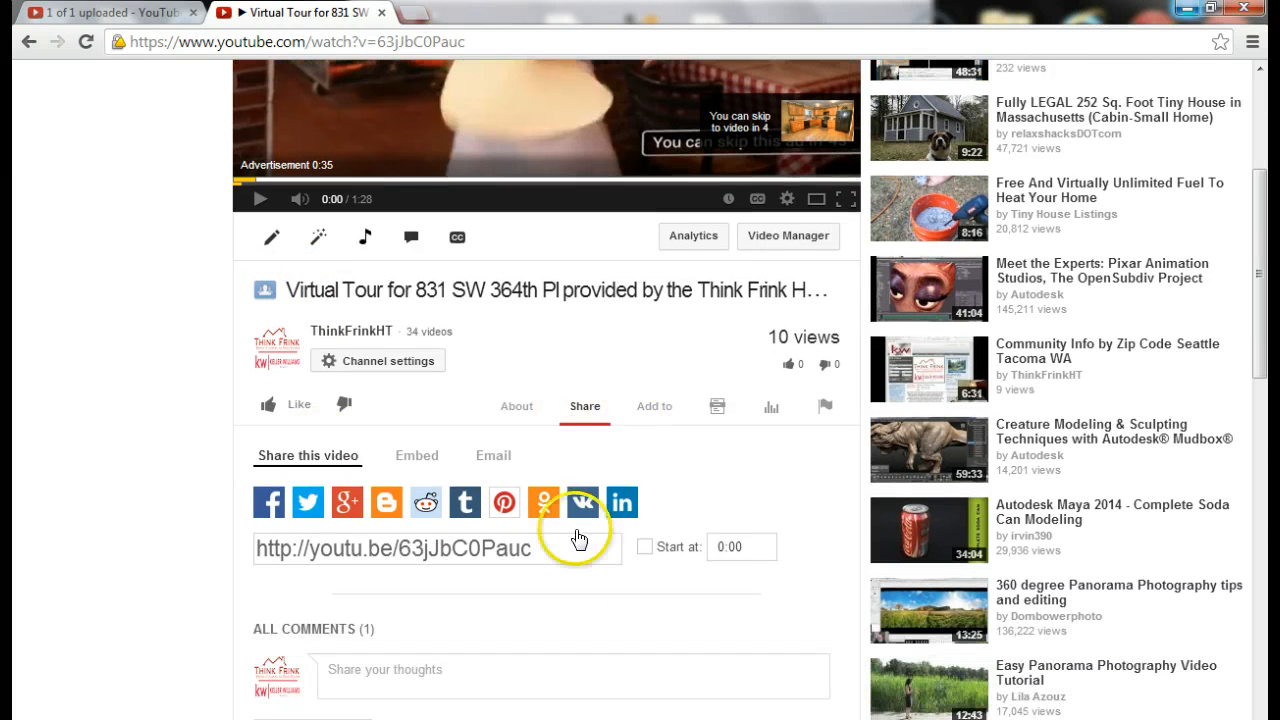
pyautogui.moveTo(571, 545); pyautogui.dragTo(227, 554)
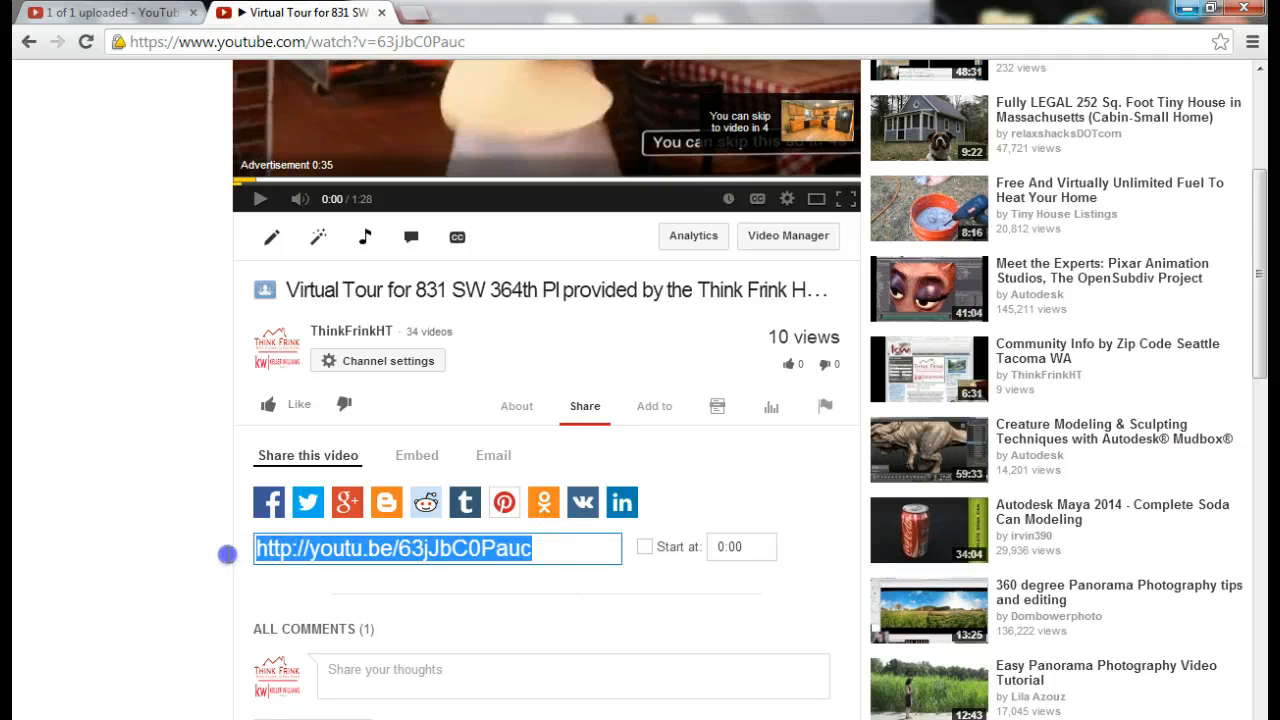
pyautogui.click(173, 558)
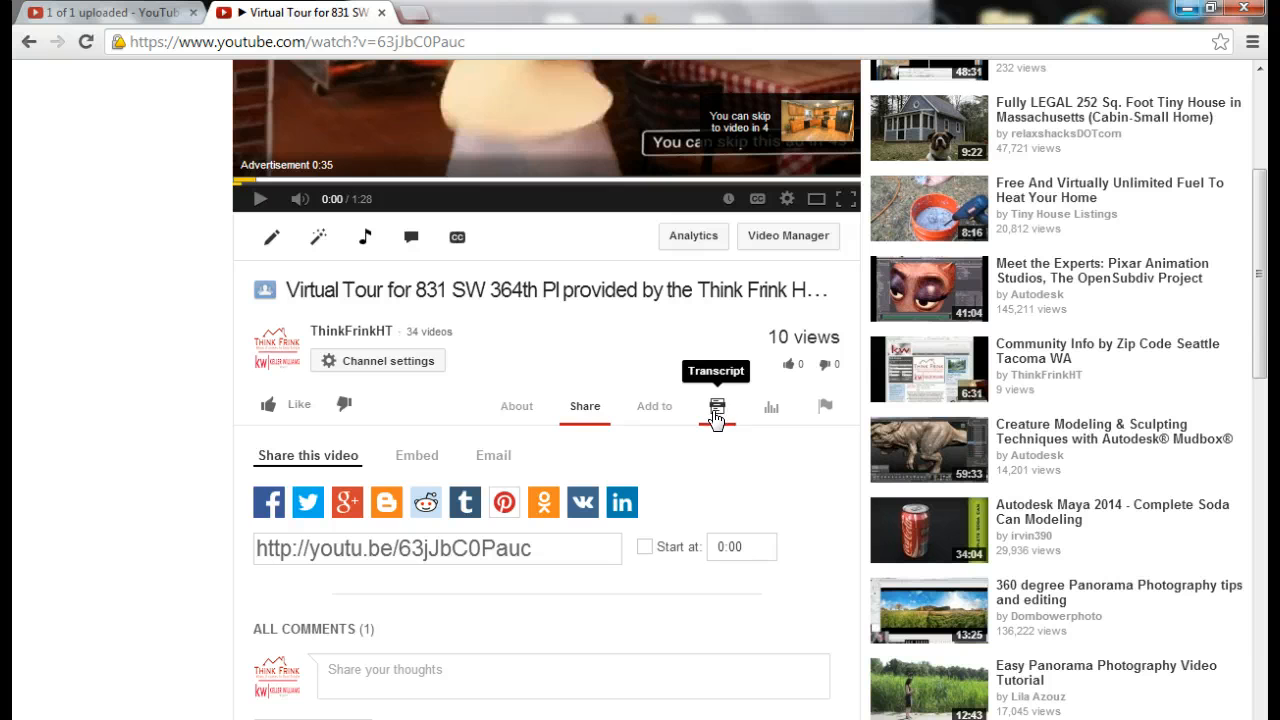
# Show the video's statistics: 9 views, 8 minutes watched, 0 shares
pyautogui.click(768, 416)
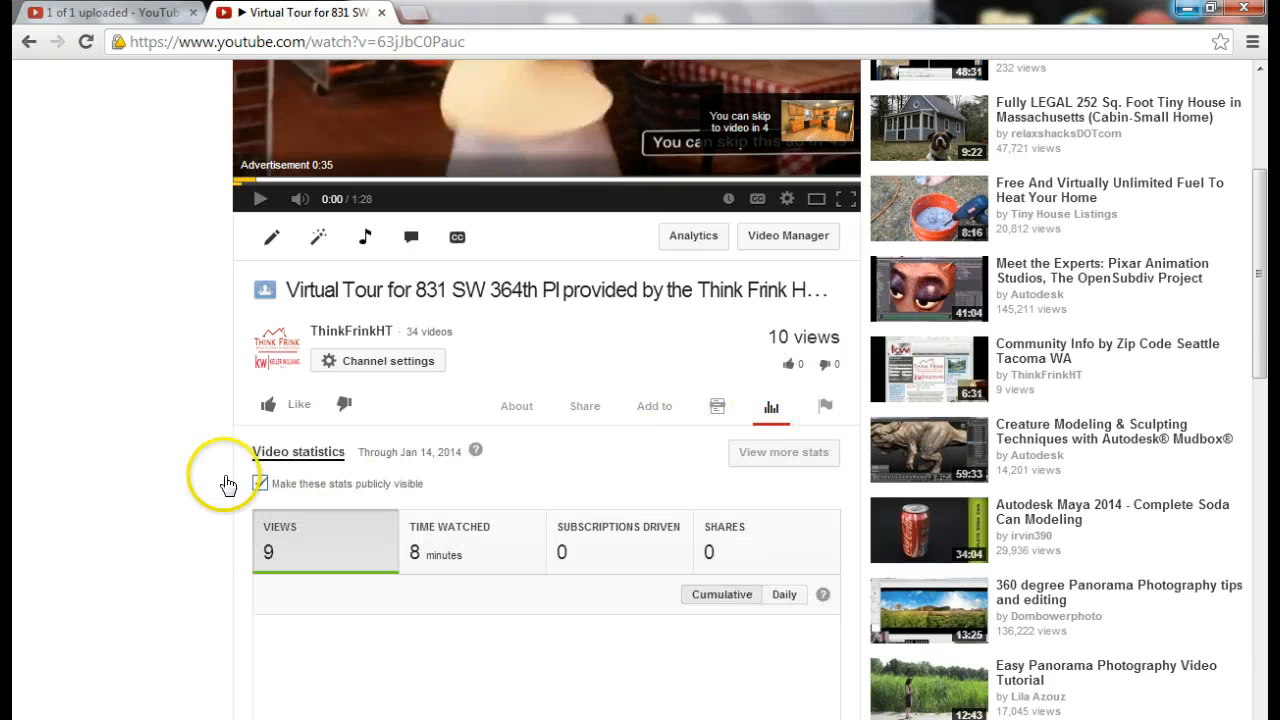
pyautogui.scroll(-2, 190, 482)
pyautogui.scroll(4, 191, 480)
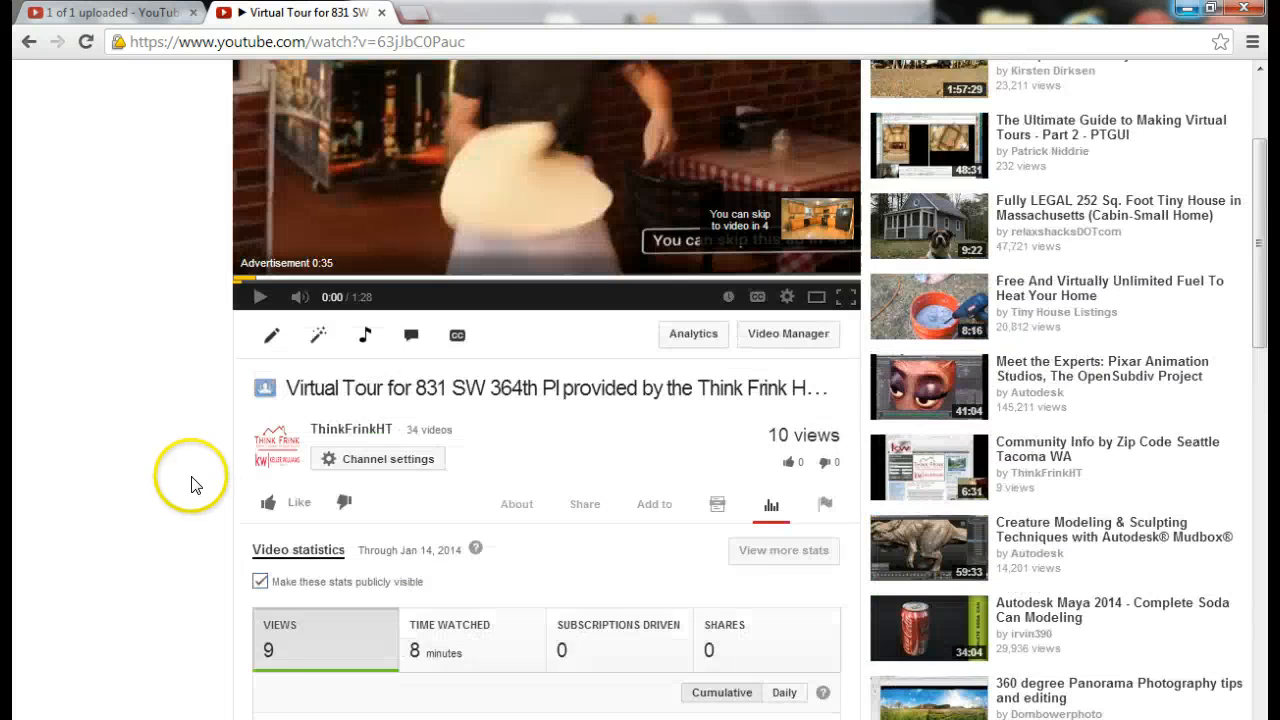
pyautogui.scroll(2, 110, 430)
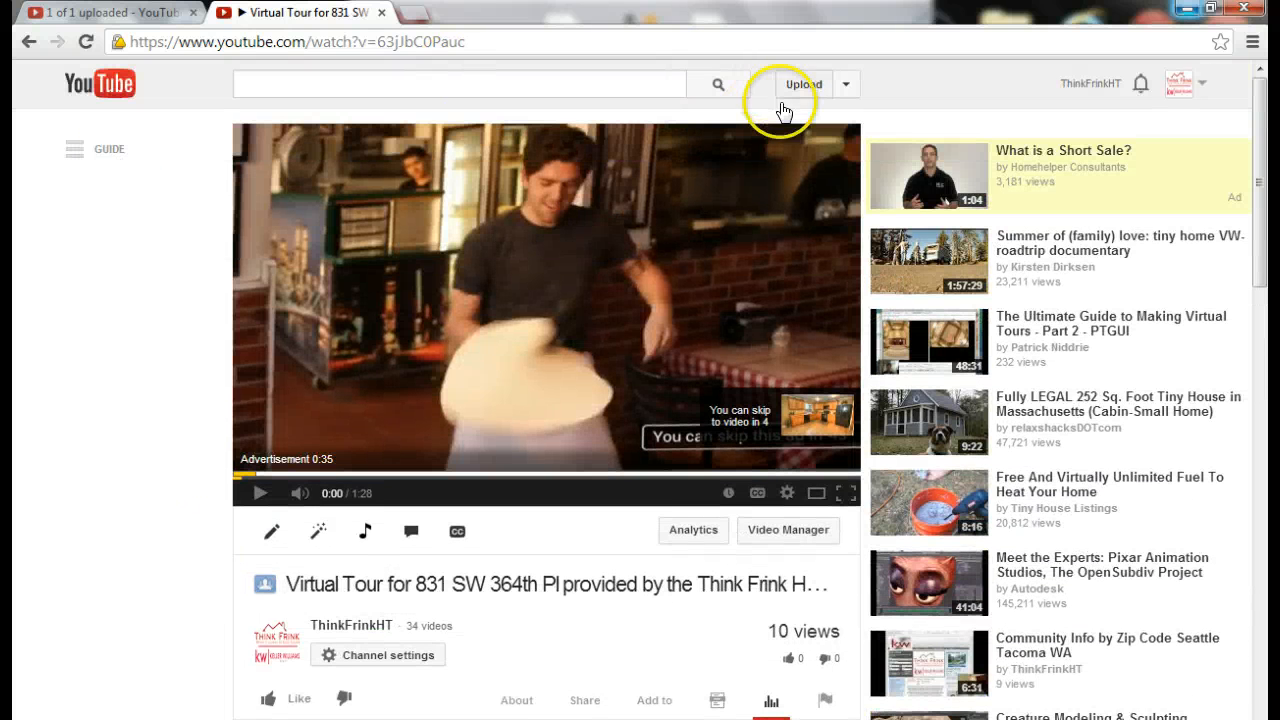
# Delete the vivki v upload in Video Manager, leaving 34 uploads
pyautogui.click(778, 529)
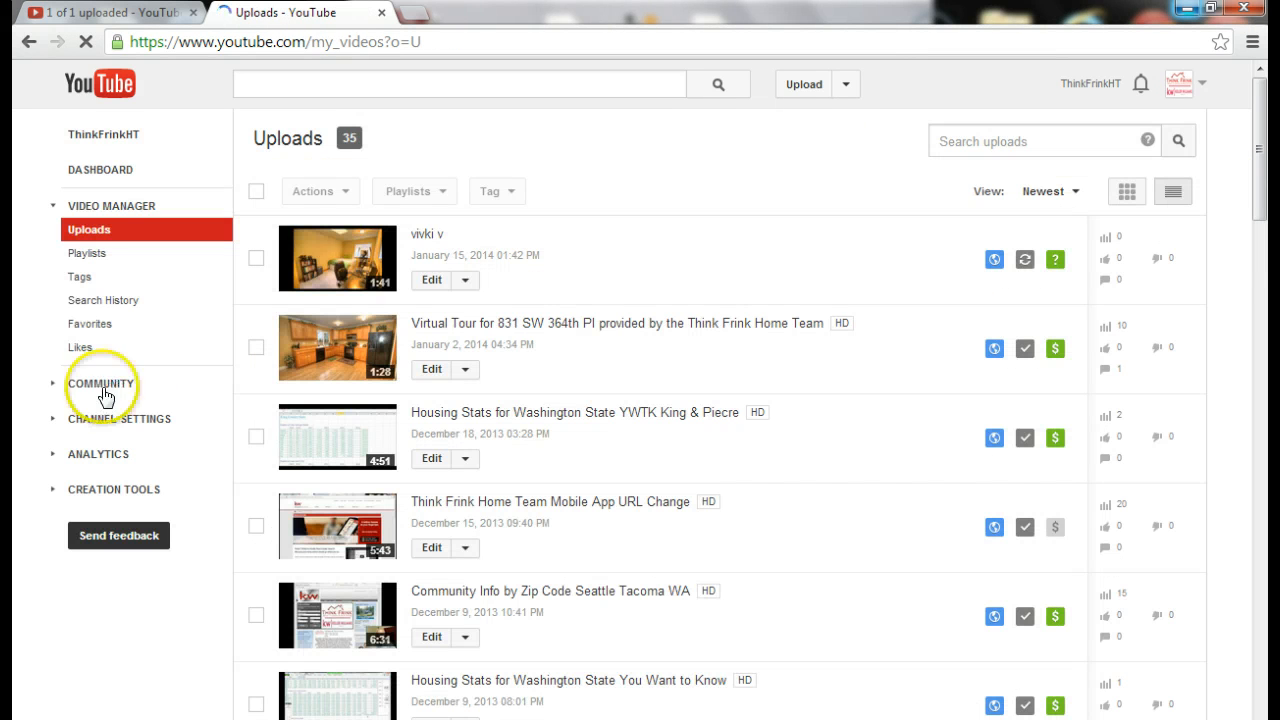
pyautogui.click(465, 280)
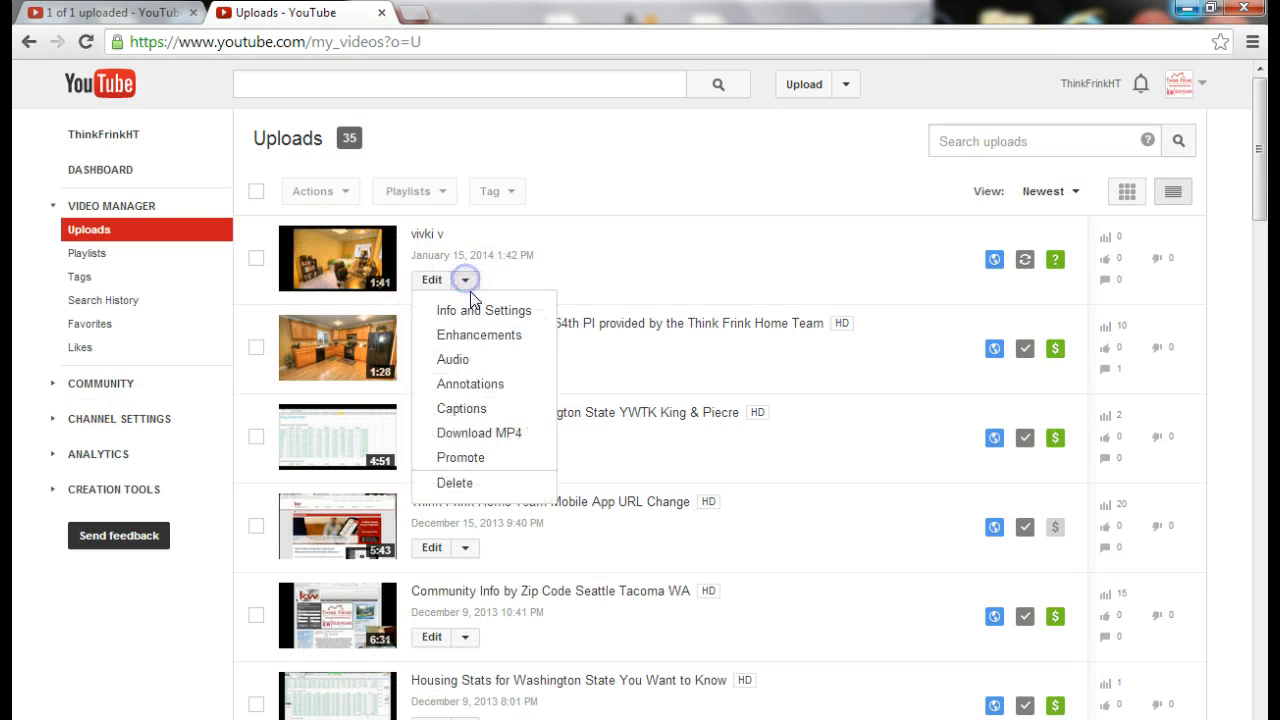
pyautogui.click(470, 484)
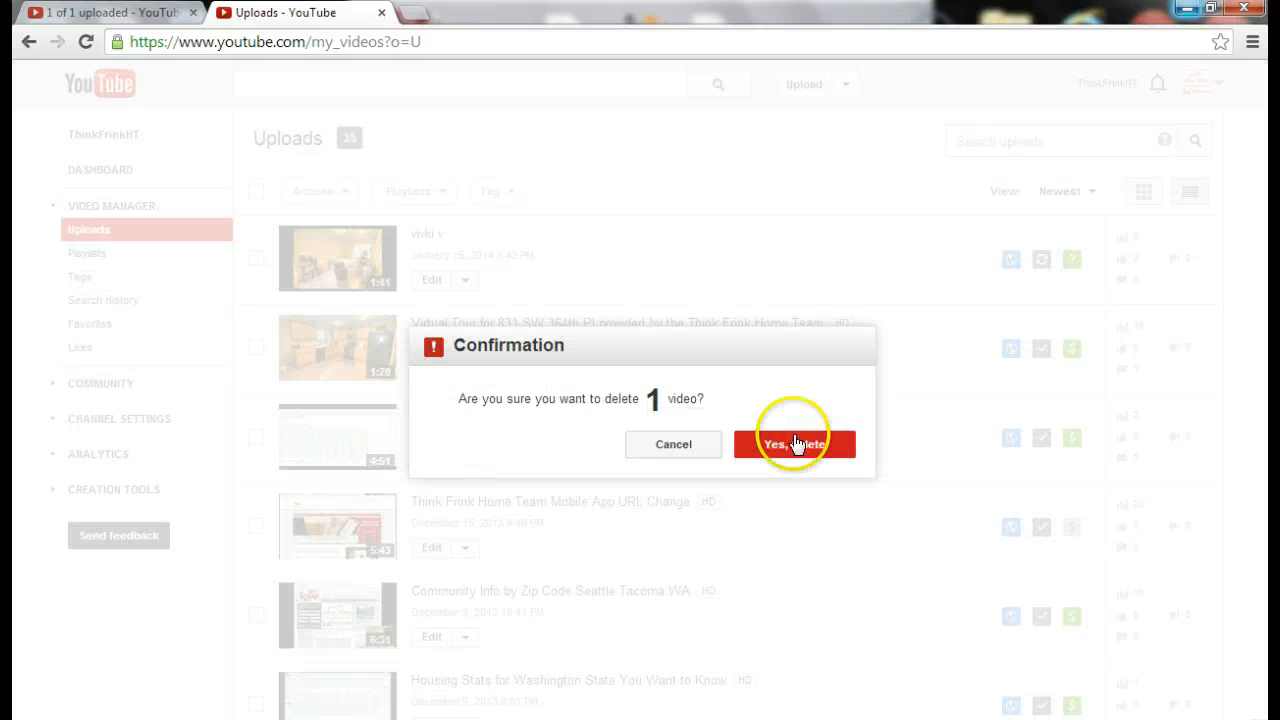
pyautogui.click(762, 443)
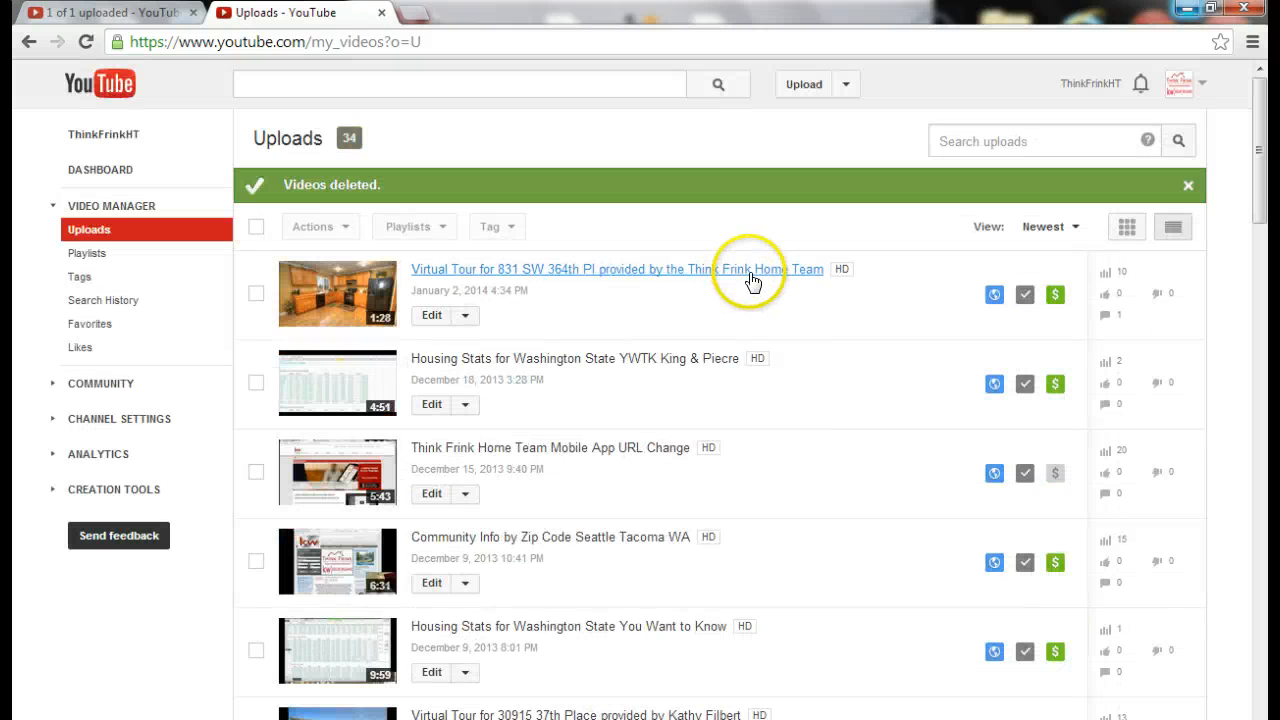